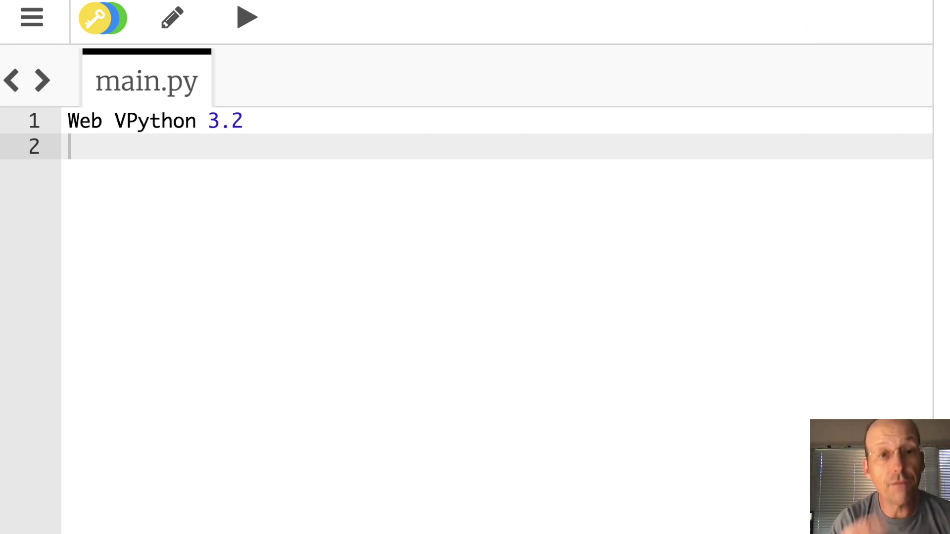
Test a bare sphere() on line 3, view the rendered white ball, then go back to the editor.
{"action": "key", "text": "Return"}
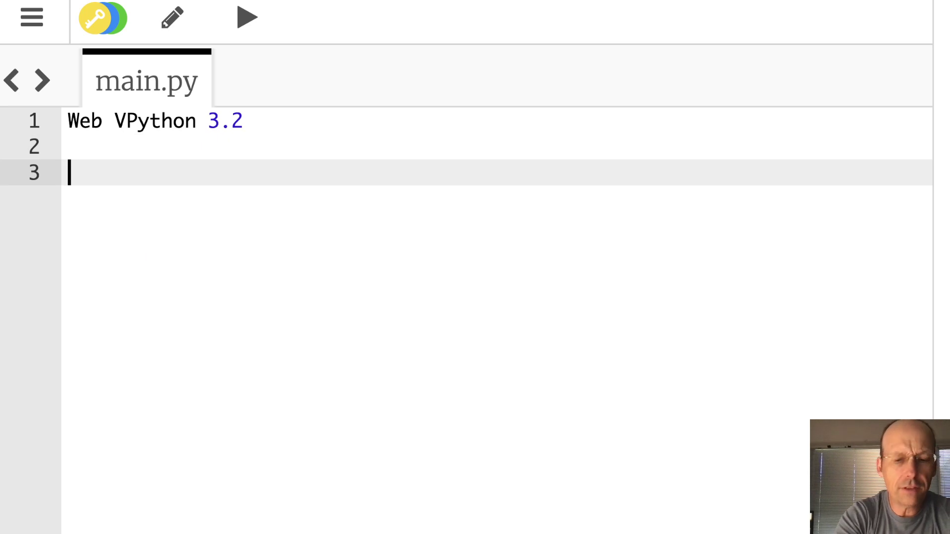
{"action": "type", "text": "sphere()"}
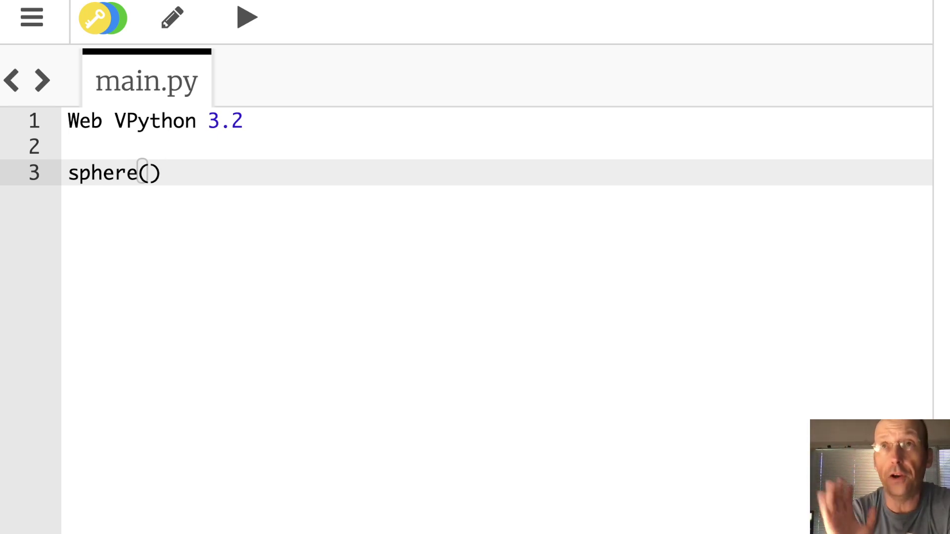
{"action": "left_click", "coordinate": [245, 23]}
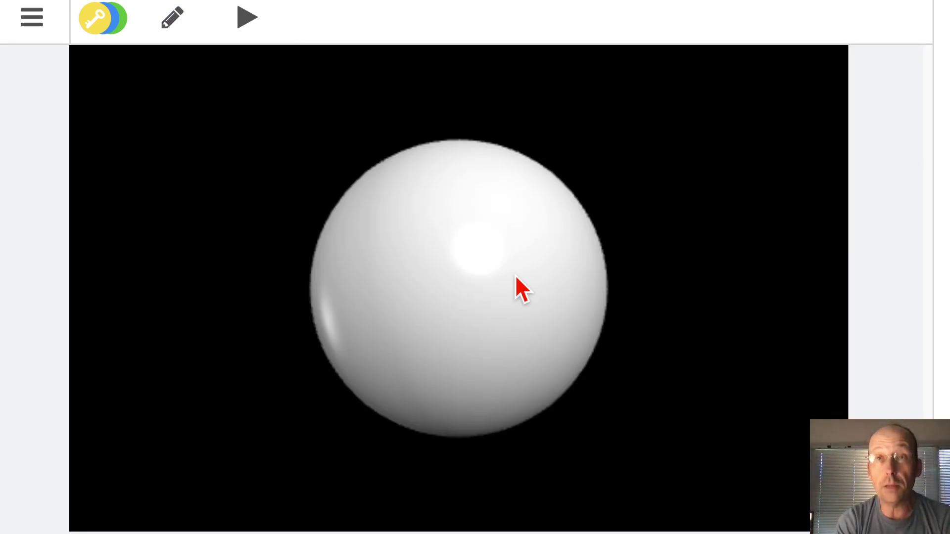
{"action": "mouse_move", "coordinate": [598, 276]}
{"action": "left_mouse_down"}
{"action": "mouse_move", "coordinate": [294, 344]}
{"action": "mouse_move", "coordinate": [553, 309]}
{"action": "left_mouse_up"}
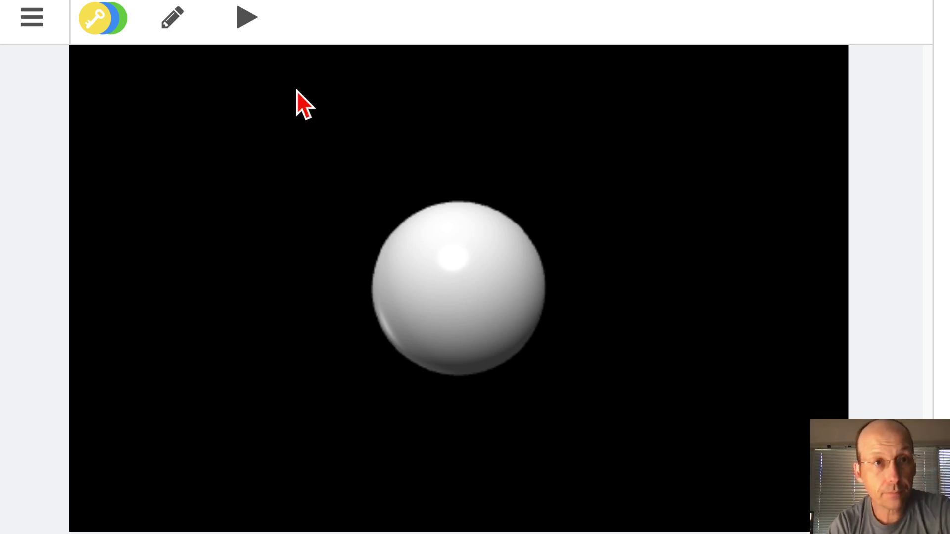
{"action": "left_click", "coordinate": [178, 37]}
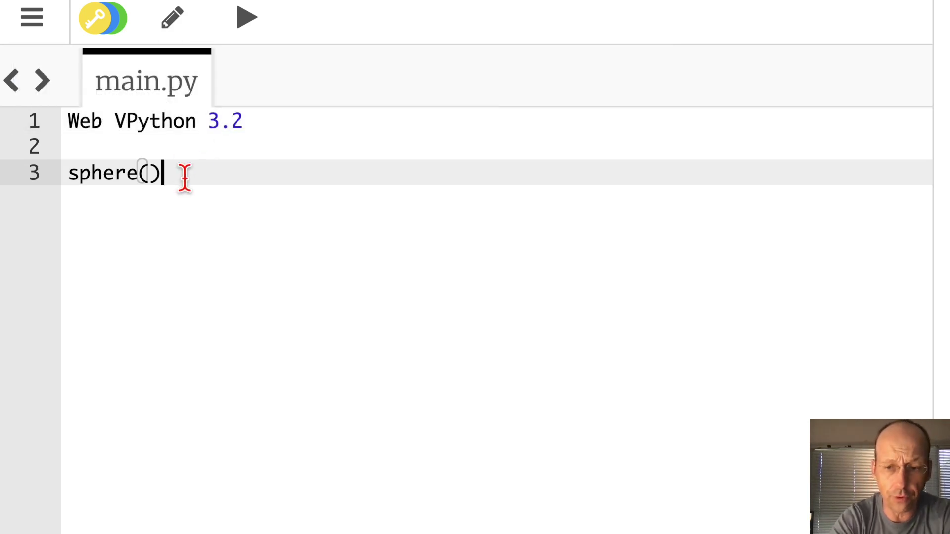
Rewrite line 3 as q = sphere(pos=vector(0,0,0), radius=0.1, color=color.red).
{"action": "key", "text": "BackSpace"}
{"action": "key", "text": "BackSpace"}
{"action": "key", "text": "BackSpace"}
{"action": "key", "text": "BackSpace"}
{"action": "key", "text": "BackSpace"}
{"action": "key", "text": "BackSpace"}
{"action": "key", "text": "BackSpace"}
{"action": "key", "text": "BackSpace"}
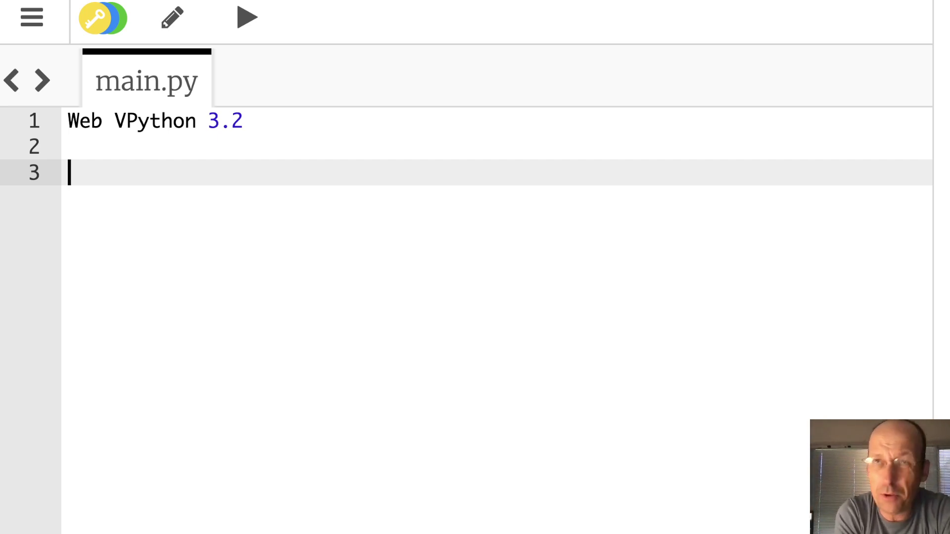
{"action": "type", "text": "q = "}
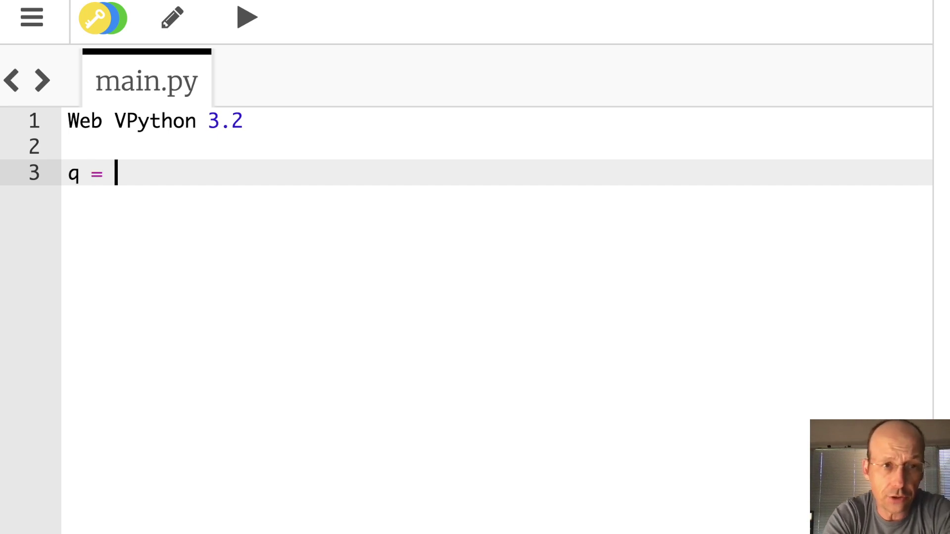
{"action": "type", "text": "sphere("}
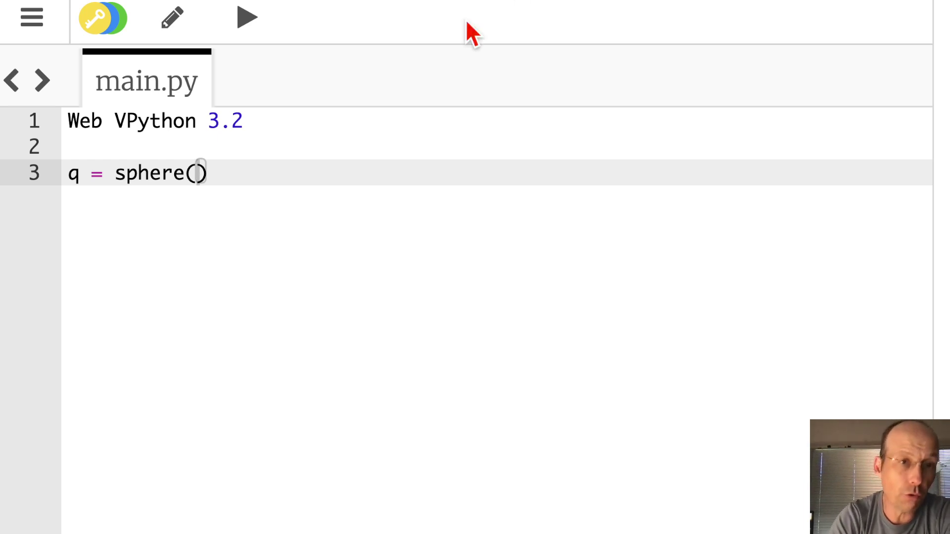
{"action": "type", "text": "pos"}
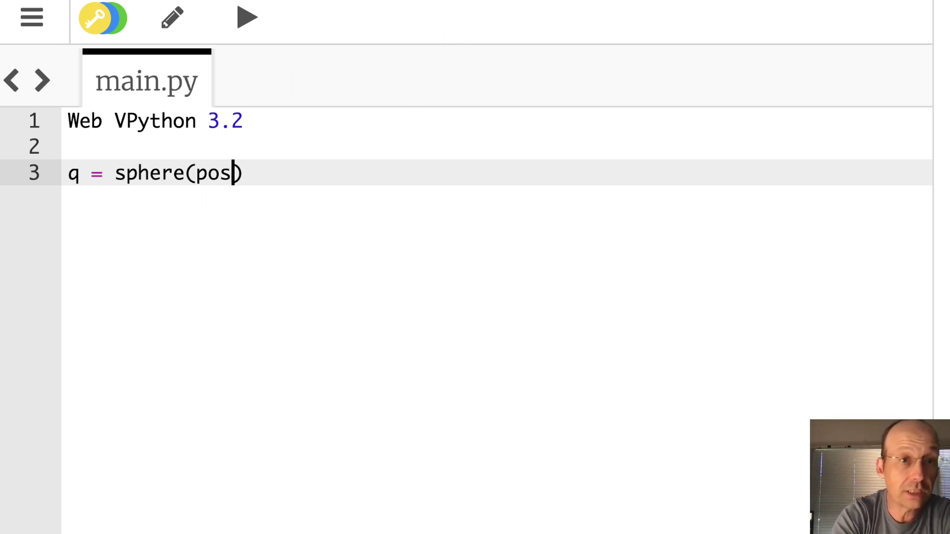
{"action": "type", "text": "=vector(0,0,0),radius=0.1, color=color.red"}
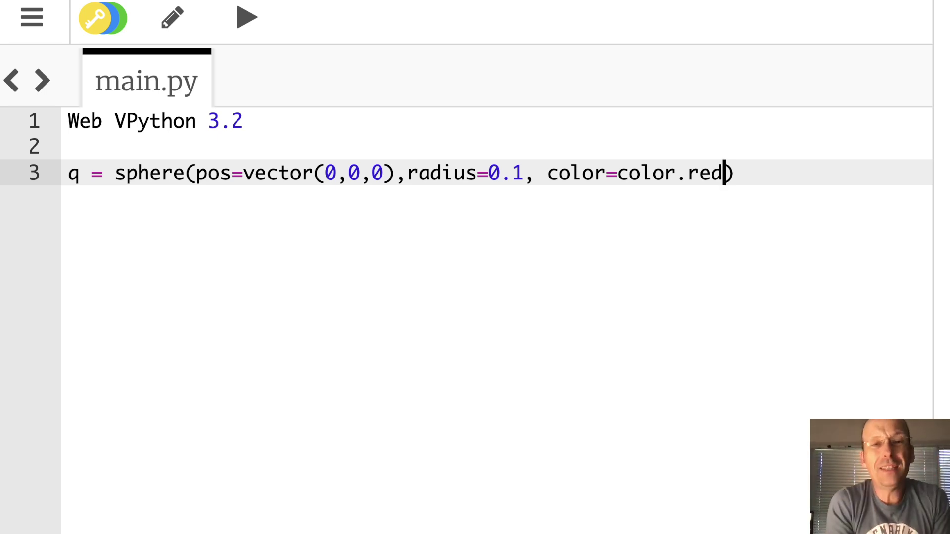
{"action": "left_click", "coordinate": [269, 33]}
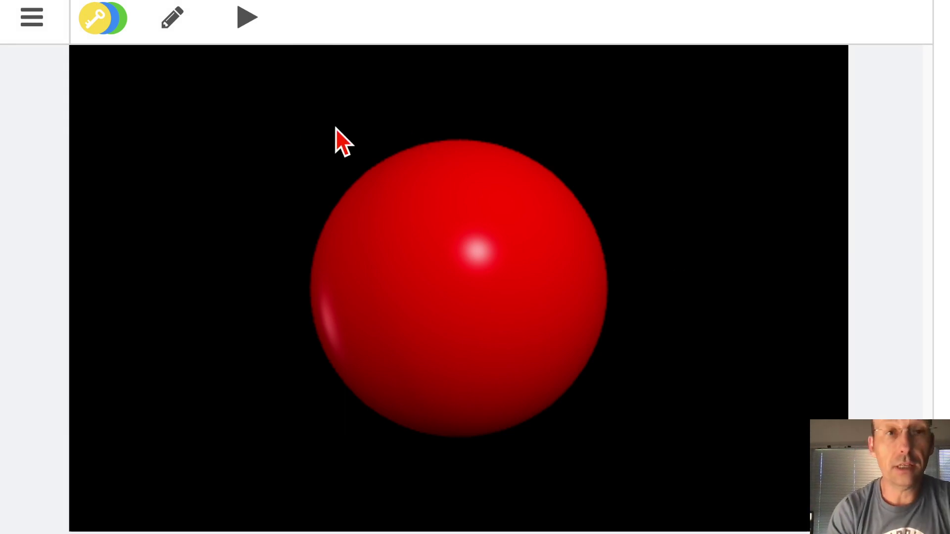
{"action": "left_click", "coordinate": [184, 30]}
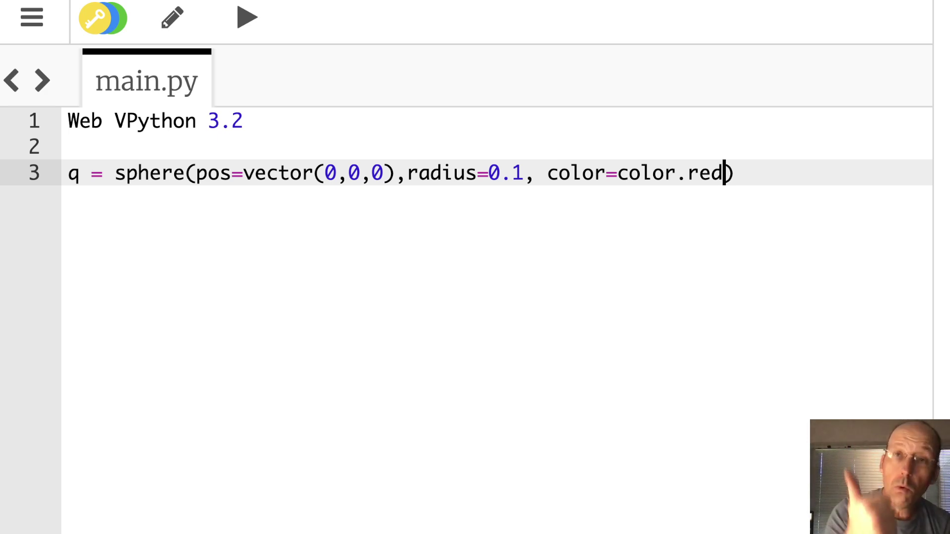
Add comment lines #E = kq/r^2 and #E = kqr-hat/r^2 below the sphere definition.
{"action": "left_click", "coordinate": [775, 178]}
{"action": "key", "text": "Return"}
{"action": "key", "text": "Return"}
{"action": "type", "text": "#"}
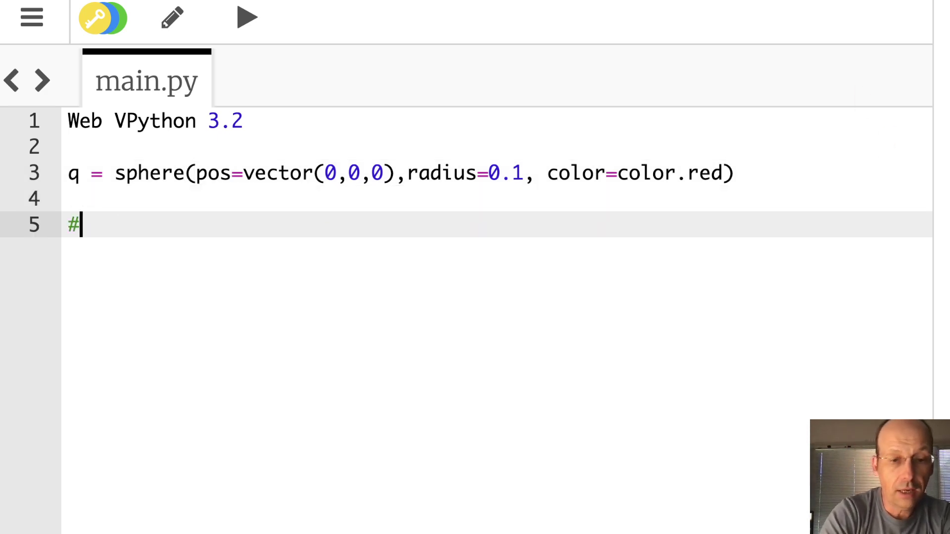
{"action": "type", "text": "E = kq/r^2"}
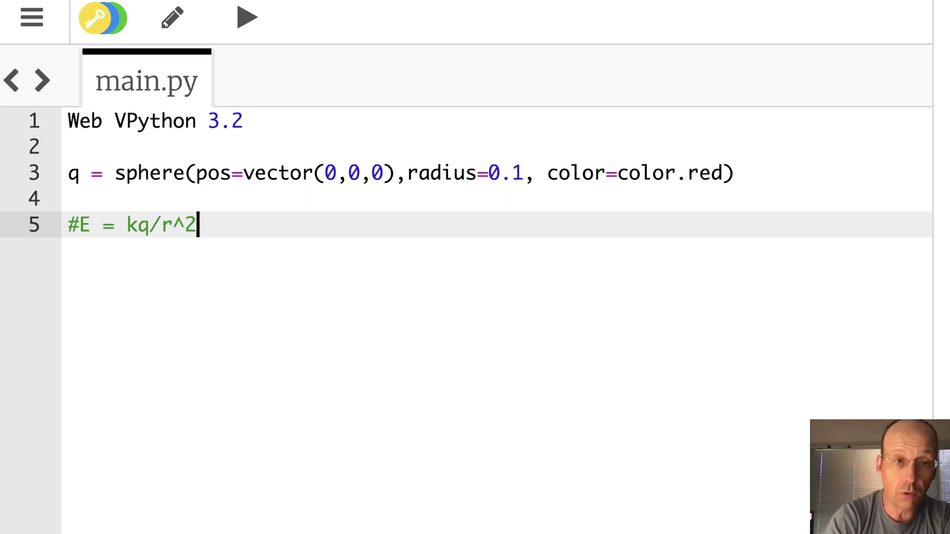
{"action": "key", "text": "Return"}
{"action": "type", "text": "#"}
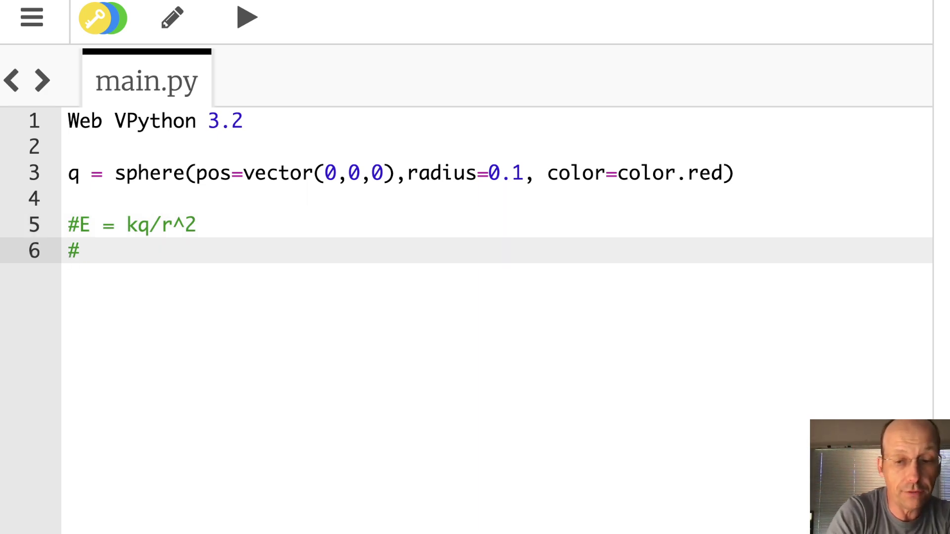
{"action": "type", "text": "E = k"}
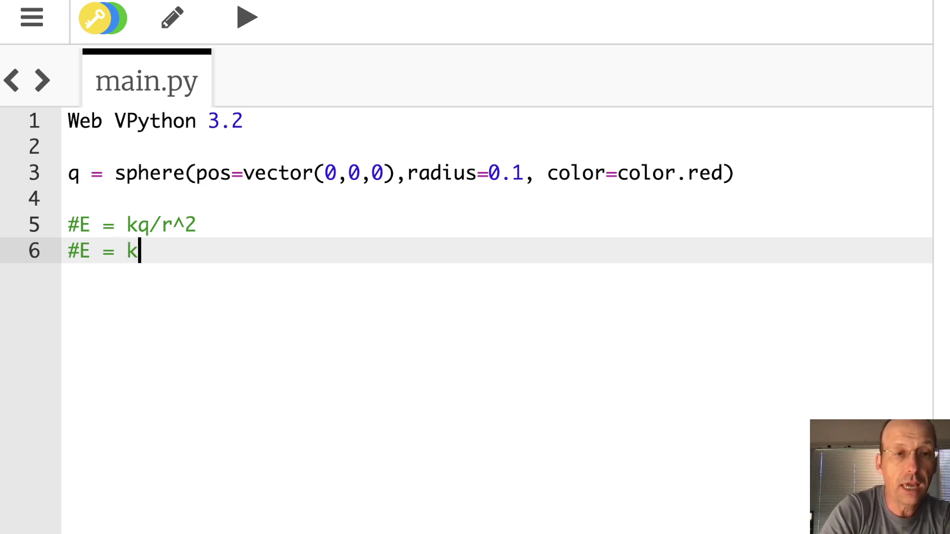
{"action": "type", "text": "q"}
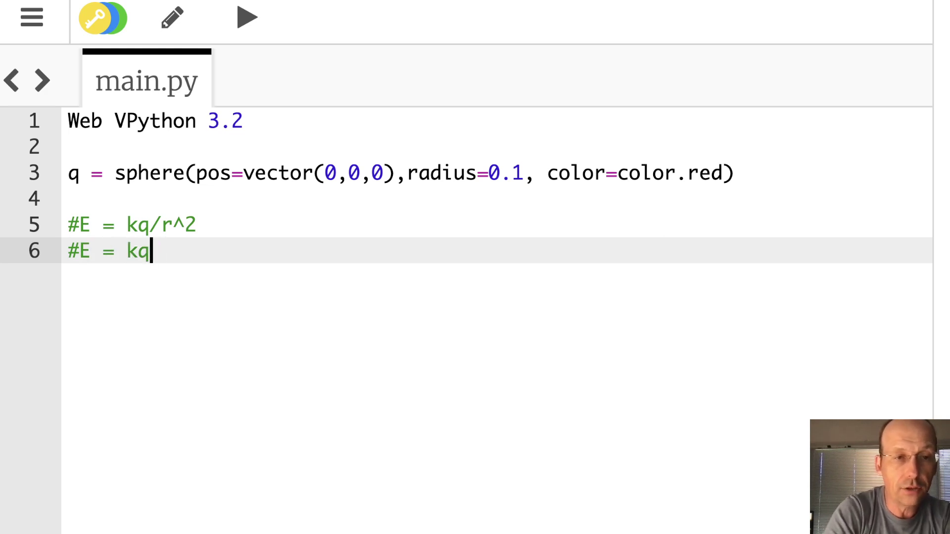
{"action": "type", "text": "**"}
{"action": "key", "text": "BackSpace"}
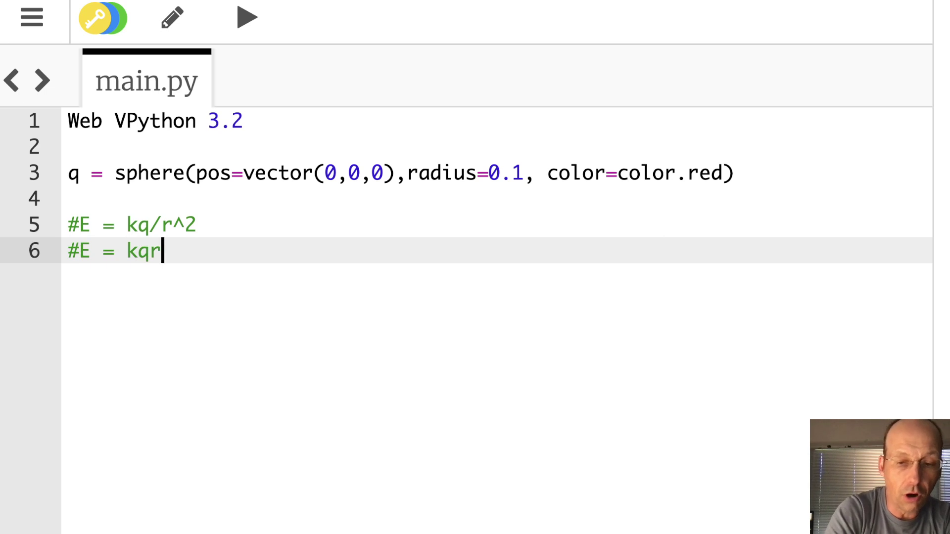
{"action": "type", "text": "hat/r^2"}
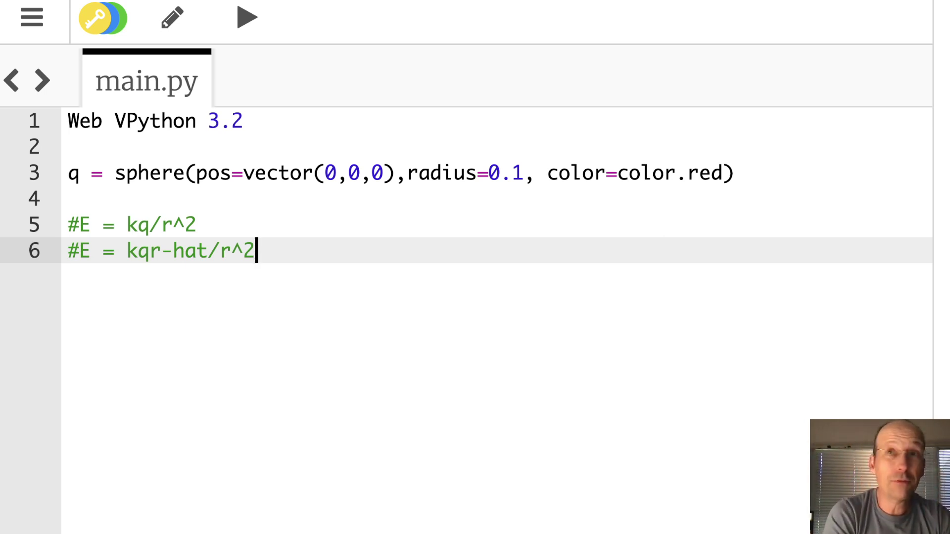
{"action": "key", "text": "Return"}
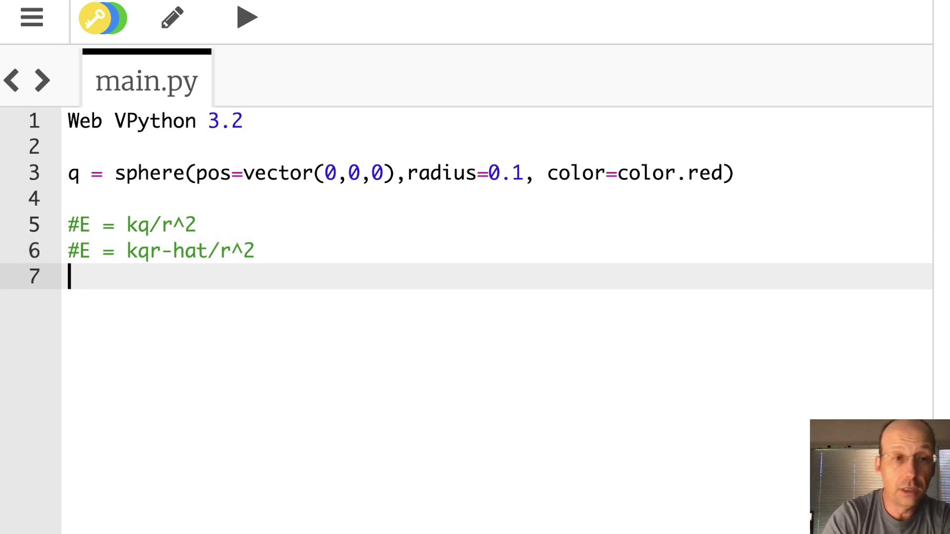
Set the charge q.q = 1 and the constant k = 1 on new lines.
{"action": "key", "text": "Return"}
{"action": "type", "text": "q ="}
{"action": "key", "text": "BackSpace"}
{"action": "key", "text": "BackSpace"}
{"action": "type", "text": ".q = 1"}
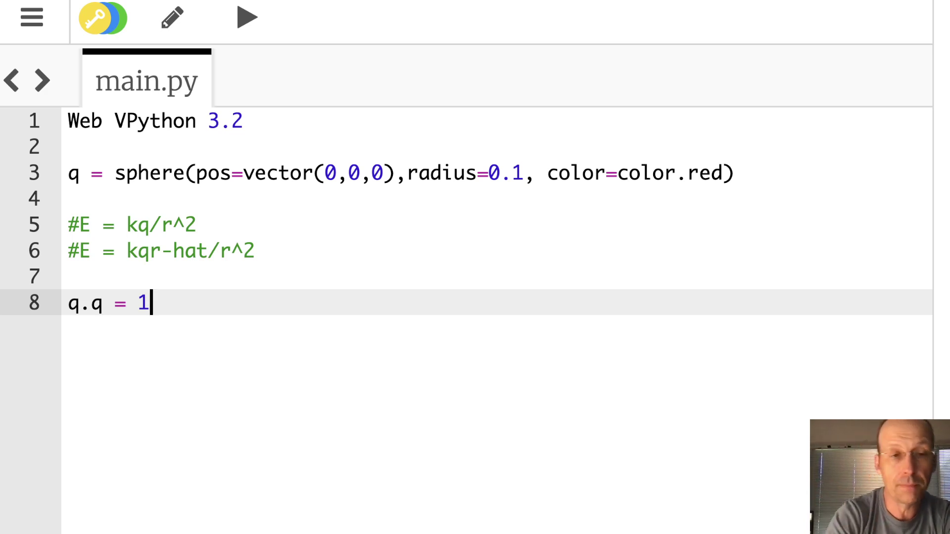
{"action": "key", "text": "Return"}
{"action": "type", "text": "k = 1"}
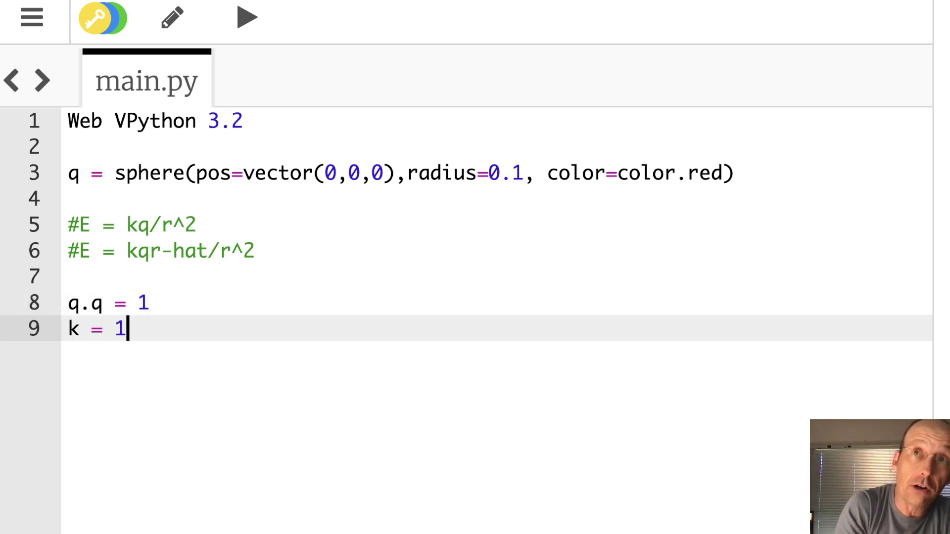
Define the field point ro = vector(1,0,0) and the separation r = ro-q.pos.
{"action": "key", "text": "Return"}
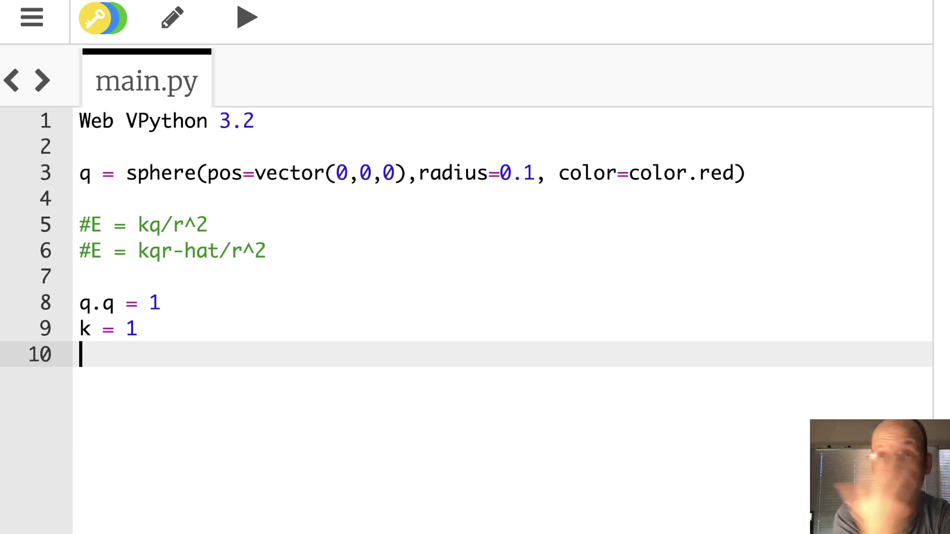
{"action": "type", "text": "ro = vector("}
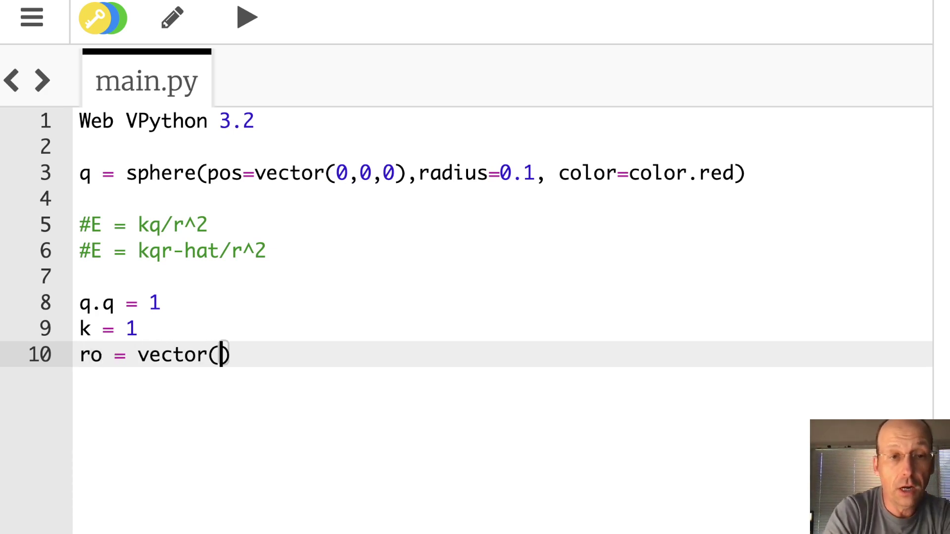
{"action": "type", "text": "0."}
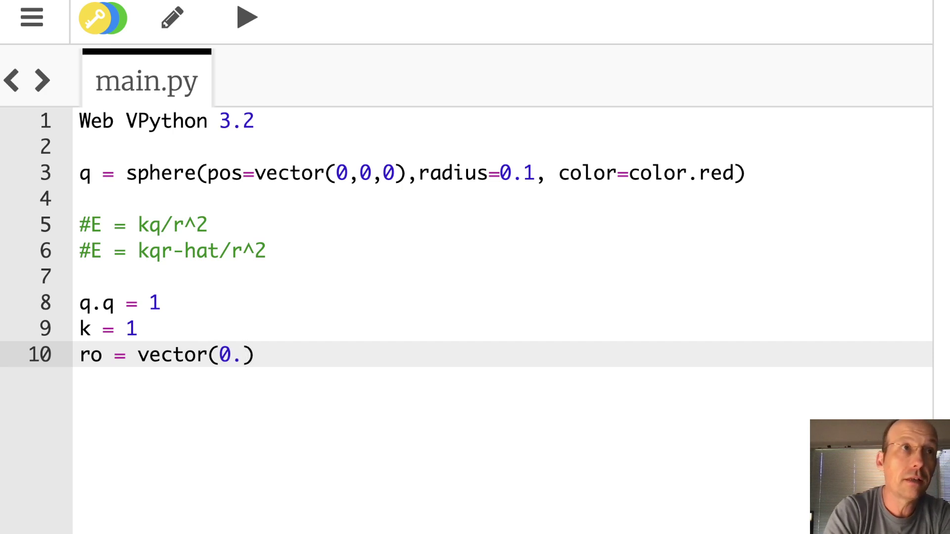
{"action": "key", "text": "BackSpace"}
{"action": "key", "text": "BackSpace"}
{"action": "type", "text": "1,0,0"}
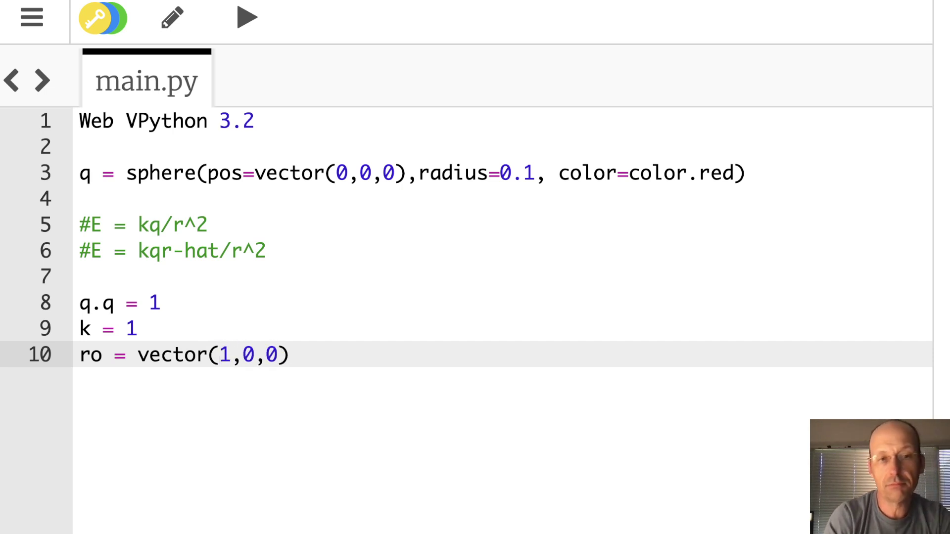
{"action": "key", "text": "Right"}
{"action": "key", "text": "Return"}
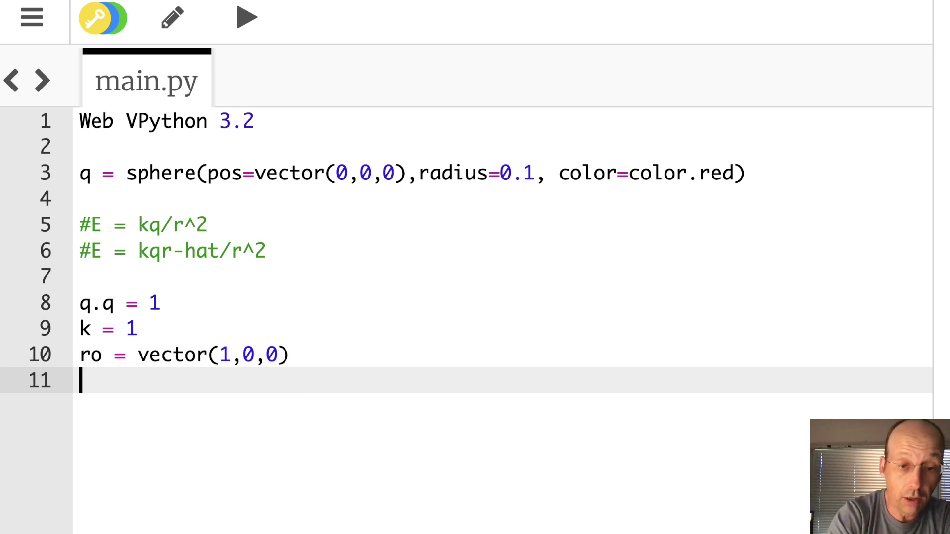
{"action": "type", "text": "r = "}
{"action": "type", "text": "ro-r"}
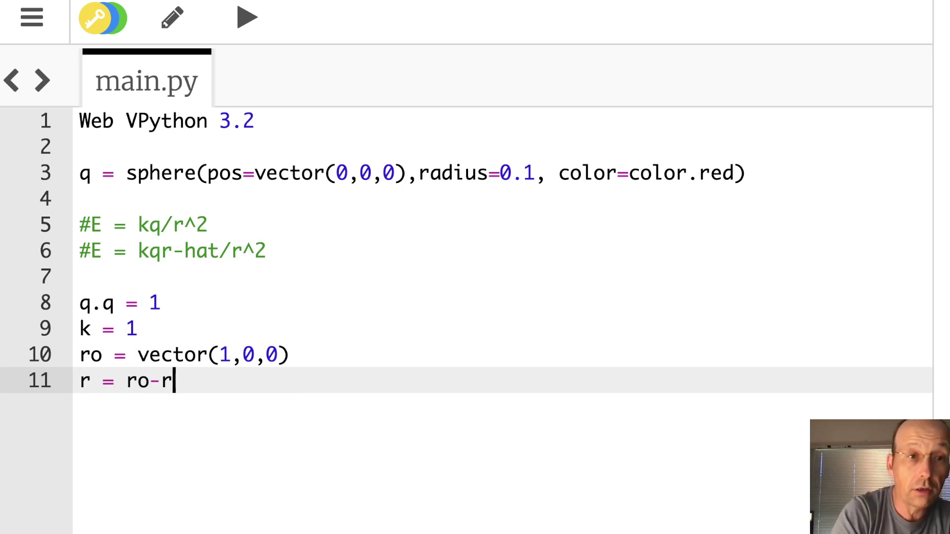
{"action": "key", "text": "BackSpace"}
{"action": "type", "text": "q.pos"}
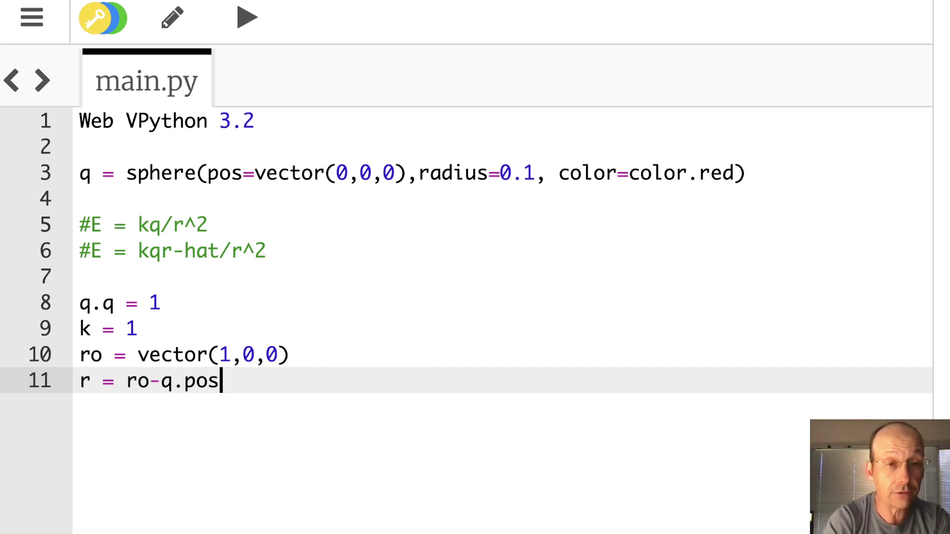
Add print(q.pos), run to confirm it outputs < 0, 0, 0 >, and return to the code.
{"action": "left_click", "coordinate": [291, 355]}
{"action": "key", "text": "Return"}
{"action": "type", "text": "print(q.pos"}
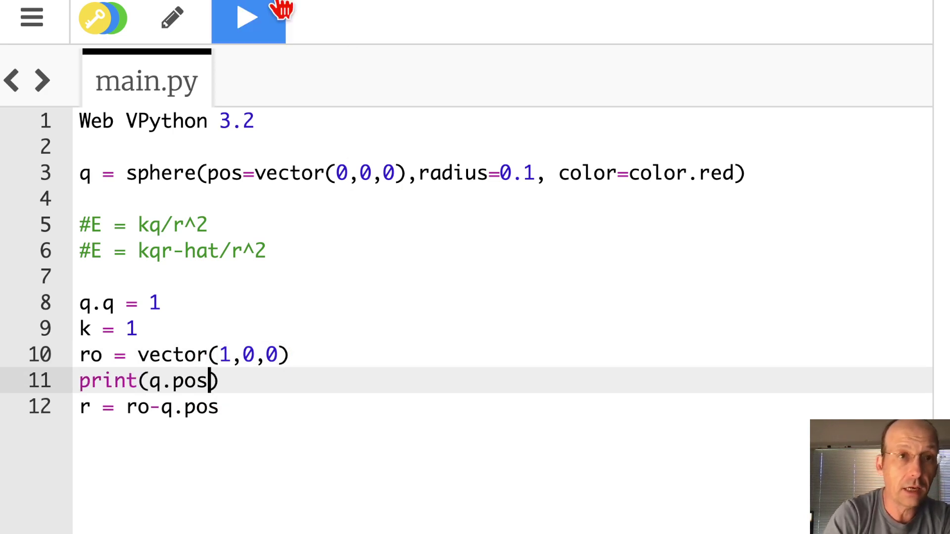
{"action": "left_click", "coordinate": [253, 17]}
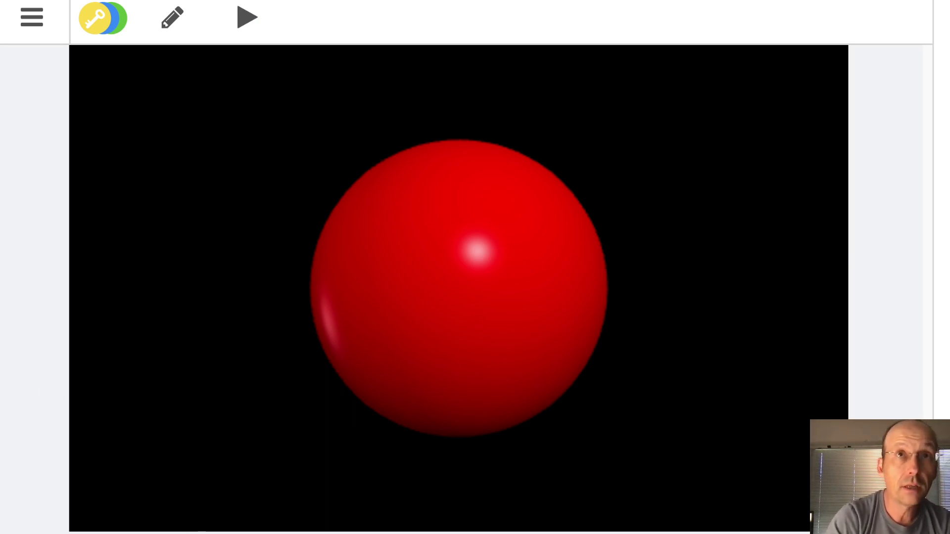
{"action": "left_click_drag", "start_coordinate": [142, 532], "coordinate": [134, 530]}
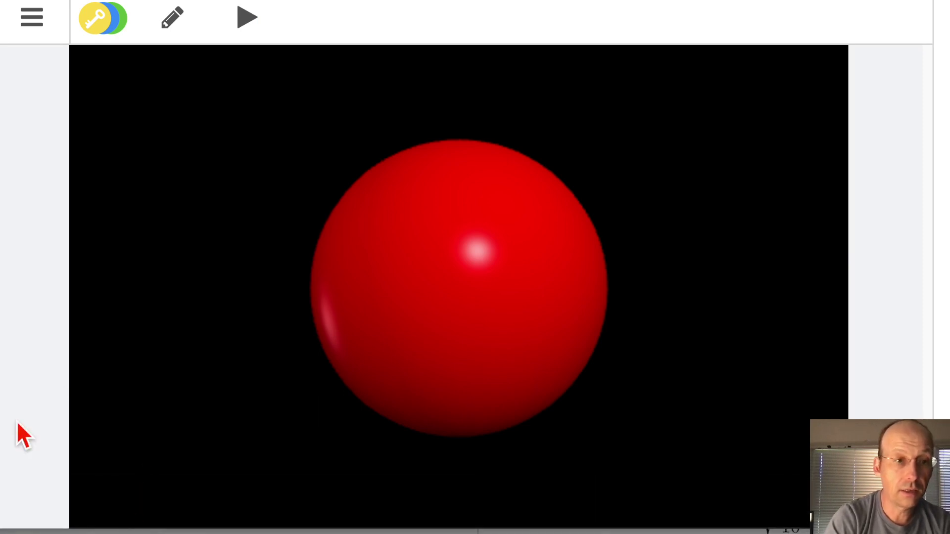
{"action": "scroll", "coordinate": [66, 368], "scroll_direction": "down", "scroll_amount": 4}
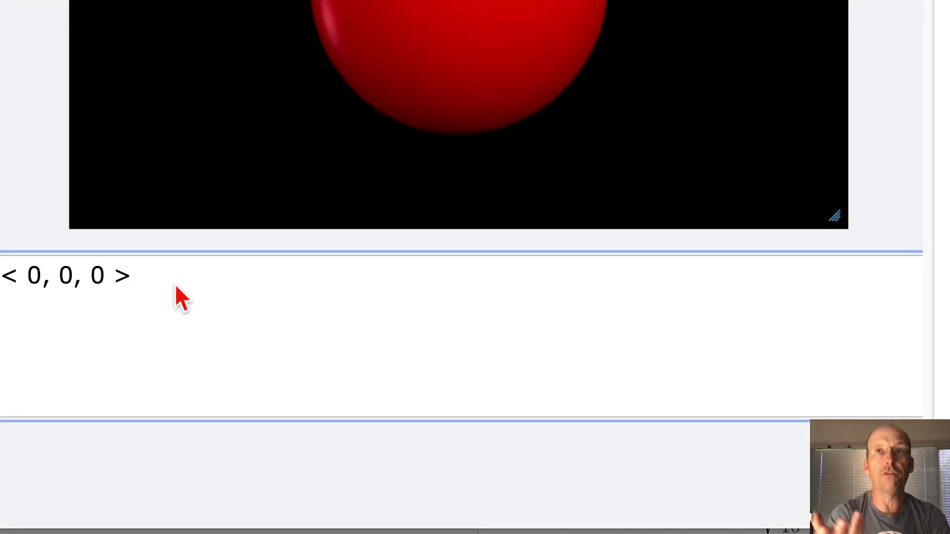
{"action": "scroll", "coordinate": [175, 283], "scroll_direction": "up", "scroll_amount": 2}
{"action": "scroll", "coordinate": [174, 284], "scroll_direction": "up", "scroll_amount": 2}
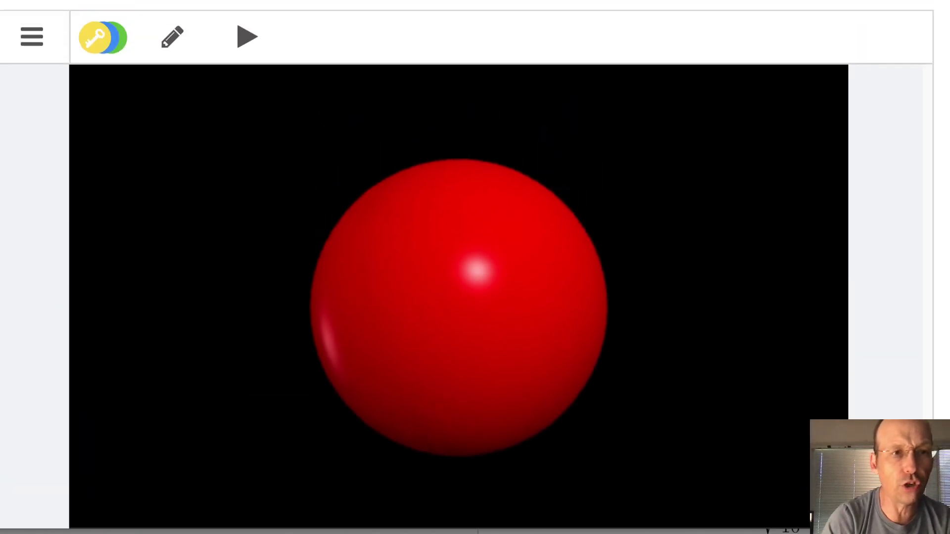
{"action": "scroll", "coordinate": [475, 267], "scroll_direction": "down", "scroll_amount": 1}
{"action": "scroll", "coordinate": [476, 268], "scroll_direction": "down", "scroll_amount": 1}
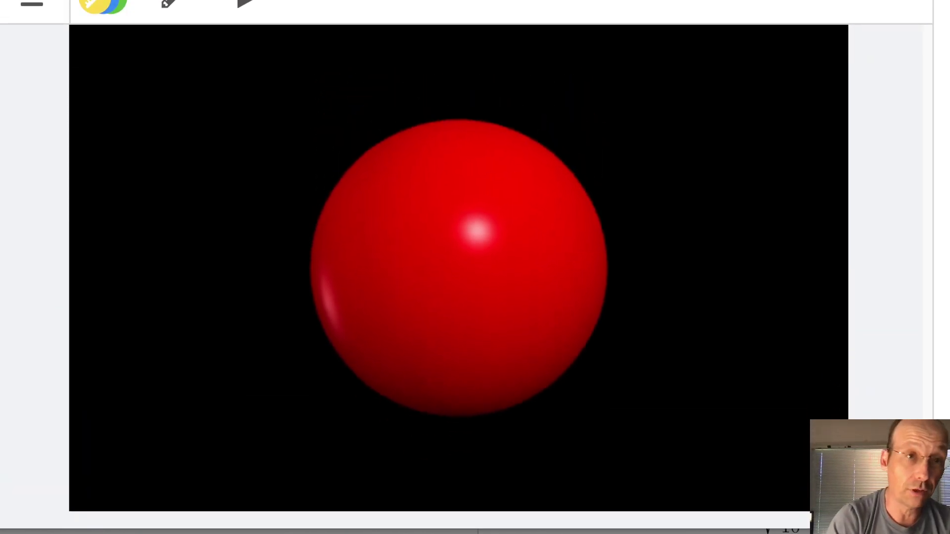
{"action": "left_click", "coordinate": [170, 6]}
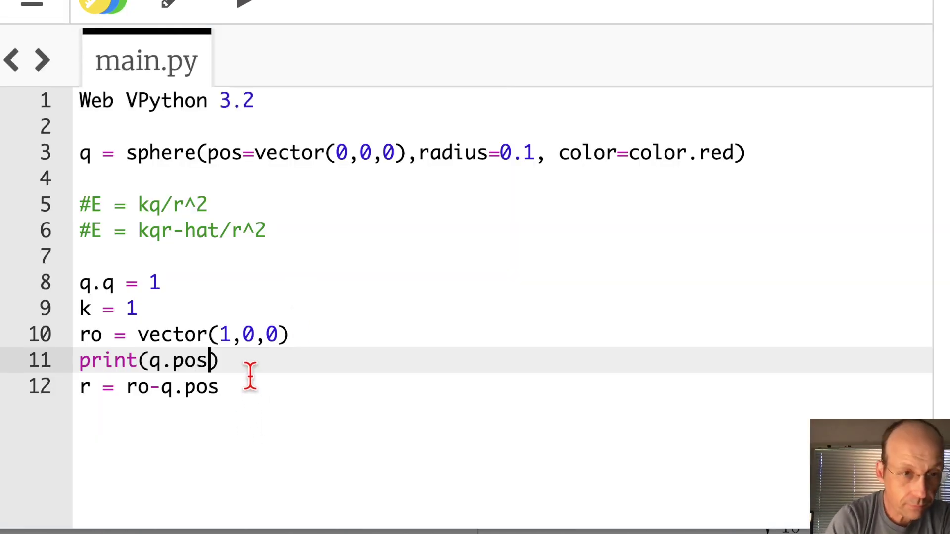
Remove print(q.pos) and add E = k*q.q*norm(r)/mag(r)**2 followed by print(E).
{"action": "left_click_drag", "start_coordinate": [248, 362], "coordinate": [8, 361]}
{"action": "key", "text": "BackSpace"}
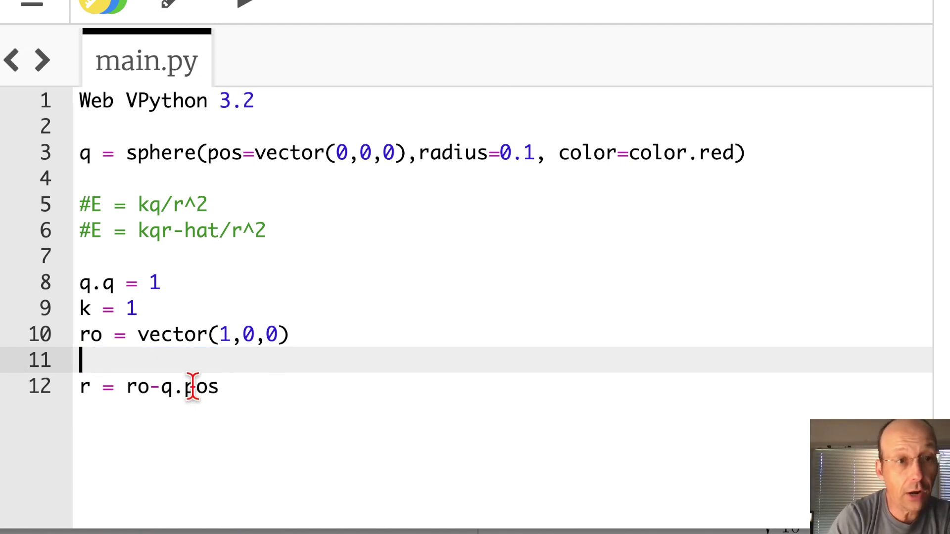
{"action": "left_click", "coordinate": [244, 389]}
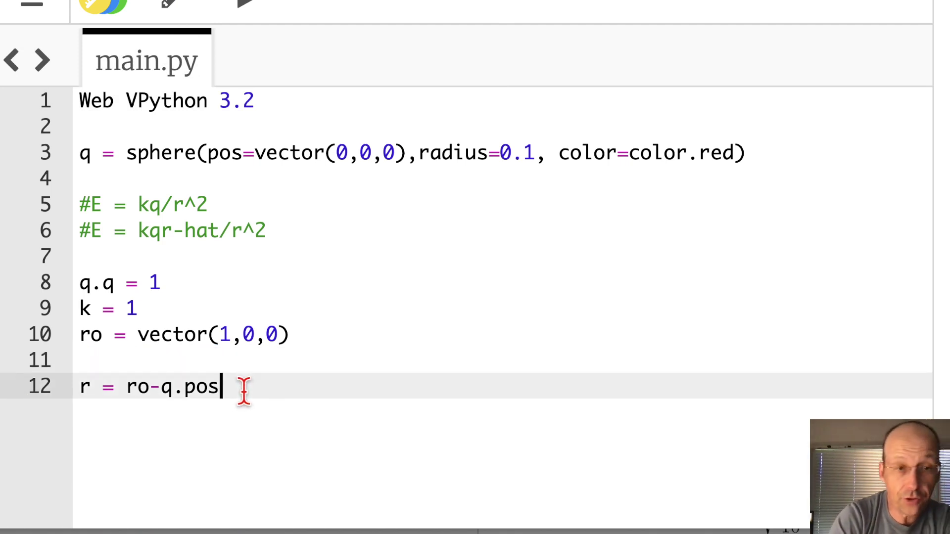
{"action": "key", "text": "Return"}
{"action": "type", "text": "E = k*q.q*"}
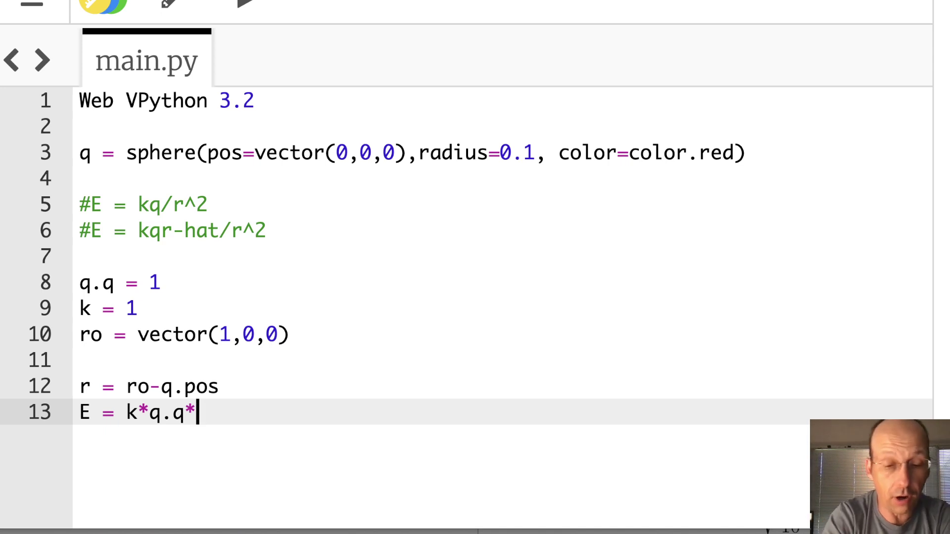
{"action": "type", "text": "norm(r"}
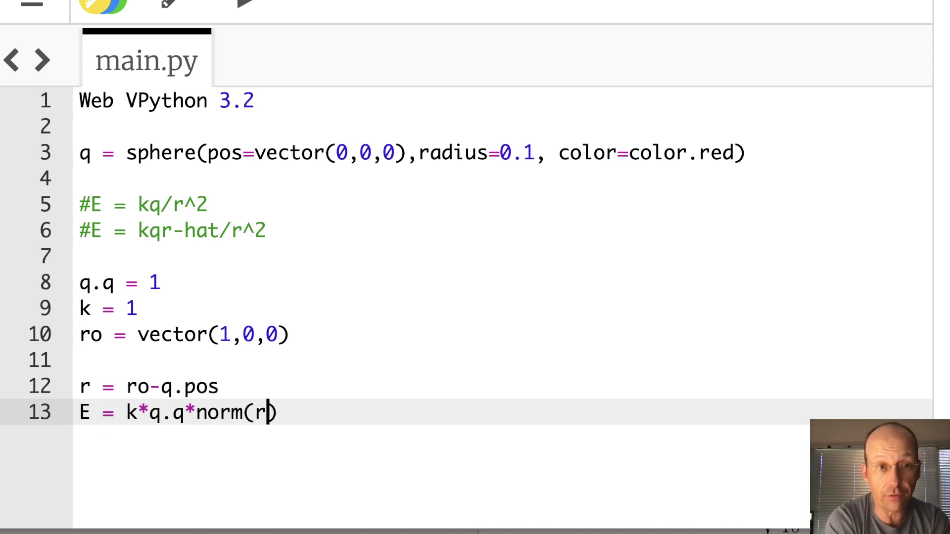
{"action": "type", "text": ")/"}
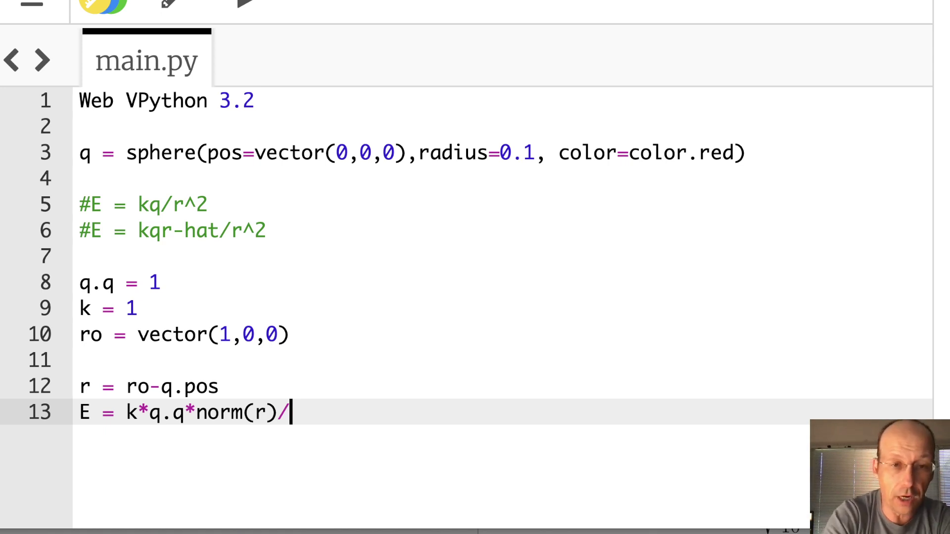
{"action": "type", "text": "mag(r"}
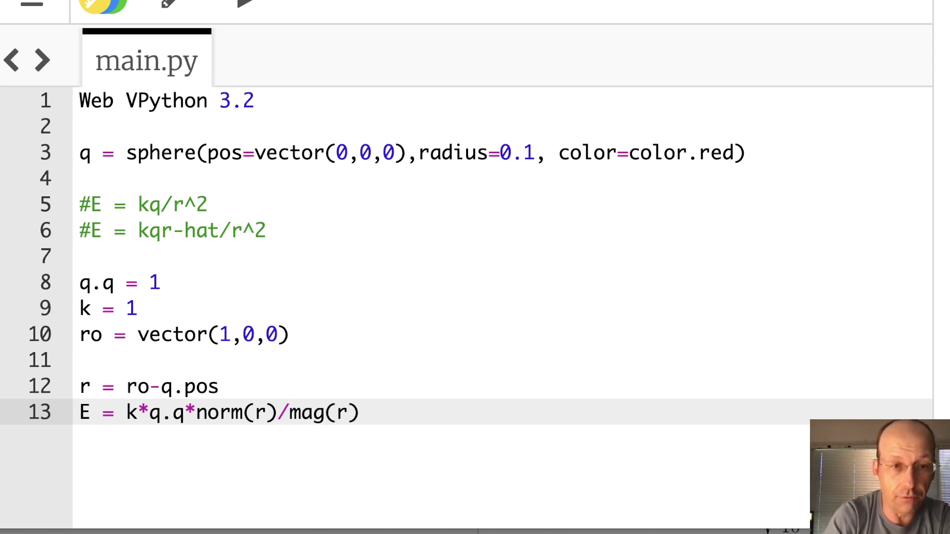
{"action": "type", "text": ")**2"}
{"action": "key", "text": "Return"}
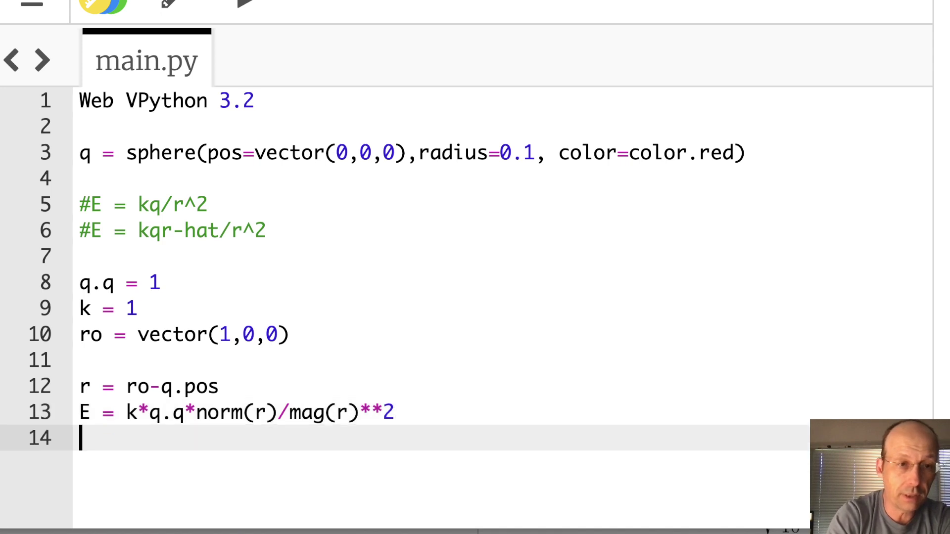
{"action": "type", "text": "print(E"}
Run to confirm E prints < 1, 0, 0 >, then replace print(E) with Escale = 0.1.
{"action": "left_click", "coordinate": [249, 9]}
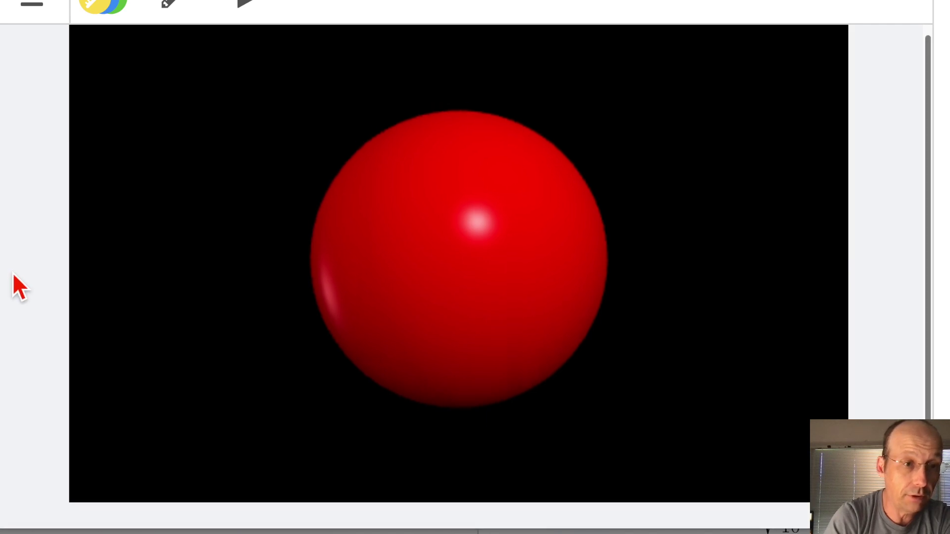
{"action": "scroll", "coordinate": [12, 275], "scroll_direction": "down", "scroll_amount": 3}
{"action": "scroll", "coordinate": [15, 286], "scroll_direction": "up", "scroll_amount": 3}
{"action": "left_click", "coordinate": [175, 39]}
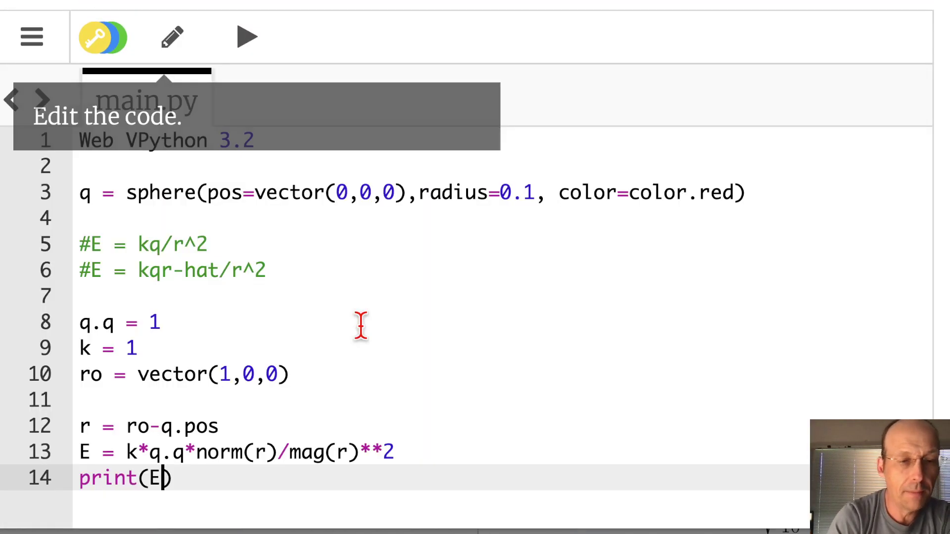
{"action": "left_click_drag", "start_coordinate": [210, 494], "coordinate": [11, 456]}
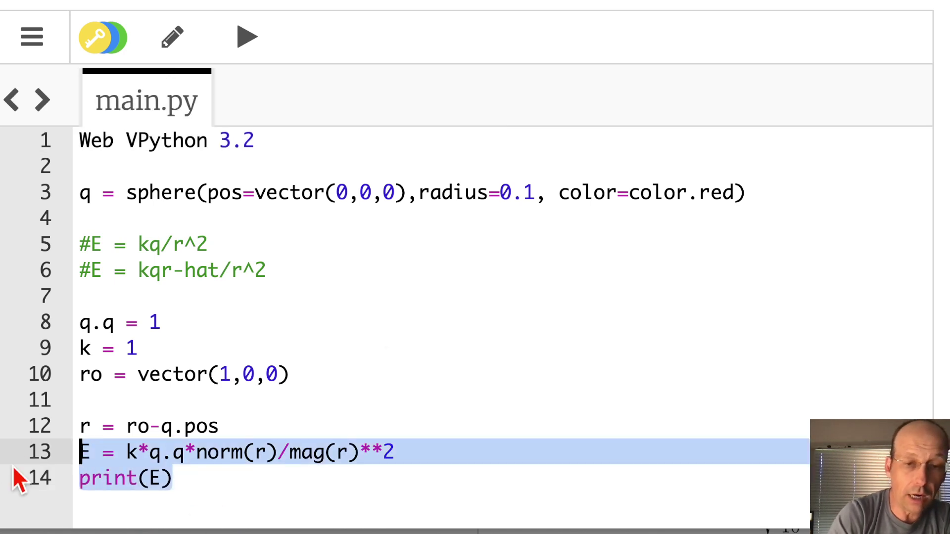
{"action": "left_click", "coordinate": [188, 477]}
{"action": "key", "text": "BackSpace"}
{"action": "key", "text": "BackSpace"}
{"action": "key", "text": "BackSpace"}
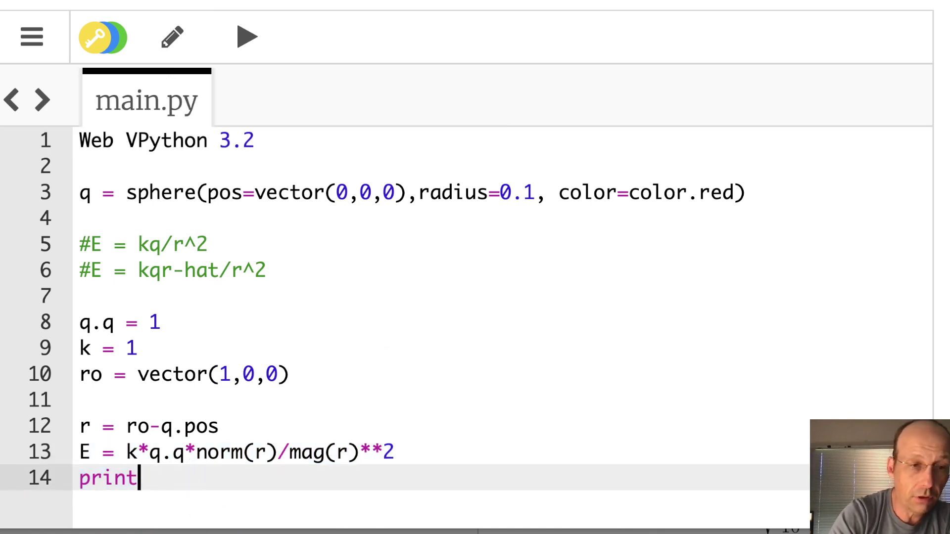
{"action": "key", "text": "BackSpace"}
{"action": "key", "text": "BackSpace"}
{"action": "key", "text": "BackSpace"}
{"action": "key", "text": "BackSpace"}
{"action": "key", "text": "BackSpace"}
{"action": "type", "text": "Ex"}
{"action": "key", "text": "BackSpace"}
{"action": "type", "text": "scale = 0.1"}
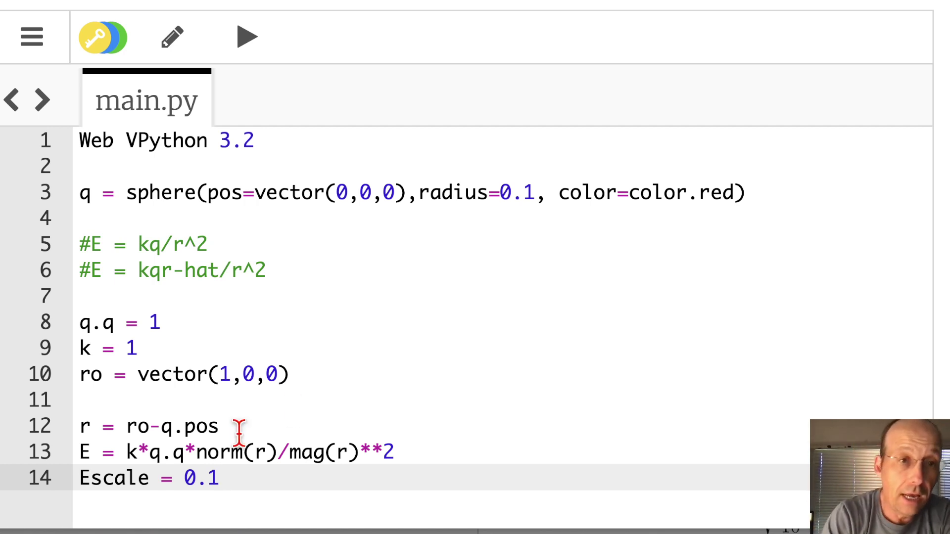
{"action": "scroll", "coordinate": [365, 384], "scroll_direction": "down", "scroll_amount": 1}
Add arrow(pos=ro, axis=Escale*E, color=color.yellow) on line 16.
{"action": "key", "text": "Return"}
{"action": "key", "text": "Return"}
{"action": "type", "text": "a"}
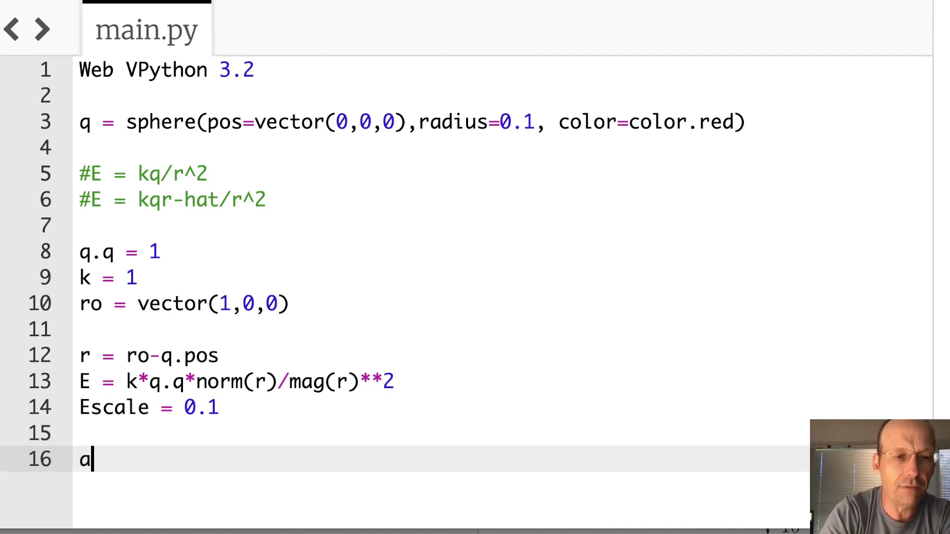
{"action": "type", "text": "rrow("}
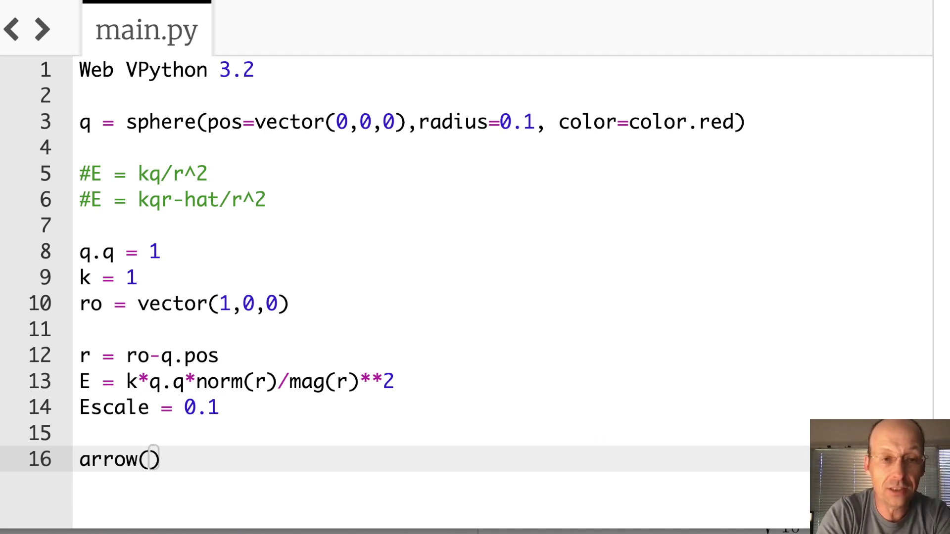
{"action": "type", "text": "pos=ro, axis"}
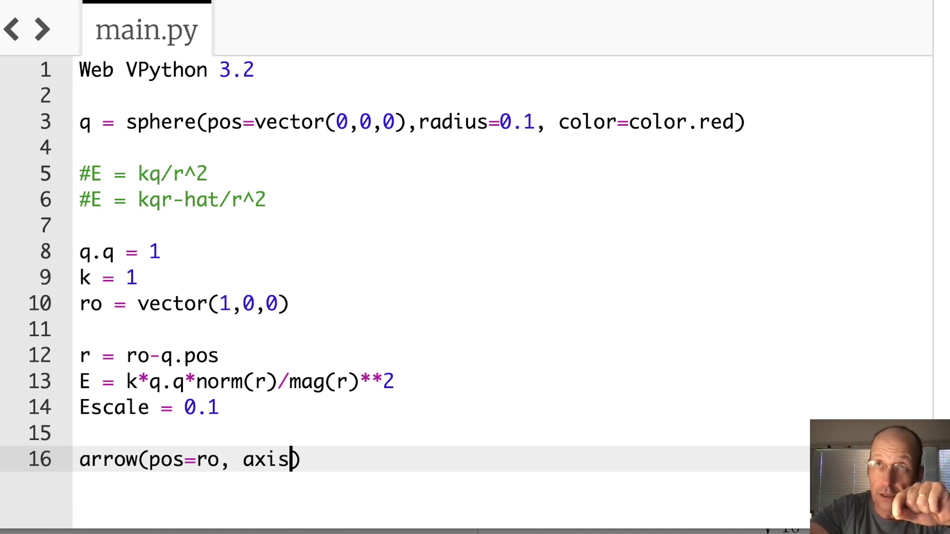
{"action": "type", "text": "=Ex"}
{"action": "type", "text": "ca"}
{"action": "key", "text": "BackSpace"}
{"action": "key", "text": "BackSpace"}
{"action": "key", "text": "BackSpace"}
{"action": "type", "text": "scale*E,"}
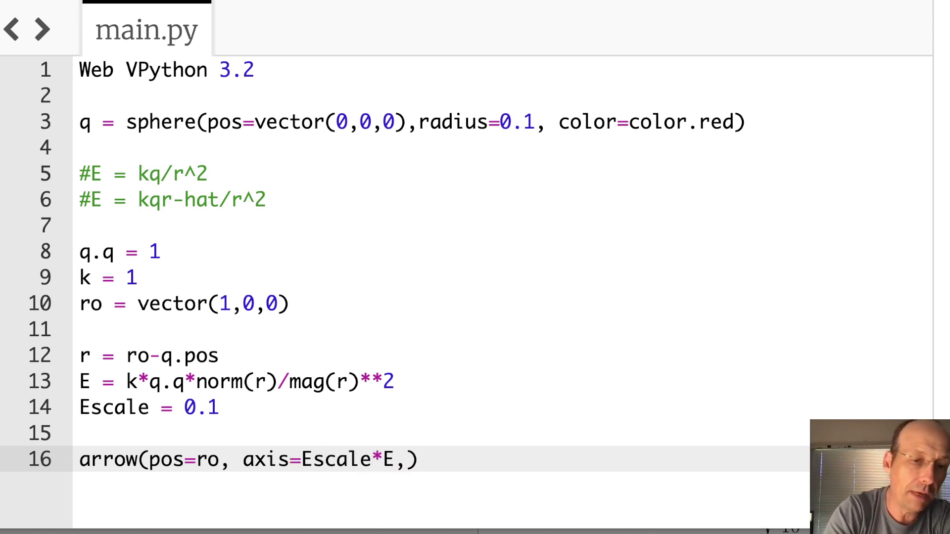
{"action": "type", "text": "color-=c"}
{"action": "key", "text": "BackSpace"}
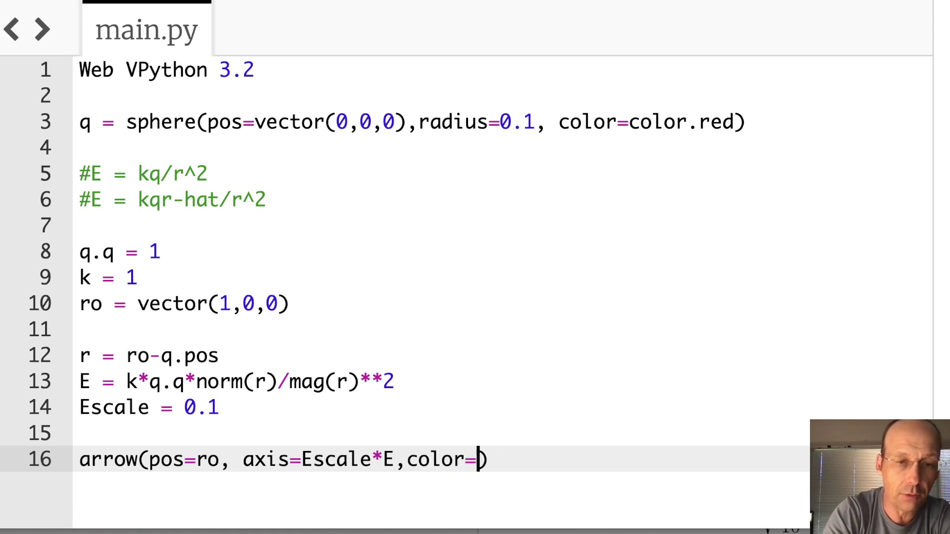
{"action": "type", "text": "color.yellow"}
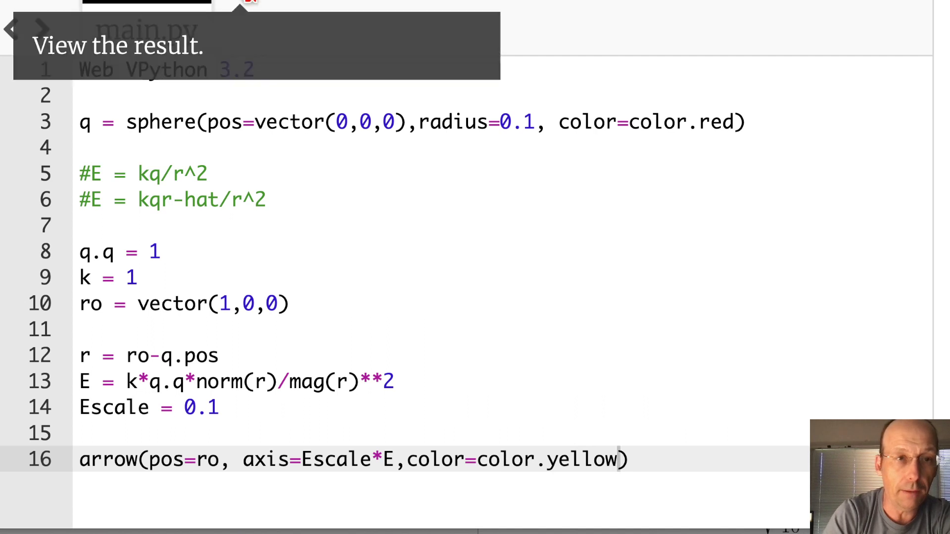
View the field arrow, raise Escale from 0.1 to 0.5, and check the longer yellow arrow.
{"action": "left_click", "coordinate": [249, 2]}
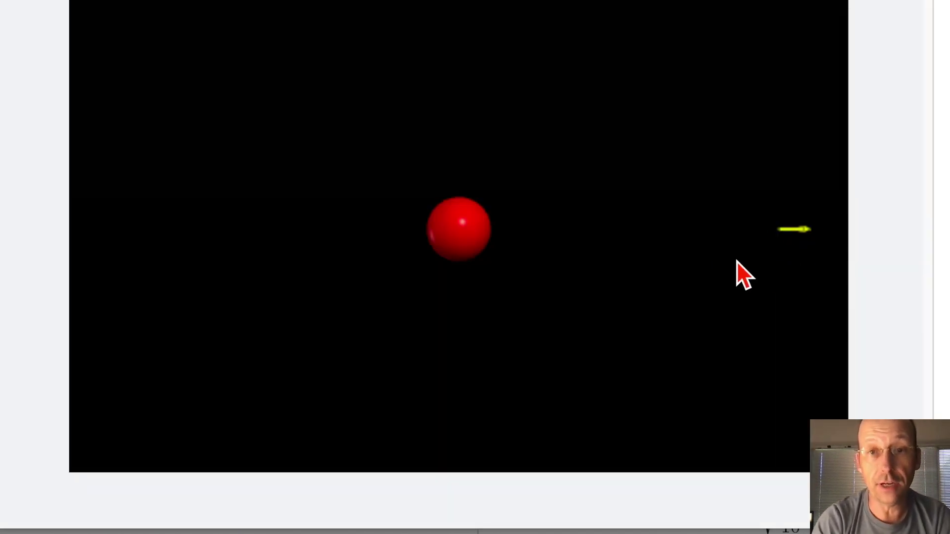
{"action": "mouse_move", "coordinate": [669, 350]}
{"action": "left_mouse_down"}
{"action": "mouse_move", "coordinate": [408, 325]}
{"action": "mouse_move", "coordinate": [545, 312]}
{"action": "left_mouse_up"}
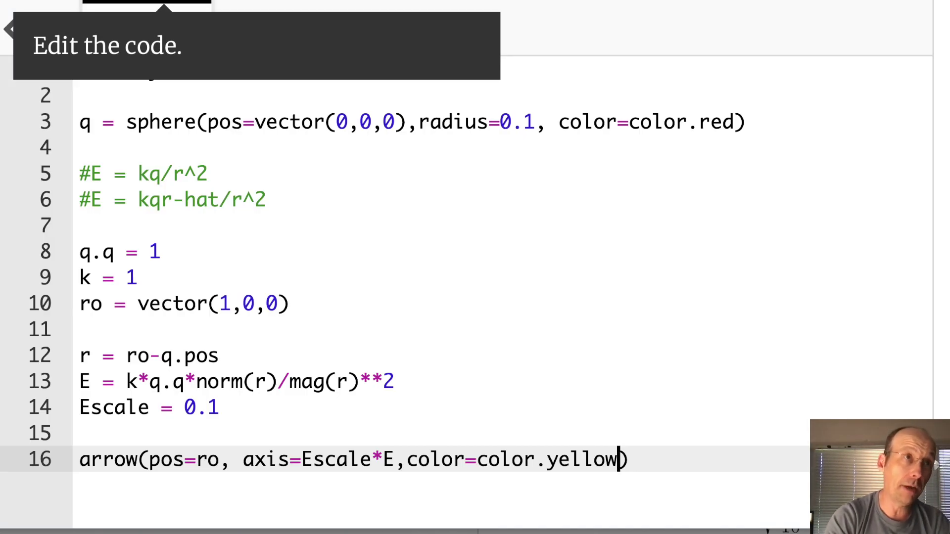
{"action": "left_click", "coordinate": [234, 410]}
{"action": "key", "text": "BackSpace"}
{"action": "type", "text": "5"}
{"action": "left_click", "coordinate": [245, 7]}
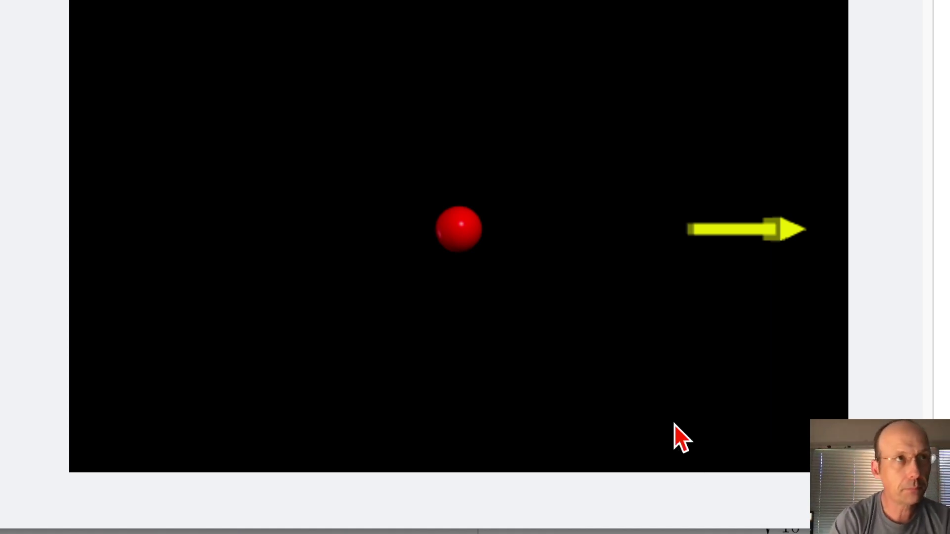
{"action": "left_click", "coordinate": [220, 2]}
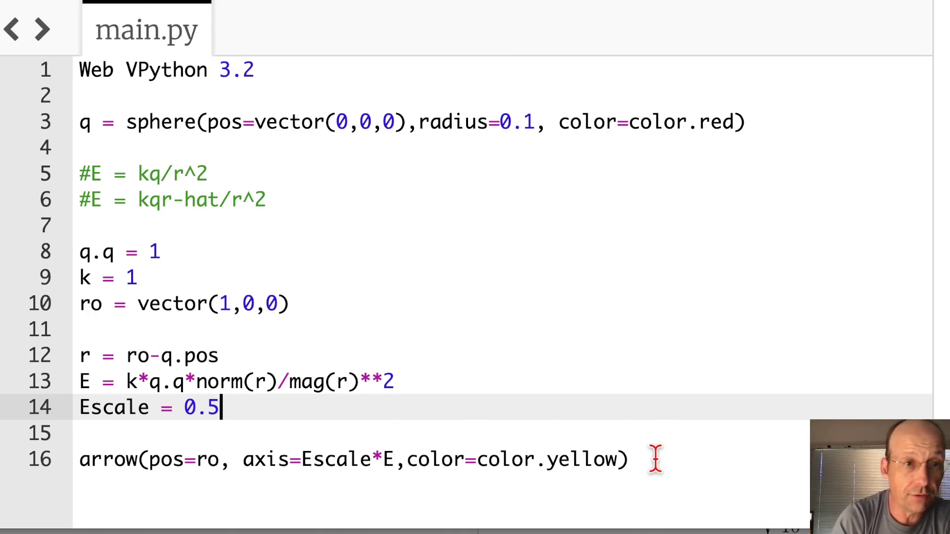
Delete the single-arrow code from line 10 down and keep Escale = 0.5.
{"action": "left_click_drag", "start_coordinate": [656, 458], "coordinate": [75, 327]}
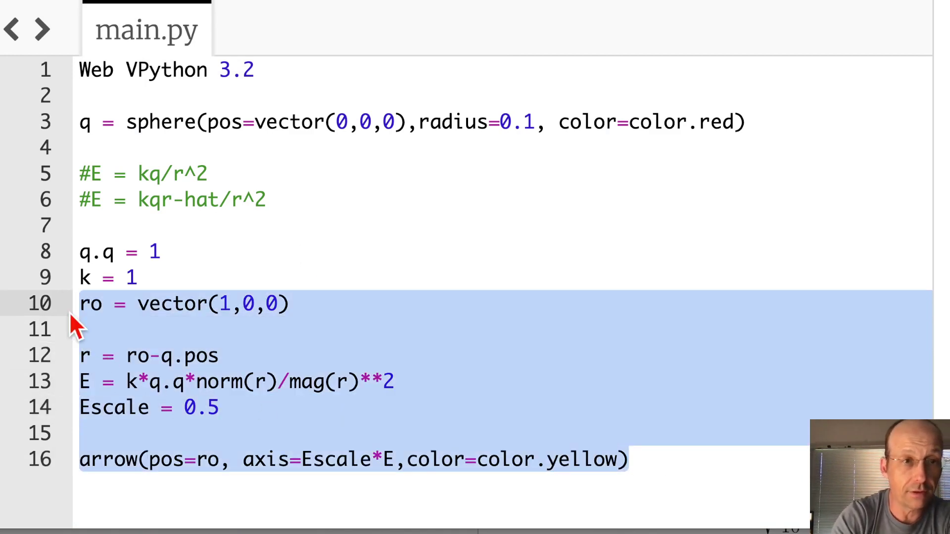
{"action": "key", "text": "BackSpace"}
{"action": "type", "text": "Escale="}
{"action": "key", "text": "BackSpace"}
{"action": "type", "text": "= 0.05"}
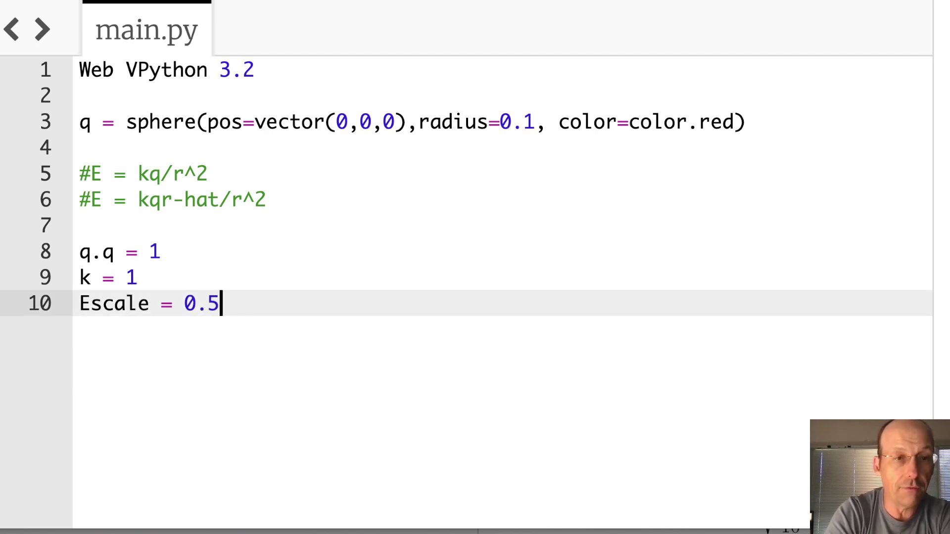
{"action": "key", "text": "Return"}
{"action": "key", "text": "Return"}
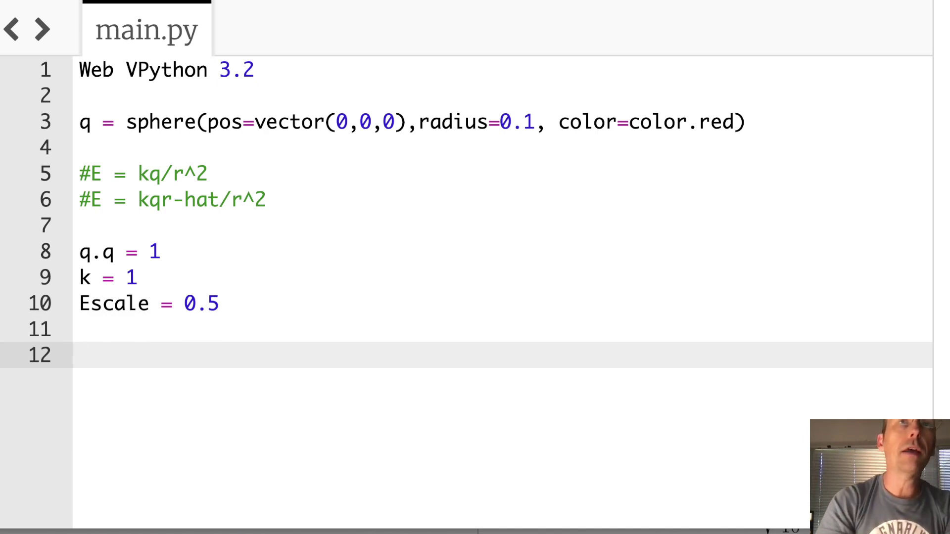
{"action": "type", "text": "R = 1"}
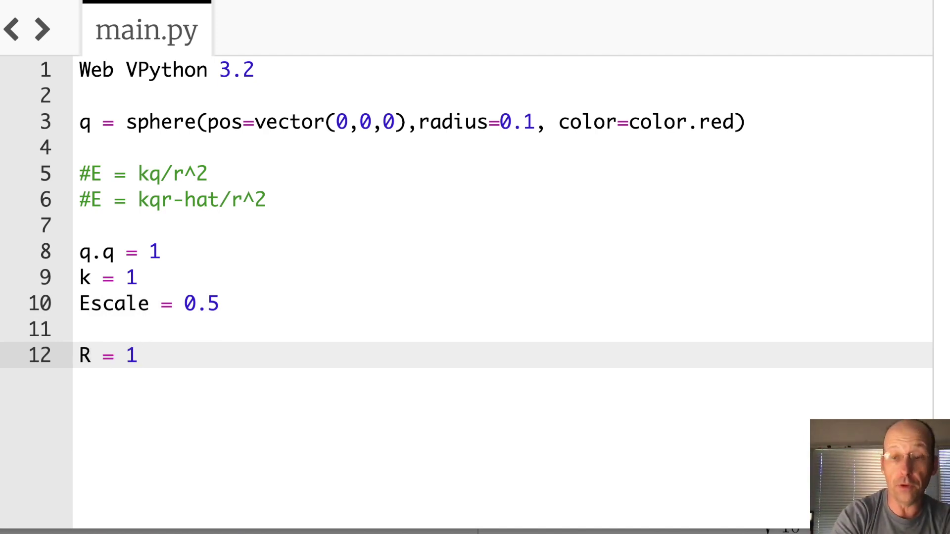
Define ring settings R = 1, N = 8, theta = 0 and dtheta = 2*pi/N on separate lines.
{"action": "key", "text": "Return"}
{"action": "type", "text": "N = "}
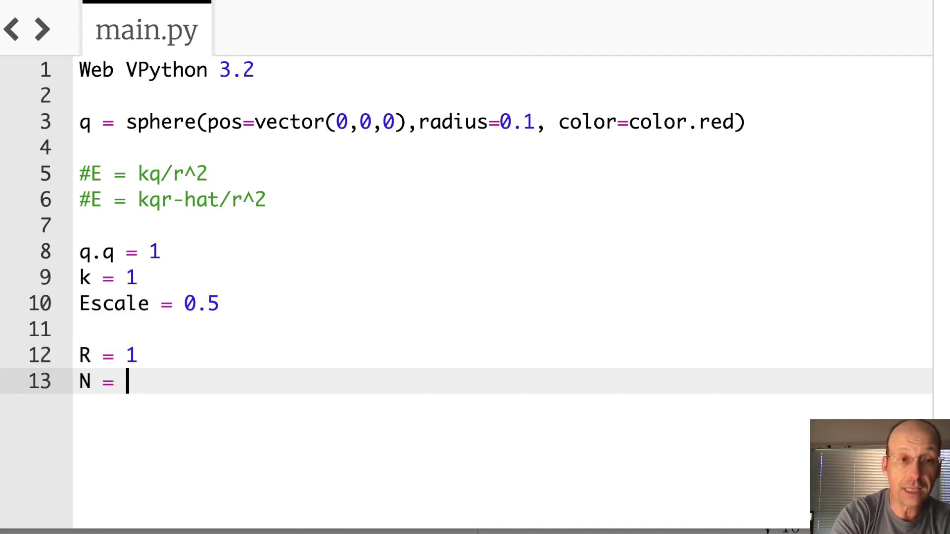
{"action": "type", "text": "8"}
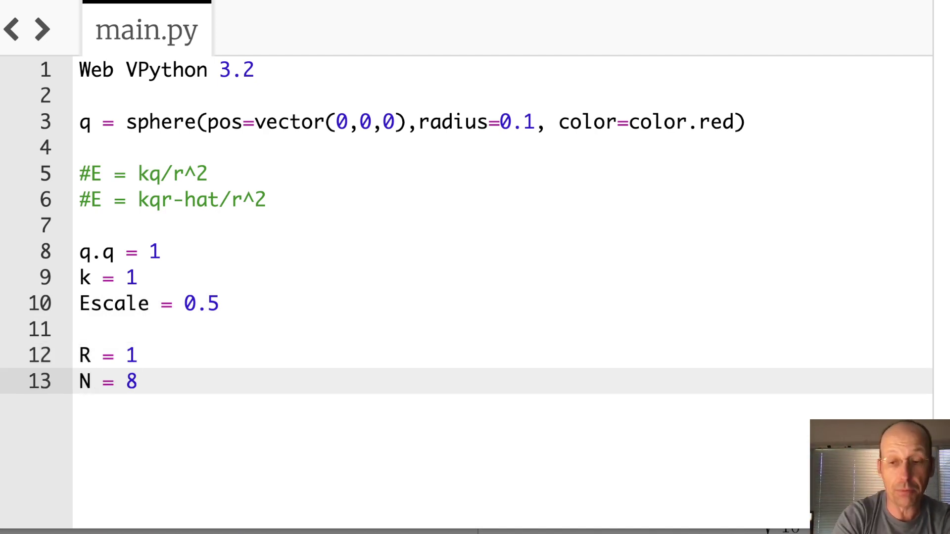
{"action": "key", "text": "Return"}
{"action": "type", "text": "tget"}
{"action": "key", "text": "BackSpace"}
{"action": "key", "text": "BackSpace"}
{"action": "key", "text": "BackSpace"}
{"action": "type", "text": "heta"}
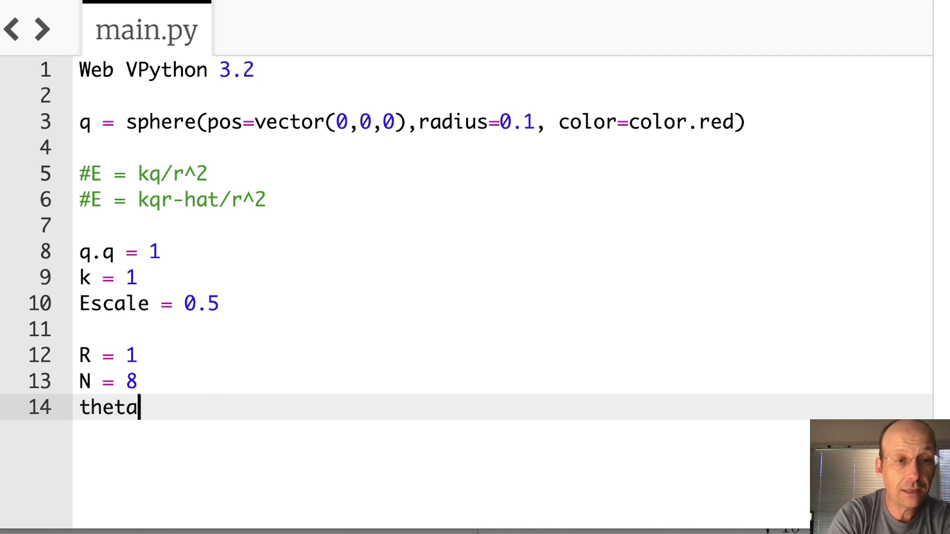
{"action": "type", "text": " = 0"}
{"action": "key", "text": "Return"}
{"action": "type", "text": "d"}
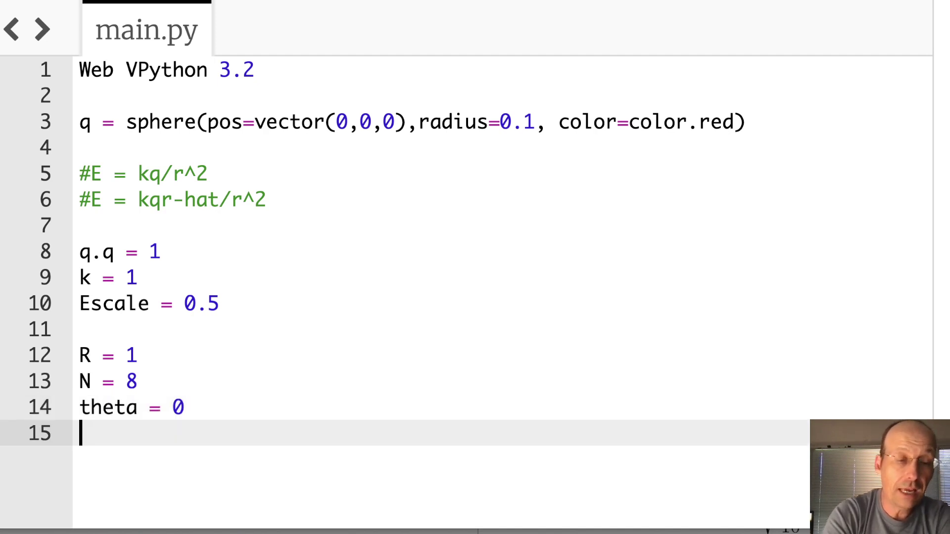
{"action": "type", "text": "theta = "}
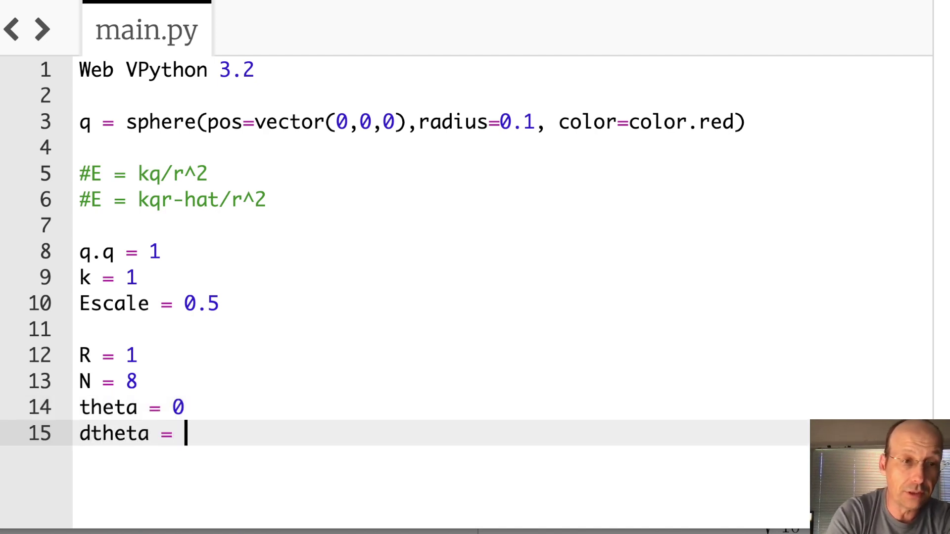
{"action": "type", "text": "2*pi/"}
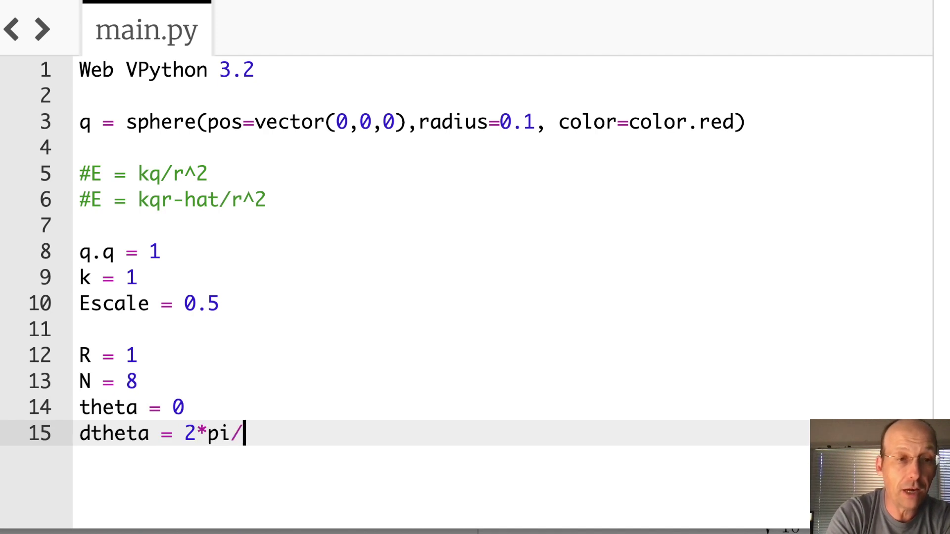
{"action": "type", "text": "N"}
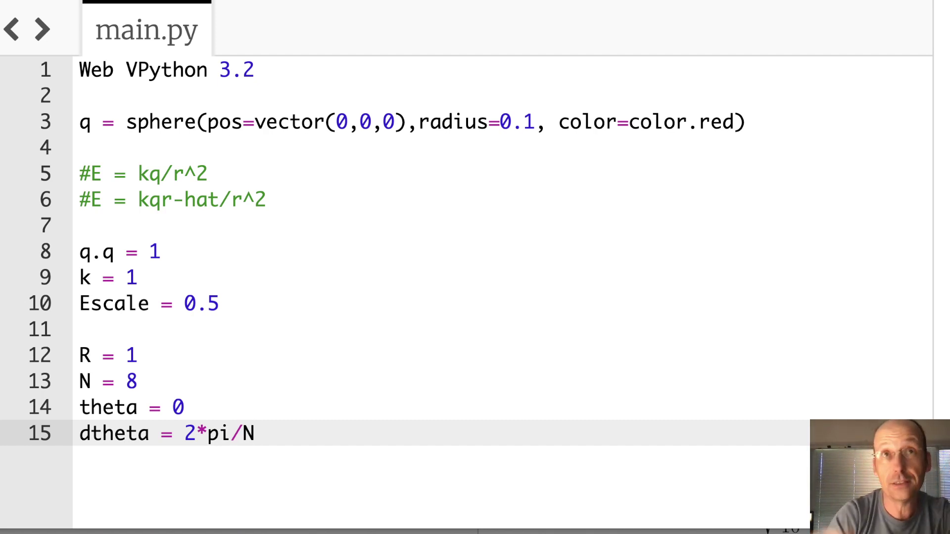
{"action": "key", "text": "Return"}
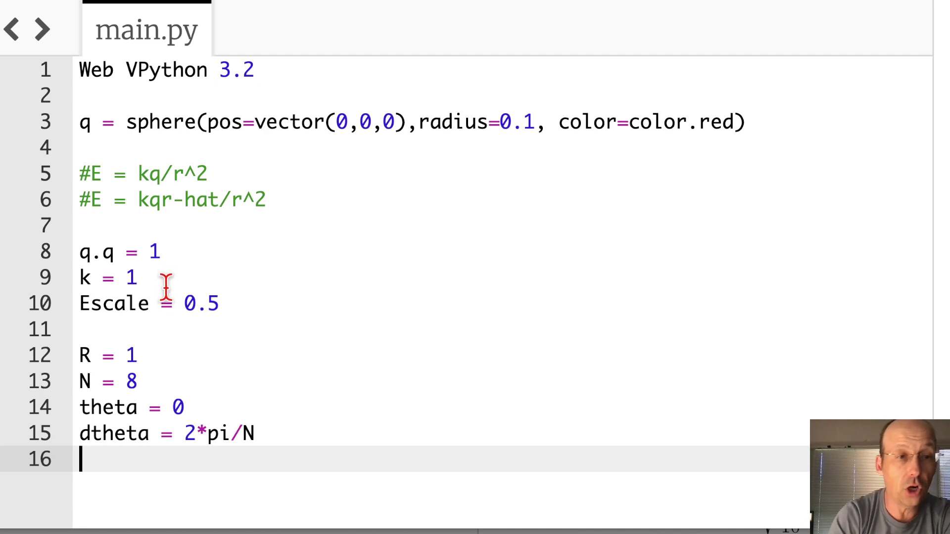
{"action": "scroll", "coordinate": [205, 339], "scroll_direction": "down", "scroll_amount": 3}
Write a while theta<2*pi loop setting ro = R*vector(cos(theta),sin(theta),0) and r = ro-q.pos.
{"action": "key", "text": "Return"}
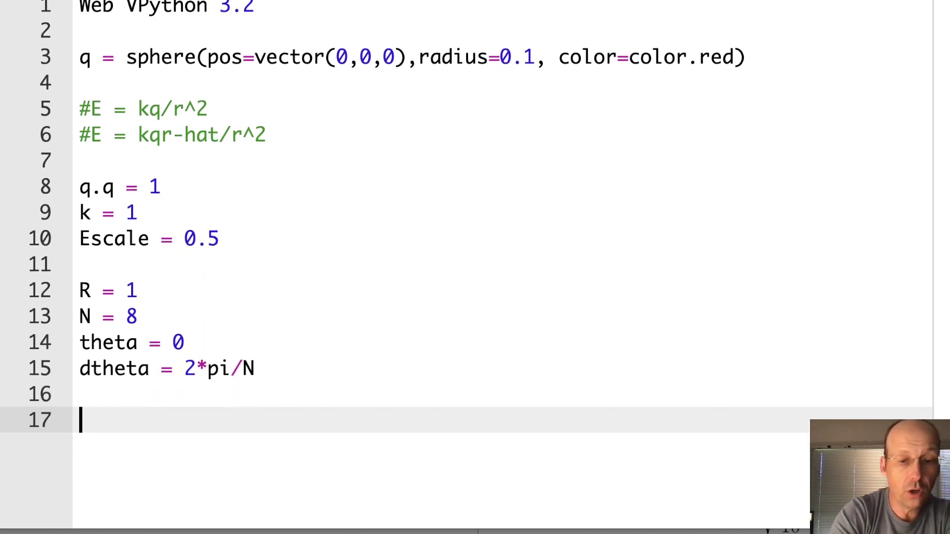
{"action": "type", "text": "while "}
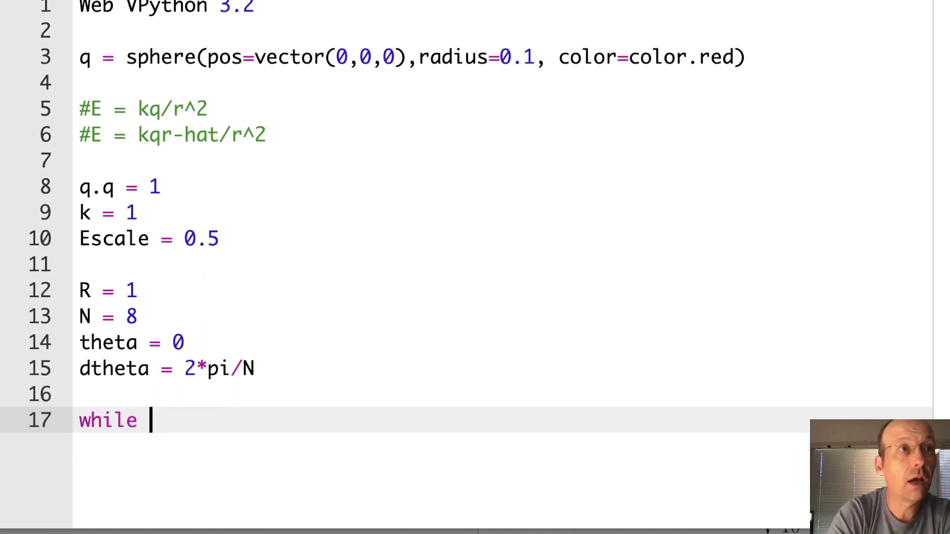
{"action": "type", "text": "theta<2"}
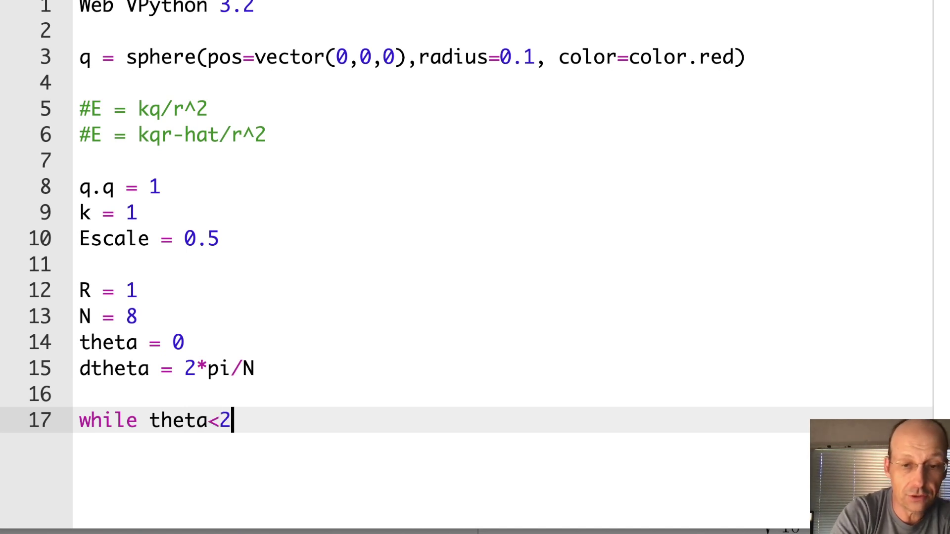
{"action": "type", "text": "*pi:"}
{"action": "key", "text": "Return"}
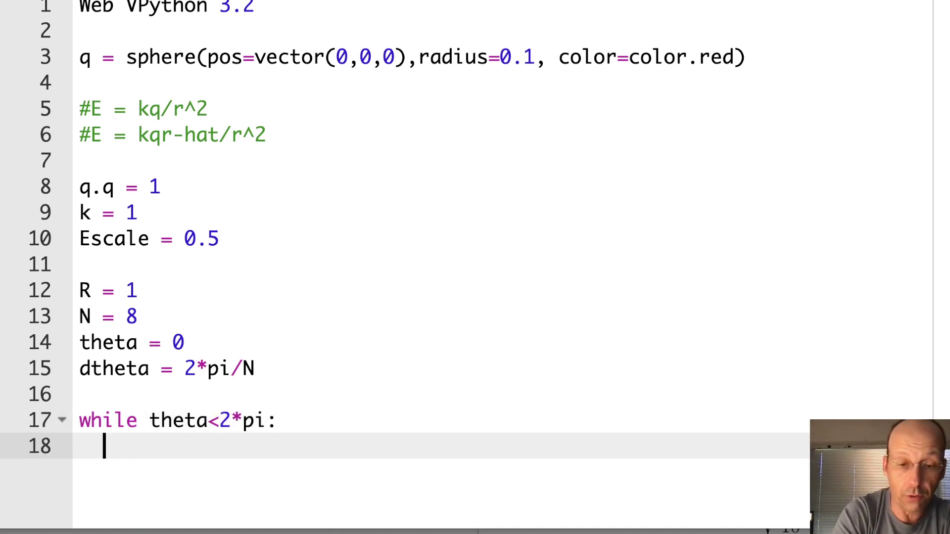
{"action": "type", "text": "ro = R*"}
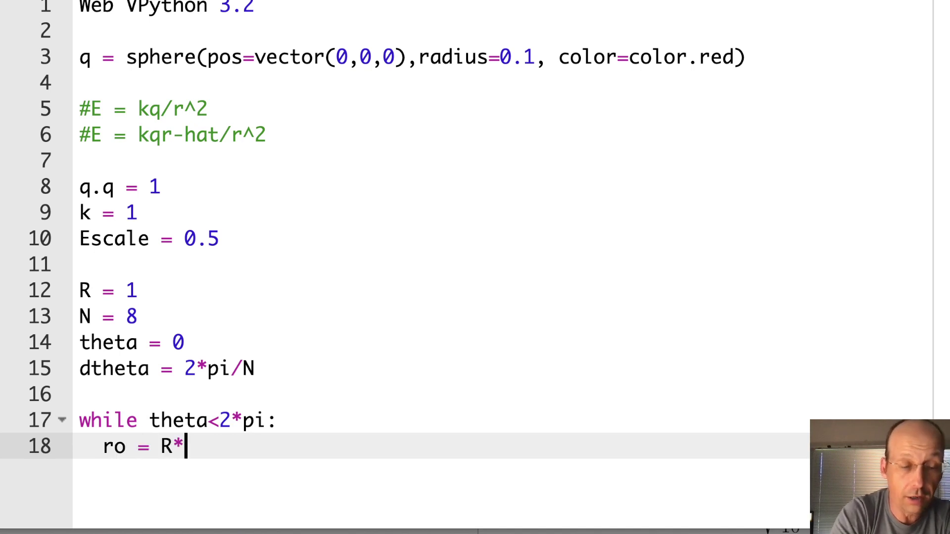
{"action": "type", "text": "vector(cos(theta),sin(theta),0"}
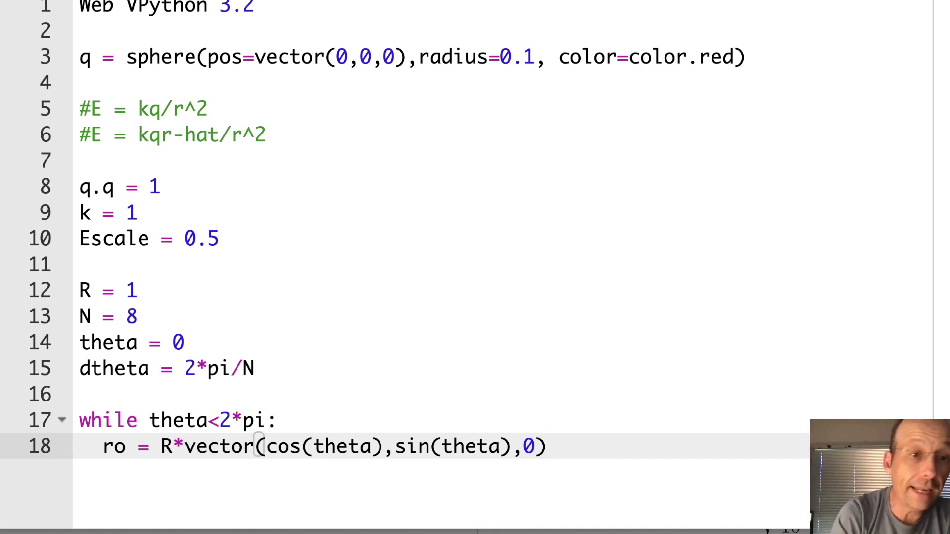
{"action": "key", "text": "Return"}
{"action": "type", "text": "r = ro-"}
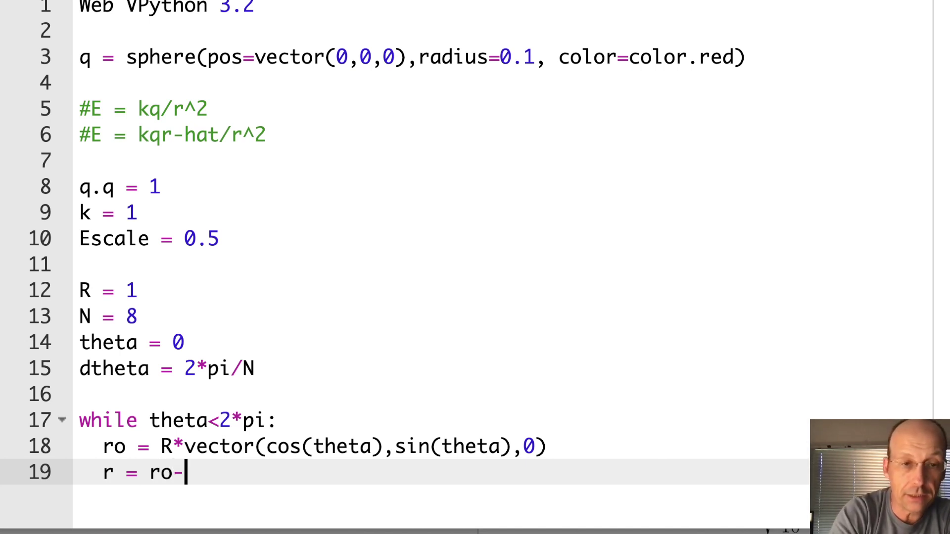
{"action": "type", "text": "q"}
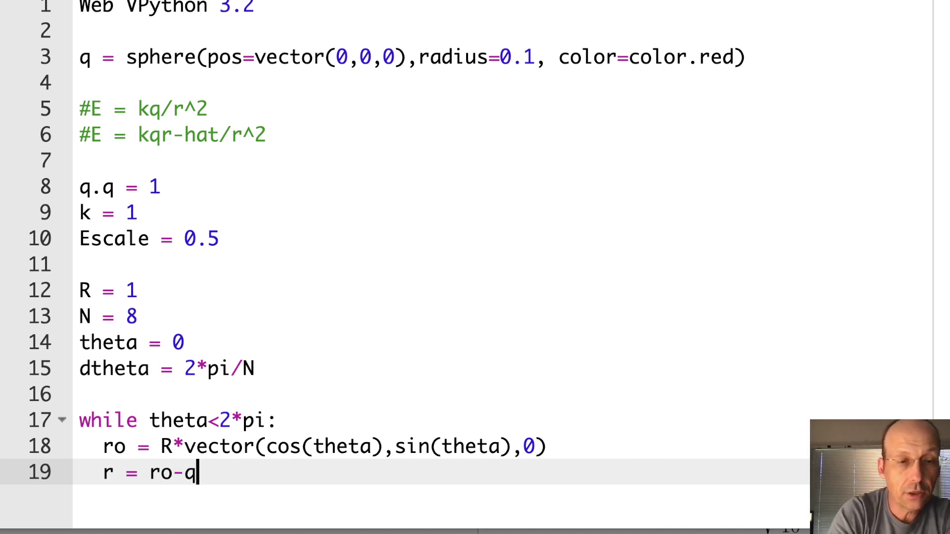
{"action": "type", "text": ".pos"}
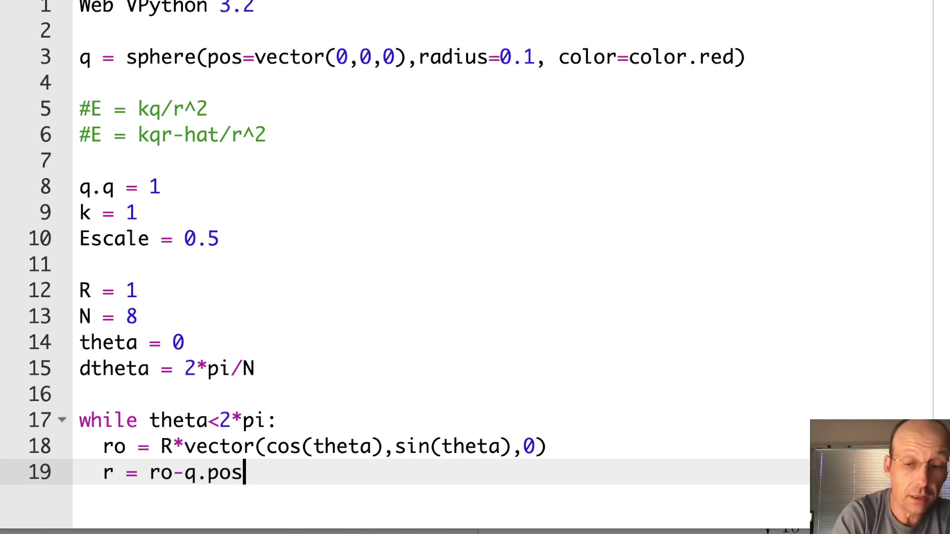
{"action": "key", "text": "Return"}
{"action": "scroll", "coordinate": [342, 268], "scroll_direction": "down", "scroll_amount": 2}
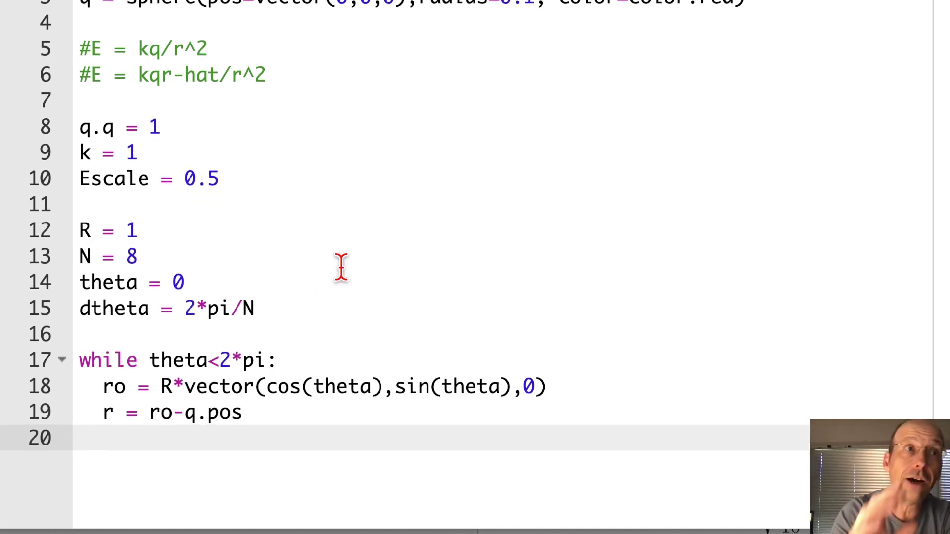
{"action": "type", "text": "Et"}
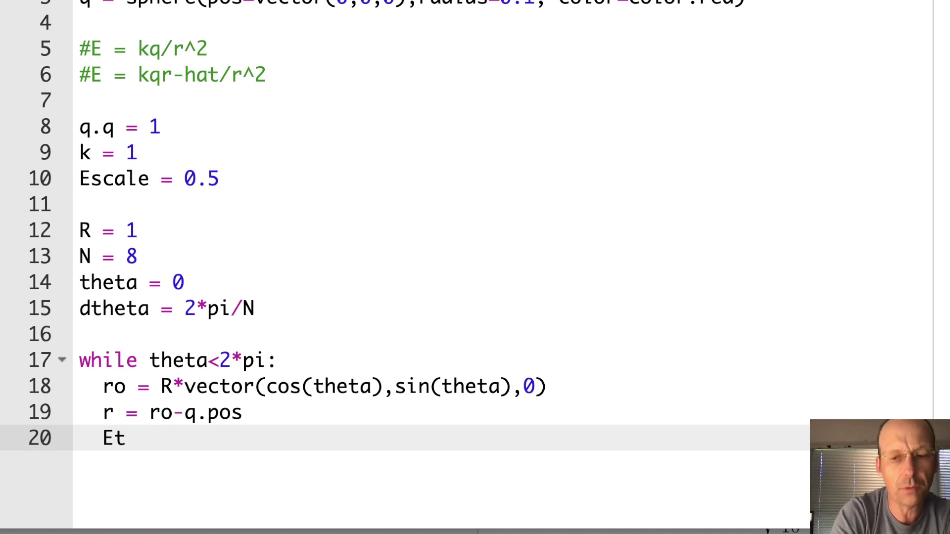
{"action": "type", "text": " = "}
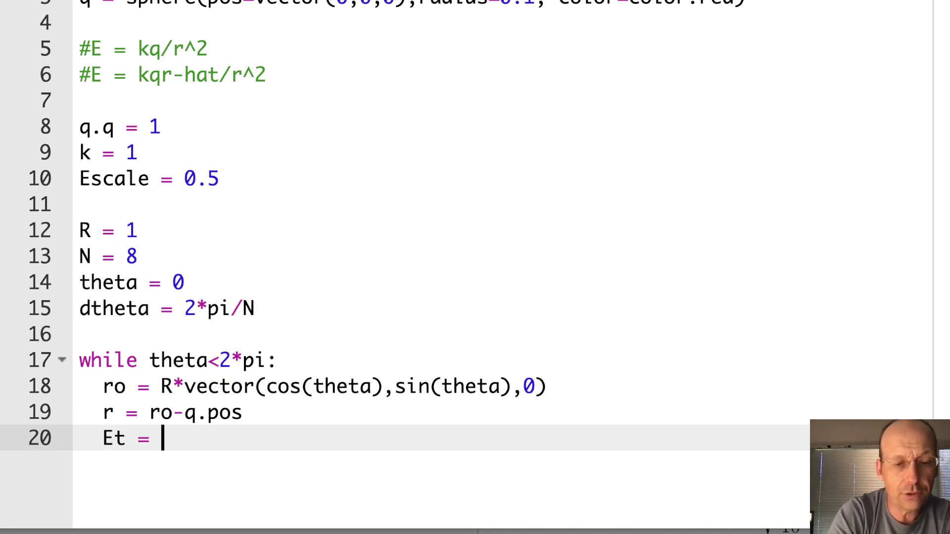
{"action": "type", "text": "k*qq"}
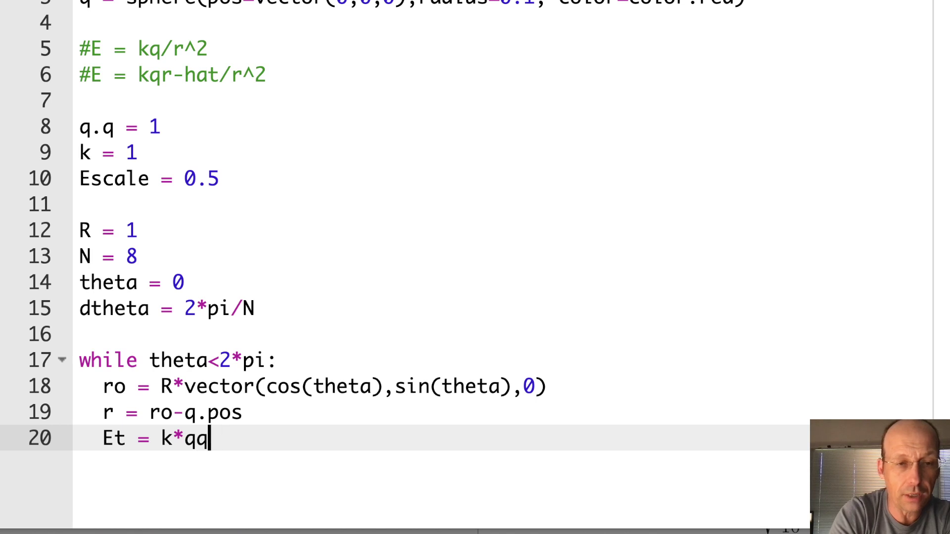
Correct the Et line to k*q.q*norm(r)/mag(r)**2 and begin the arrow line inside the loop.
{"action": "key", "text": "BackSpace"}
{"action": "type", "text": ".q*norm(r)"}
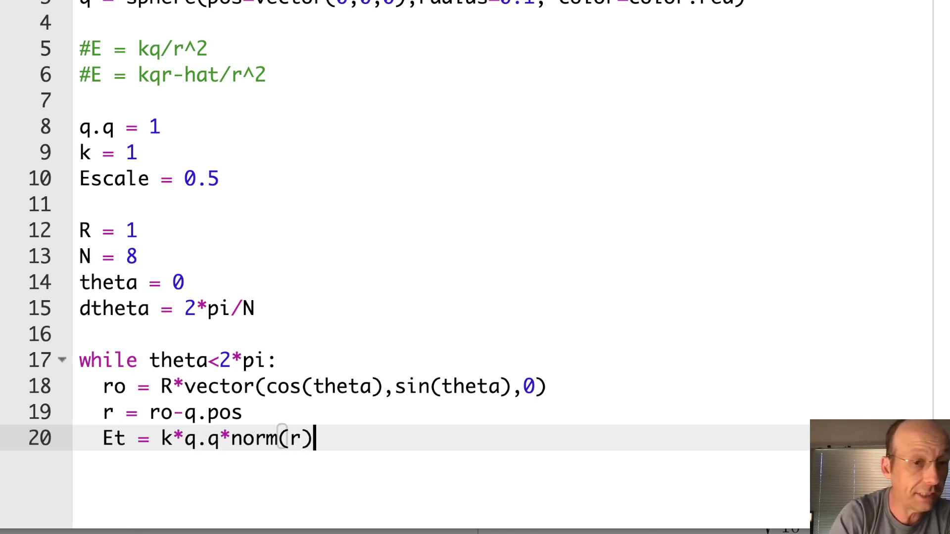
{"action": "type", "text": "/mag(r**2"}
{"action": "key", "text": "Return"}
{"action": "key", "text": "Up"}
{"action": "key", "text": "End"}
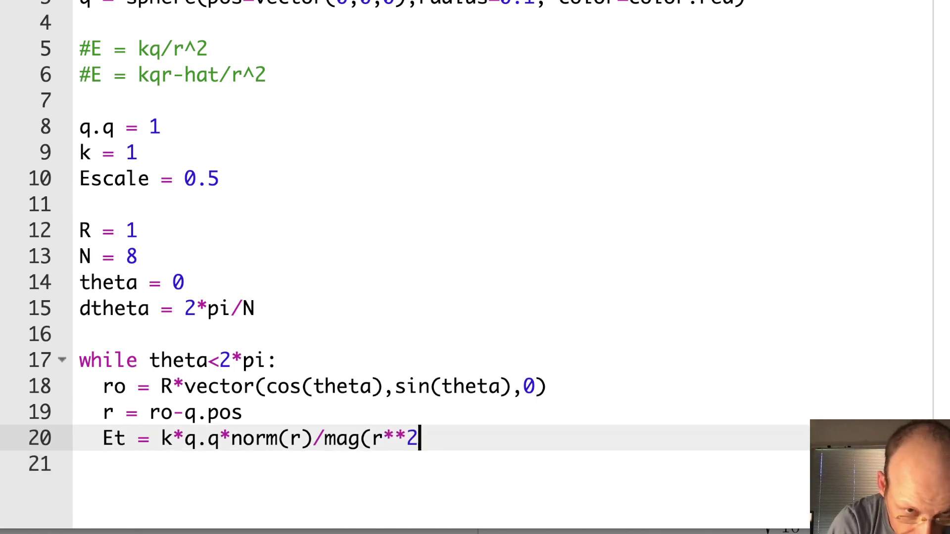
{"action": "type", "text": ")"}
{"action": "key", "text": "Right"}
{"action": "key", "text": "Right"}
{"action": "key", "text": "Right"}
{"action": "key", "text": "Return"}
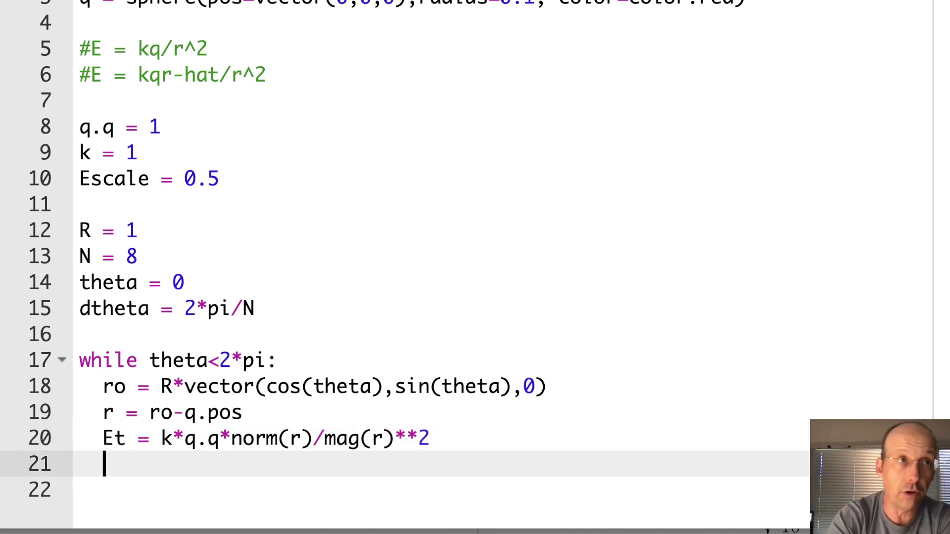
{"action": "type", "text": "arrow(pos-r"}
Draw the arrow at ro with axis=Escale*Et, color=color.yellow, then add theta = theta + dtheta.
{"action": "key", "text": "BackSpace"}
{"action": "key", "text": "BackSpace"}
{"action": "type", "text": "="}
{"action": "key", "text": "BackSpace"}
{"action": "key", "text": "BackSpace"}
{"action": "type", "text": "= ro, axis="}
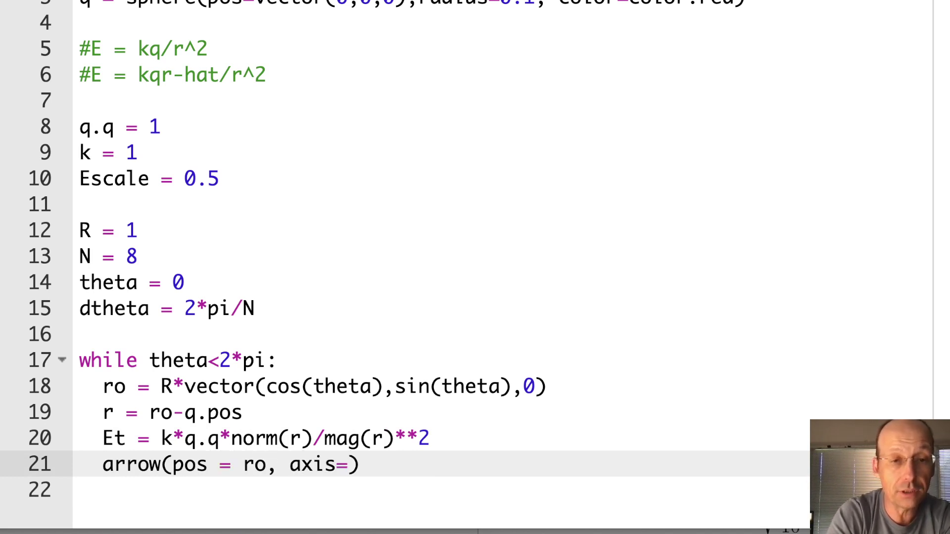
{"action": "type", "text": "Escale*Et, color=color.yellow"}
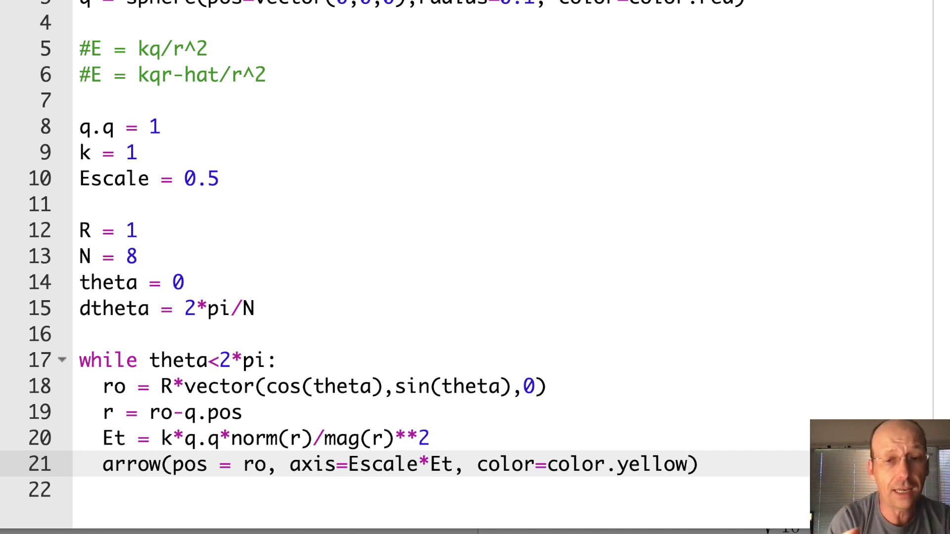
{"action": "key", "text": "Right"}
{"action": "key", "text": "Return"}
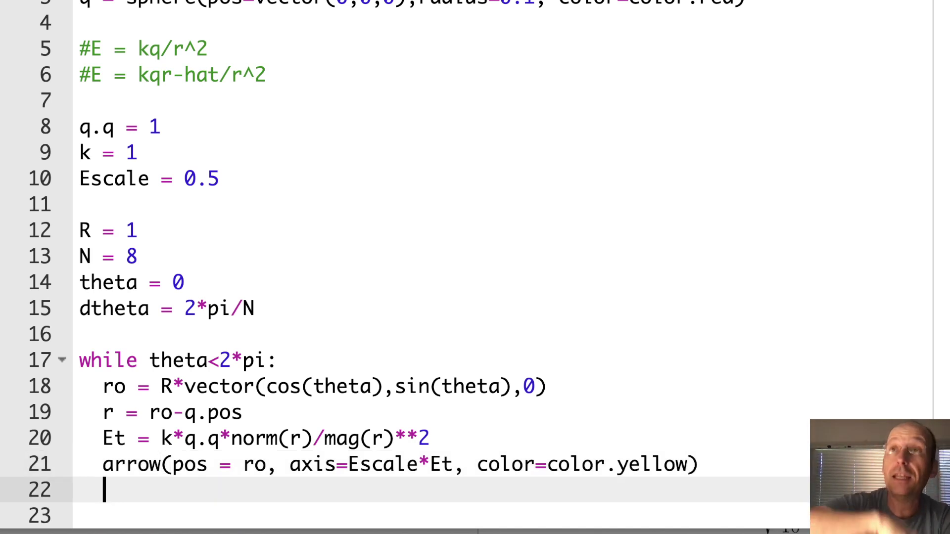
{"action": "type", "text": "theta"}
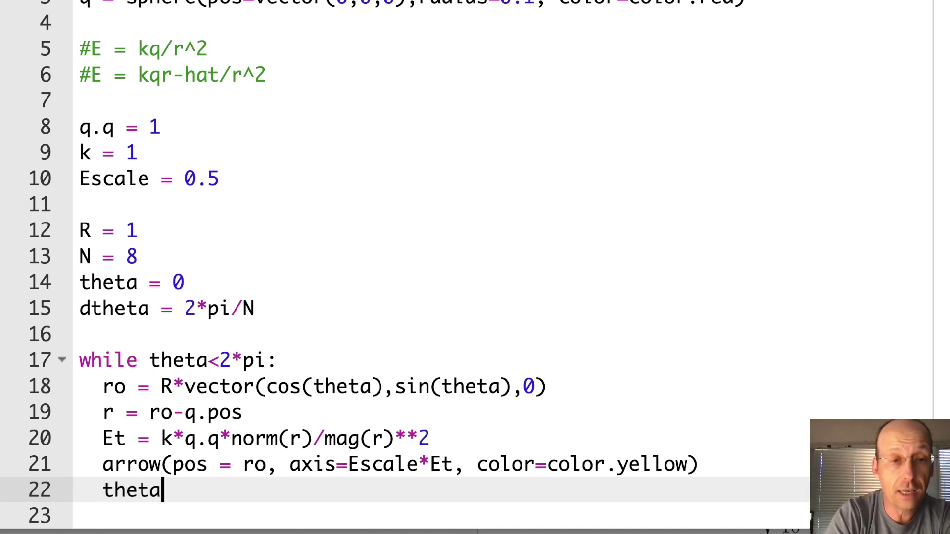
{"action": "type", "text": " = theta +"}
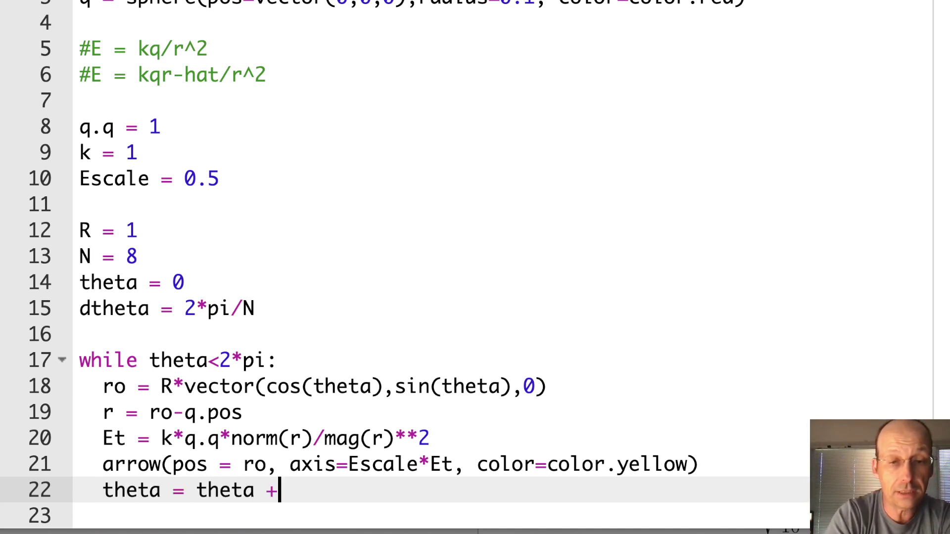
{"action": "type", "text": " dtheta"}
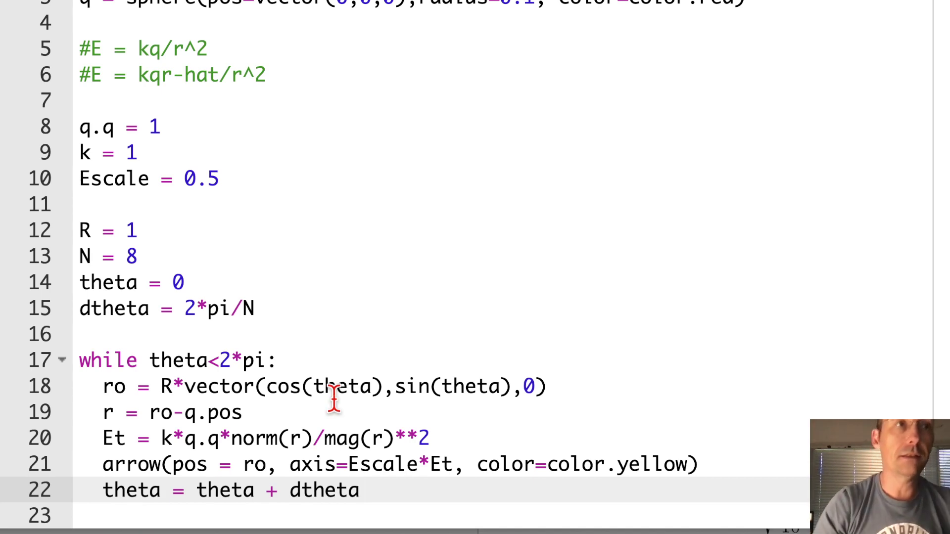
{"action": "scroll", "coordinate": [117, 243], "scroll_direction": "up", "scroll_amount": 4}
{"action": "scroll", "coordinate": [117, 242], "scroll_direction": "up", "scroll_amount": 1}
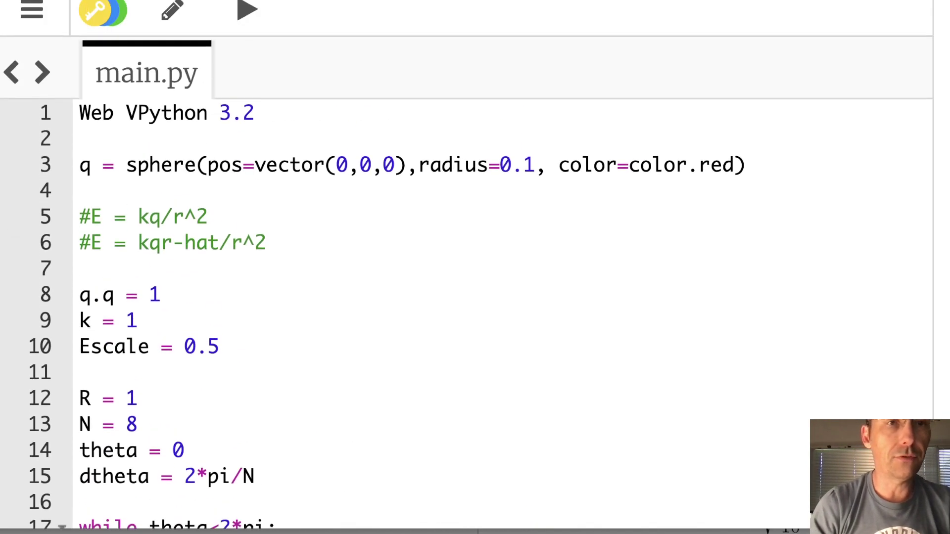
{"action": "scroll", "coordinate": [361, 134], "scroll_direction": "up", "scroll_amount": 3}
{"action": "scroll", "coordinate": [386, 137], "scroll_direction": "up", "scroll_amount": 4}
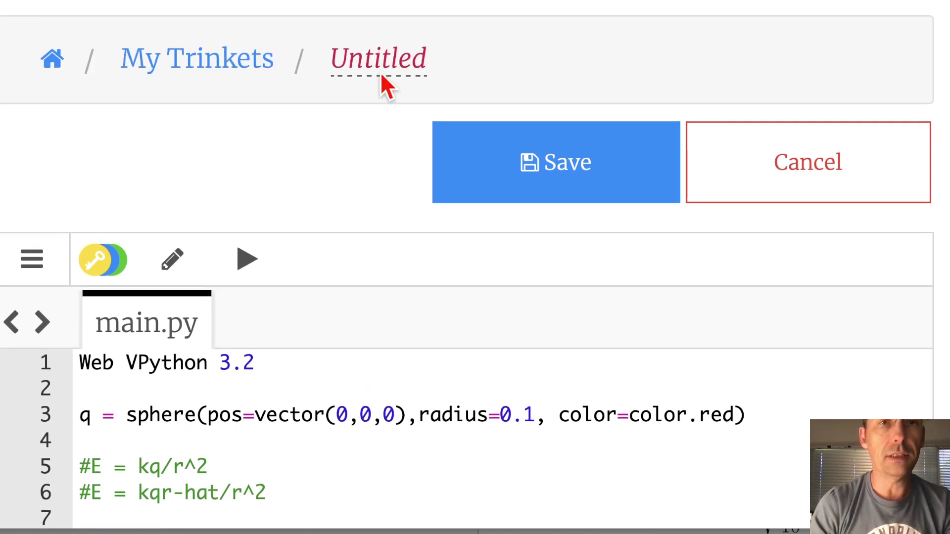
Rename the untitled trinket to 'new electric visual' and save it.
{"action": "left_click", "coordinate": [384, 80]}
{"action": "type", "text": "new "}
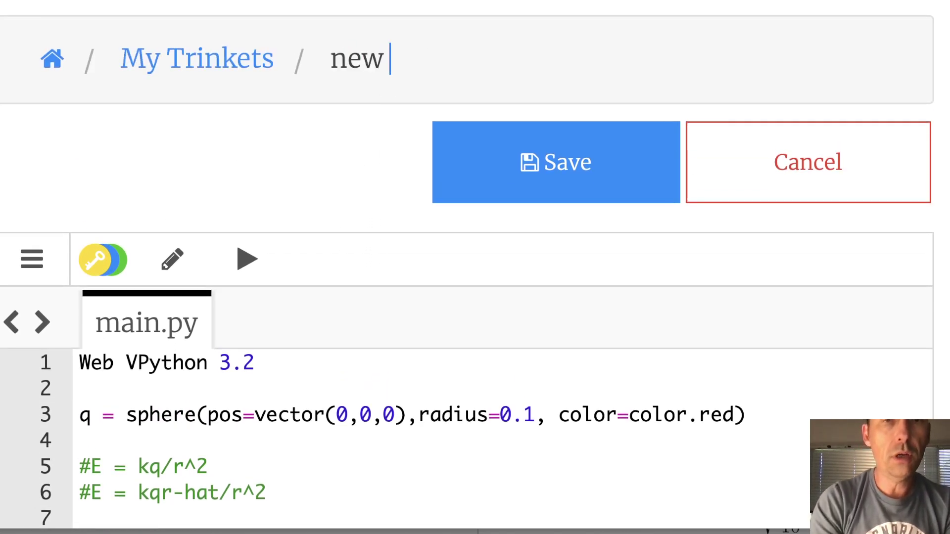
{"action": "type", "text": "electric visual"}
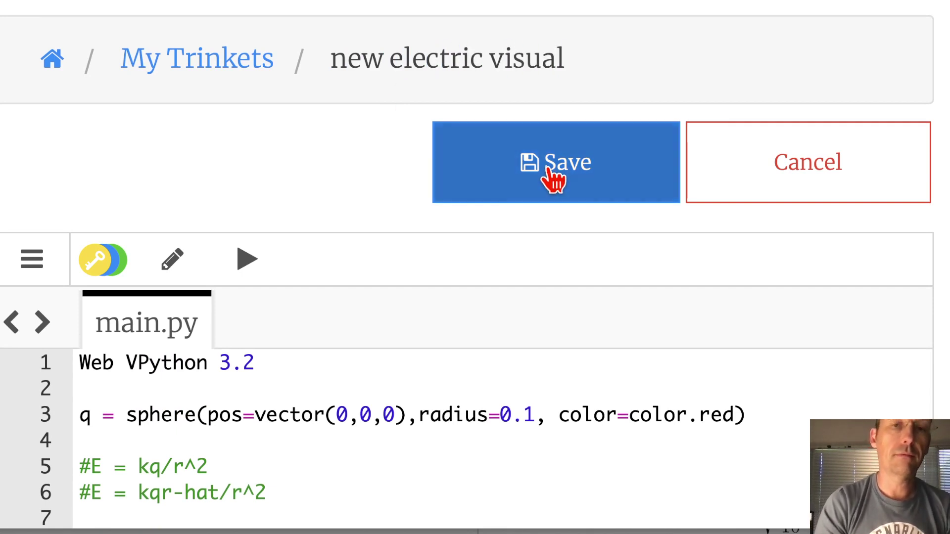
{"action": "left_click", "coordinate": [506, 185]}
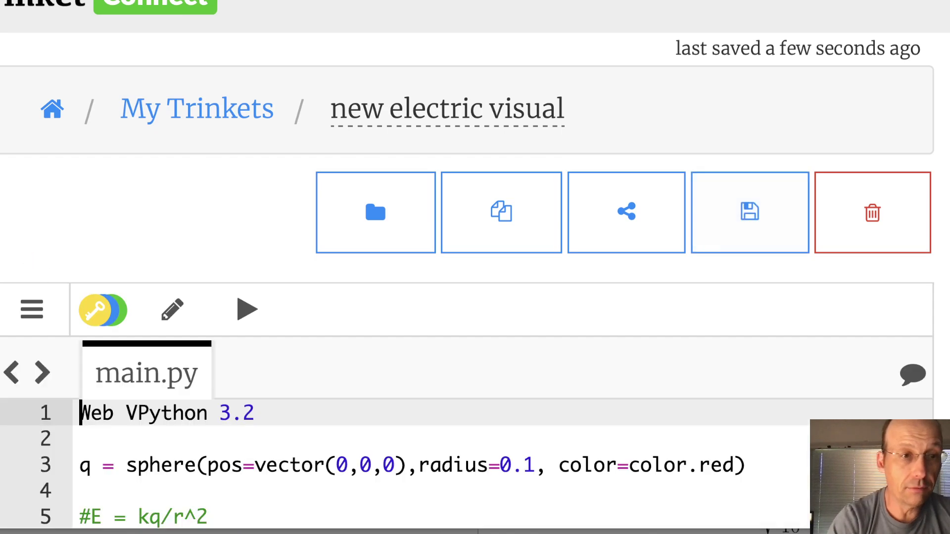
{"action": "scroll", "coordinate": [101, 227], "scroll_direction": "down", "scroll_amount": 3}
{"action": "scroll", "coordinate": [101, 226], "scroll_direction": "down", "scroll_amount": 3}
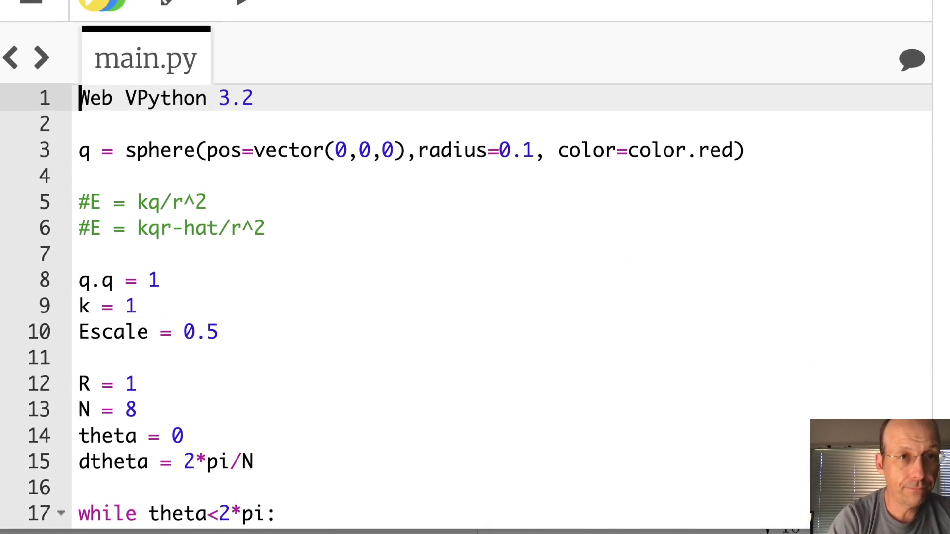
Run the program and rotate the scene showing the red charge with eight yellow arrows.
{"action": "left_click", "coordinate": [247, 8]}
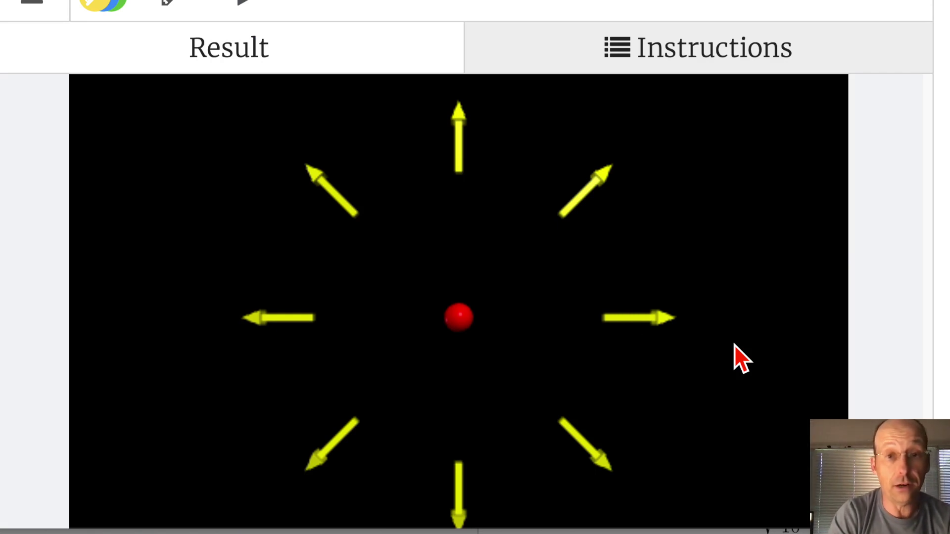
{"action": "mouse_move", "coordinate": [682, 346]}
{"action": "left_mouse_down"}
{"action": "mouse_move", "coordinate": [415, 335]}
{"action": "mouse_move", "coordinate": [692, 330]}
{"action": "mouse_move", "coordinate": [659, 442]}
{"action": "mouse_move", "coordinate": [722, 340]}
{"action": "left_mouse_up"}
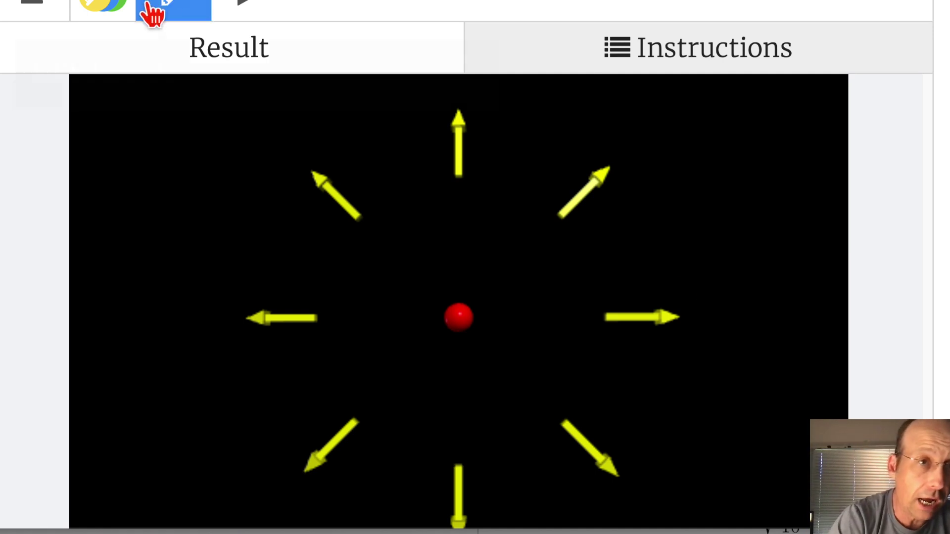
After the first loop, add lines theta = 0 and R = 1.5 outside the loop.
{"action": "left_click", "coordinate": [164, 11]}
{"action": "scroll", "coordinate": [292, 372], "scroll_direction": "down", "scroll_amount": 2}
{"action": "scroll", "coordinate": [293, 367], "scroll_direction": "down", "scroll_amount": 3}
{"action": "scroll", "coordinate": [305, 368], "scroll_direction": "down", "scroll_amount": 3}
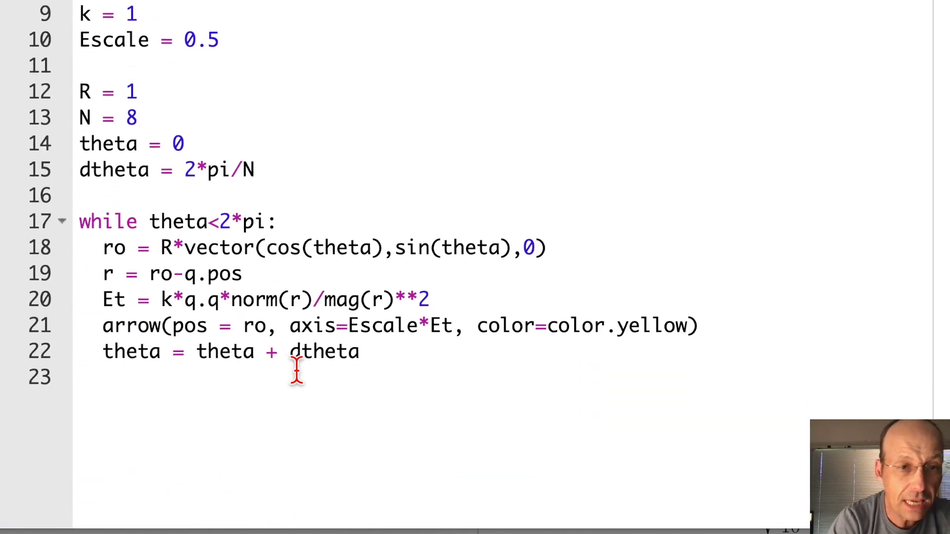
{"action": "left_click", "coordinate": [396, 364]}
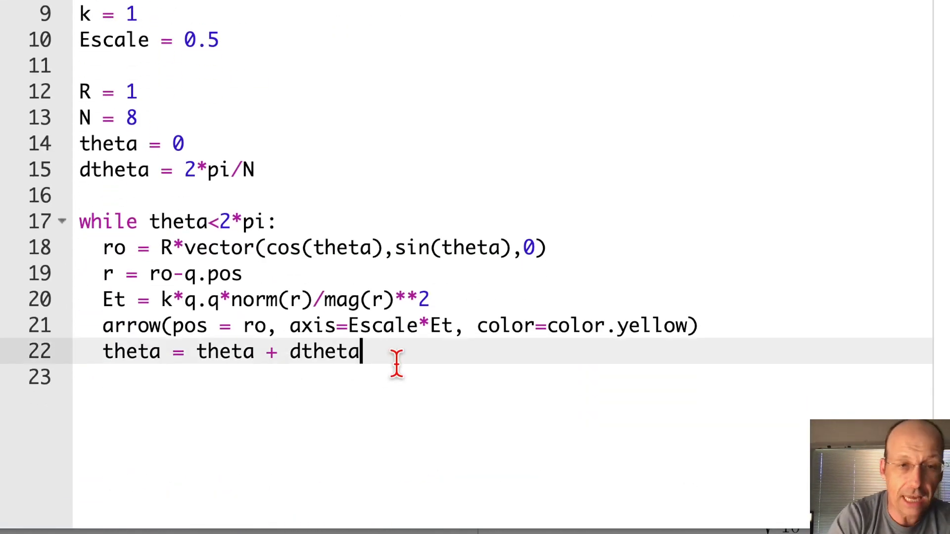
{"action": "key", "text": "Return"}
{"action": "key", "text": "BackSpace"}
{"action": "key", "text": "Return"}
{"action": "type", "text": "theta = "}
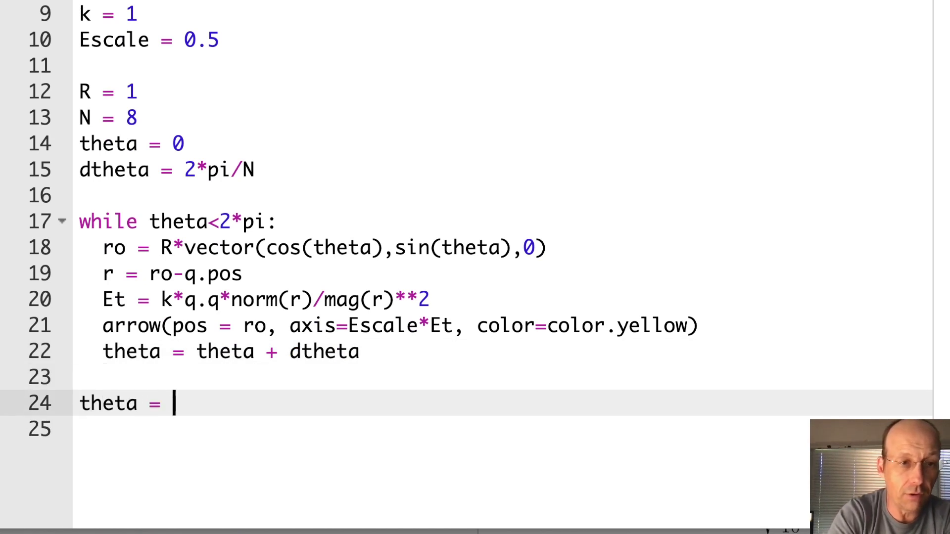
{"action": "type", "text": "0"}
{"action": "key", "text": "Return"}
{"action": "type", "text": "R = 1.5"}
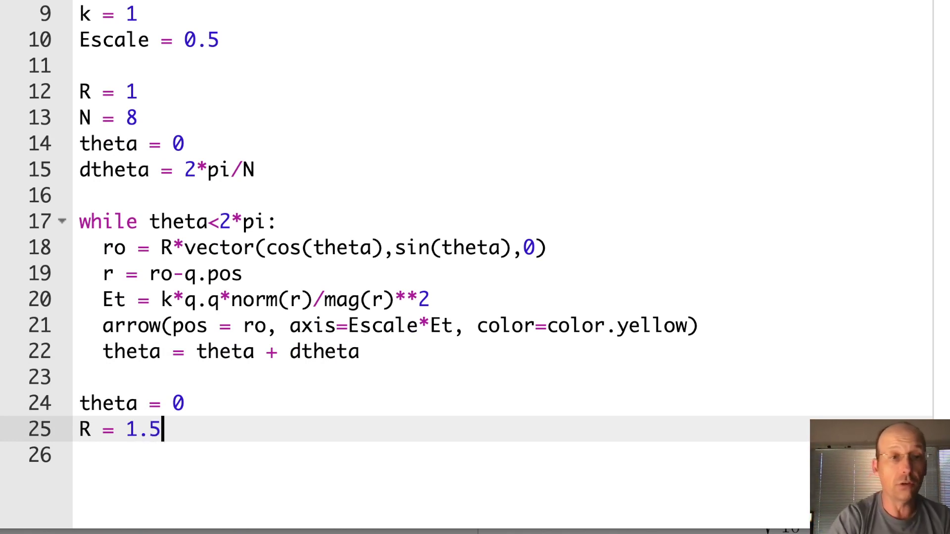
Copy the first loop (lines 17–22), paste it as a second loop below, and run both rings.
{"action": "left_click_drag", "start_coordinate": [377, 357], "coordinate": [58, 226]}
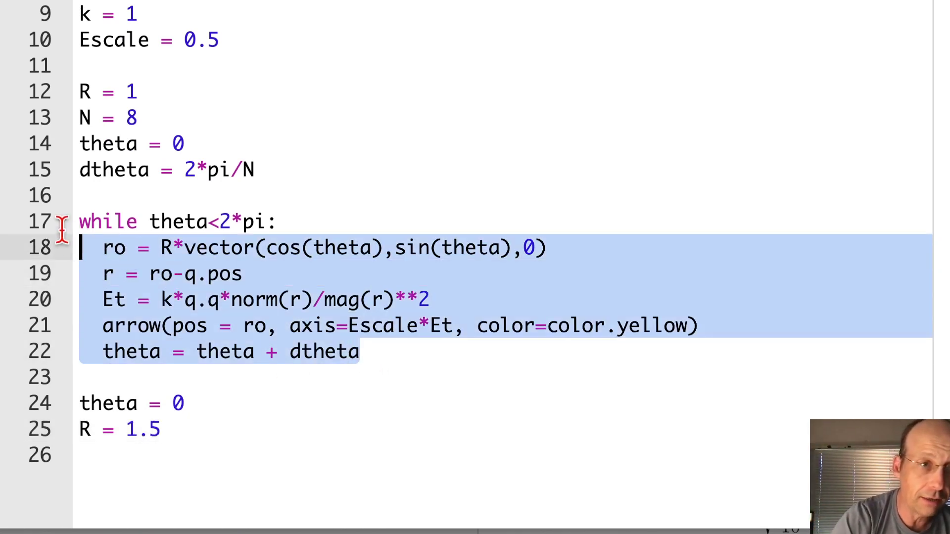
{"action": "left_click", "coordinate": [194, 475]}
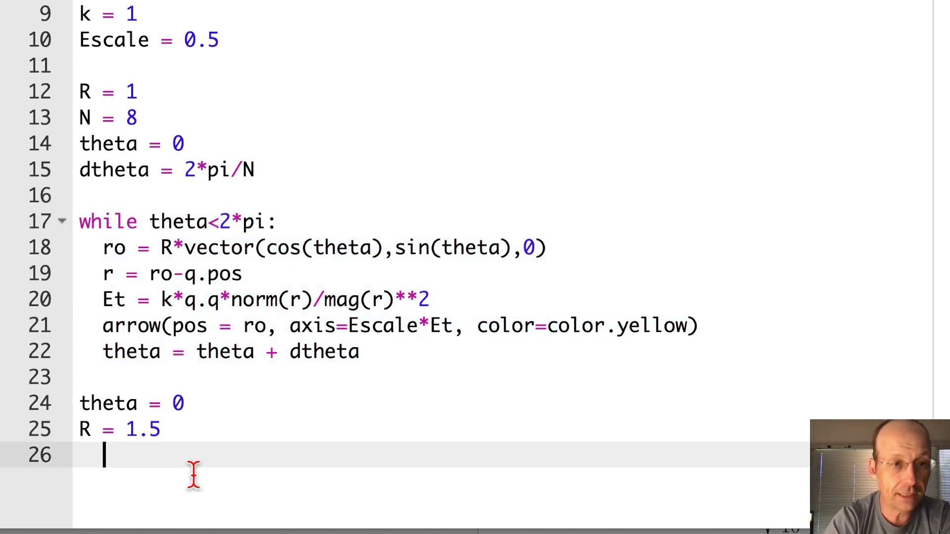
{"action": "key", "text": "Return"}
{"action": "key", "text": "ctrl+v"}
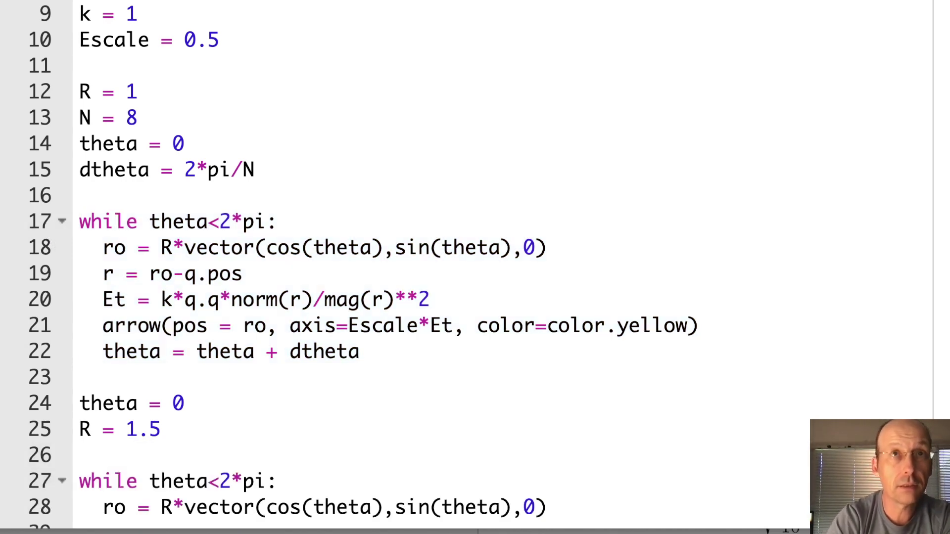
{"action": "scroll", "coordinate": [213, 392], "scroll_direction": "down", "scroll_amount": 5}
{"action": "scroll", "coordinate": [149, 371], "scroll_direction": "down", "scroll_amount": 1}
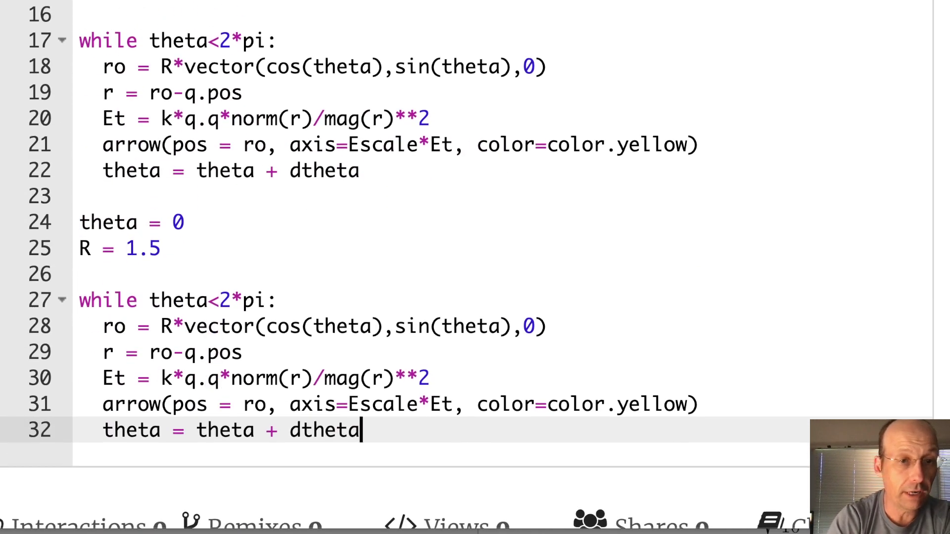
{"action": "scroll", "coordinate": [101, 349], "scroll_direction": "up", "scroll_amount": 10}
{"action": "scroll", "coordinate": [100, 349], "scroll_direction": "up", "scroll_amount": 5}
{"action": "left_click", "coordinate": [249, 41]}
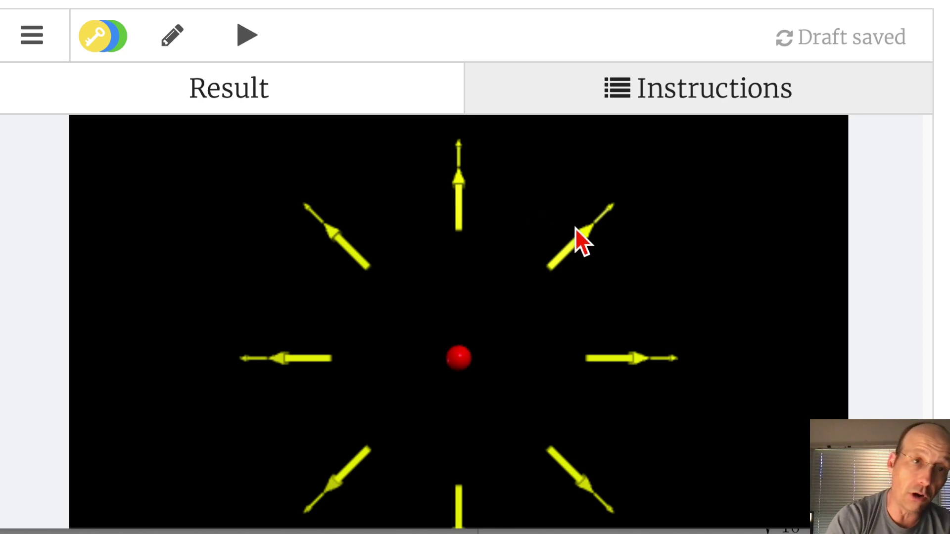
In the second loop use cos(theta+pi/N) and sin(theta+pi/N) for the arrow positions.
{"action": "left_click", "coordinate": [189, 39]}
{"action": "scroll", "coordinate": [332, 323], "scroll_direction": "down", "scroll_amount": 2}
{"action": "scroll", "coordinate": [332, 323], "scroll_direction": "down", "scroll_amount": 3}
{"action": "scroll", "coordinate": [331, 322], "scroll_direction": "down", "scroll_amount": 1}
{"action": "scroll", "coordinate": [332, 334], "scroll_direction": "down", "scroll_amount": 3}
{"action": "scroll", "coordinate": [332, 335], "scroll_direction": "down", "scroll_amount": 2}
{"action": "left_click", "coordinate": [371, 356]}
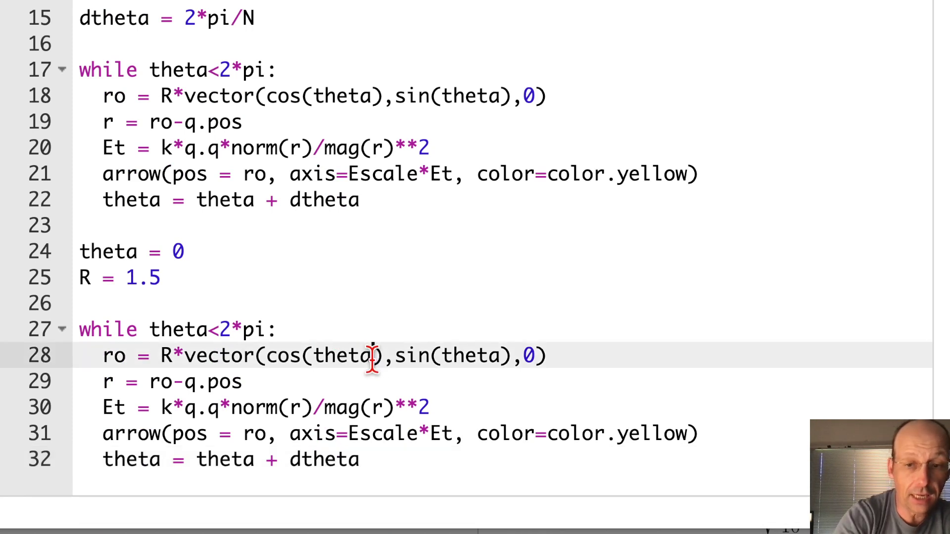
{"action": "type", "text": "+pi"}
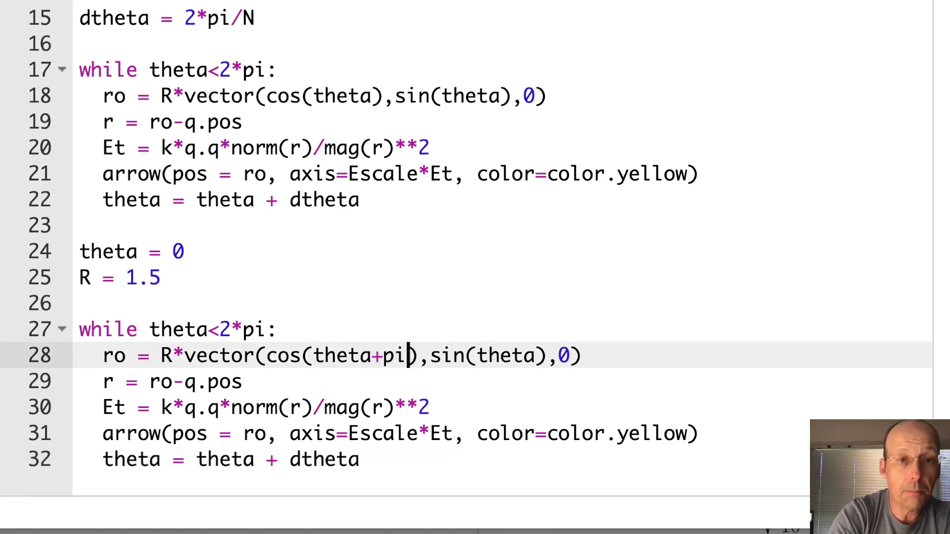
{"action": "type", "text": "/N"}
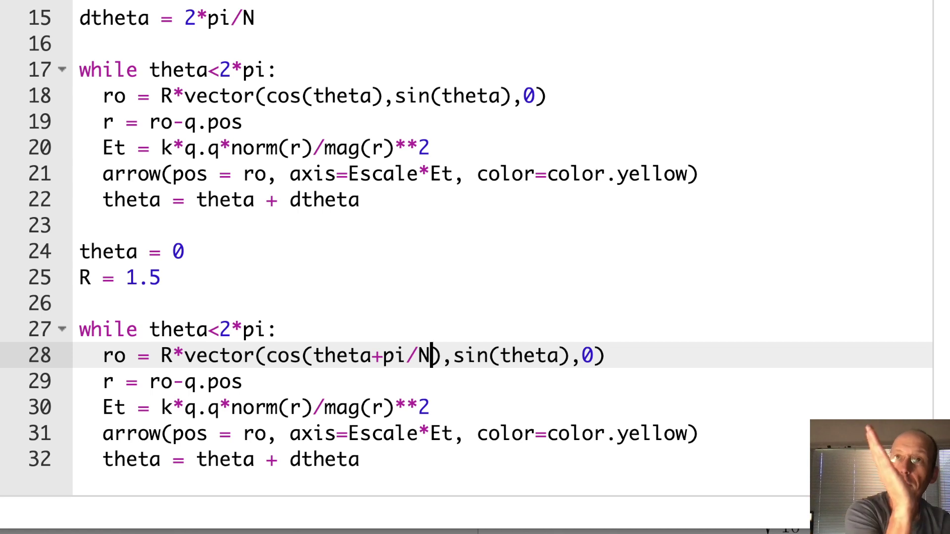
{"action": "left_click", "coordinate": [558, 356]}
{"action": "type", "text": "+pi/N"}
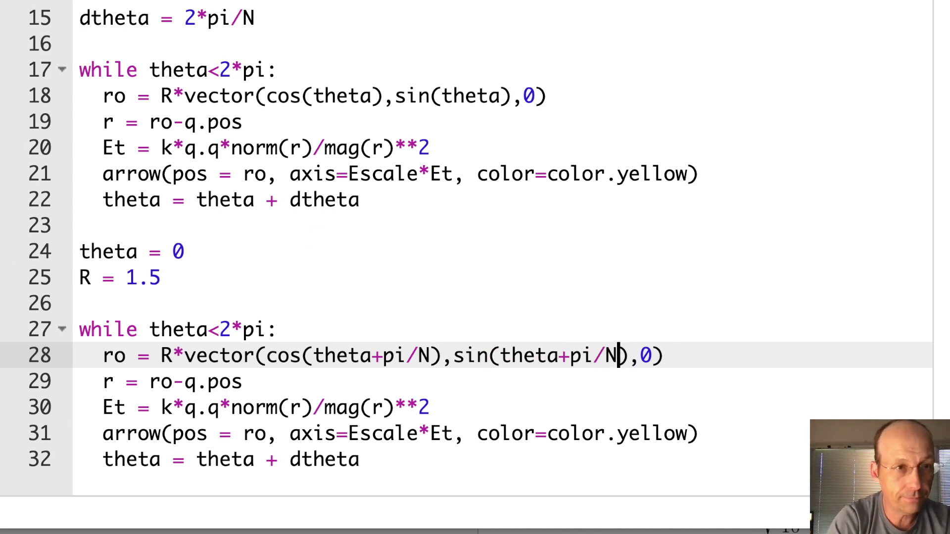
{"action": "scroll", "coordinate": [64, 228], "scroll_direction": "up", "scroll_amount": 3}
{"action": "scroll", "coordinate": [63, 228], "scroll_direction": "up", "scroll_amount": 2}
{"action": "scroll", "coordinate": [63, 228], "scroll_direction": "up", "scroll_amount": 2}
{"action": "scroll", "coordinate": [75, 222], "scroll_direction": "up", "scroll_amount": 3}
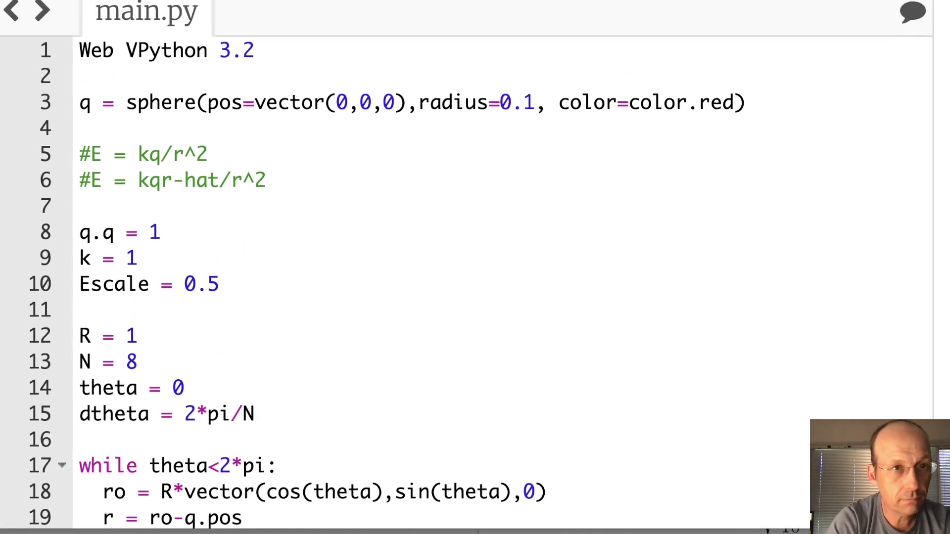
{"action": "left_click", "coordinate": [247, 9]}
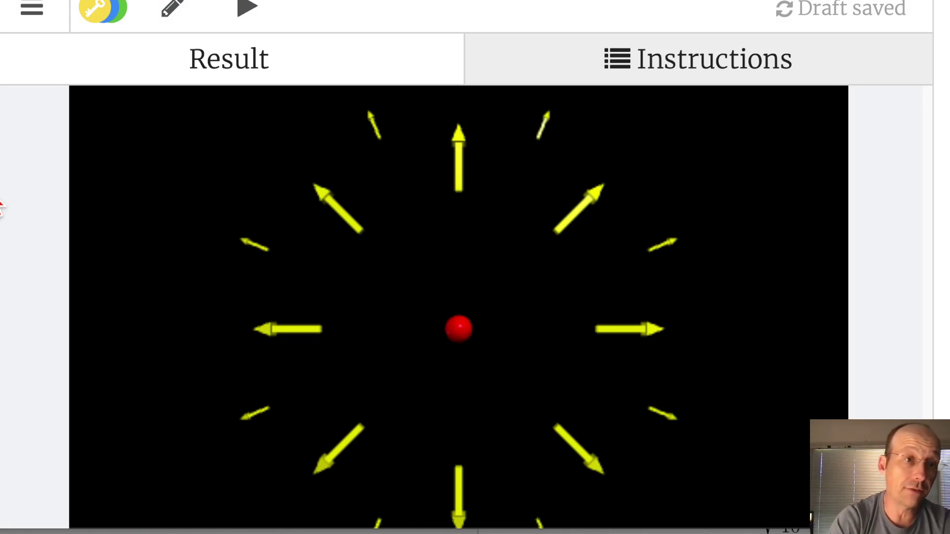
{"action": "scroll", "coordinate": [475, 268], "scroll_direction": "down", "scroll_amount": 2}
{"action": "scroll", "coordinate": [476, 268], "scroll_direction": "down", "scroll_amount": 1}
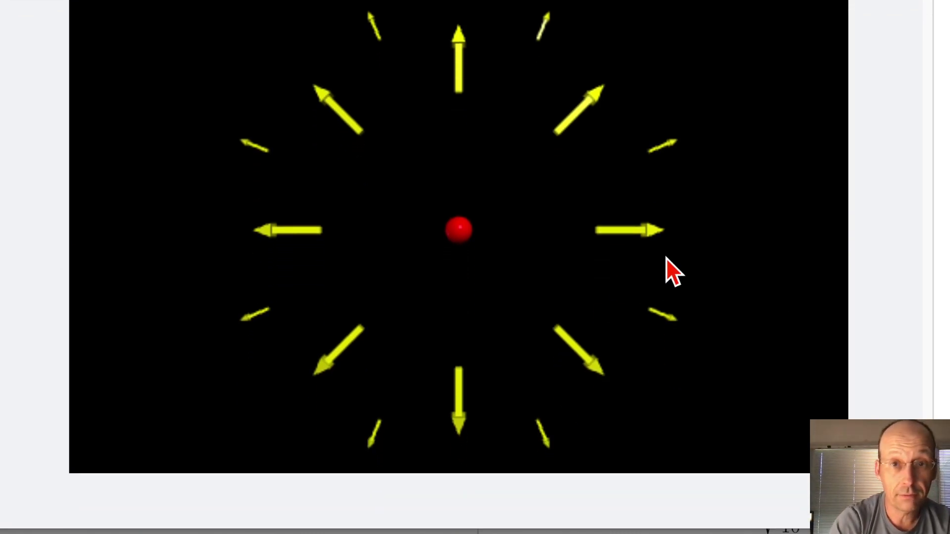
{"action": "mouse_move", "coordinate": [666, 257]}
{"action": "left_mouse_down"}
{"action": "mouse_move", "coordinate": [443, 270]}
{"action": "mouse_move", "coordinate": [631, 277]}
{"action": "left_mouse_up"}
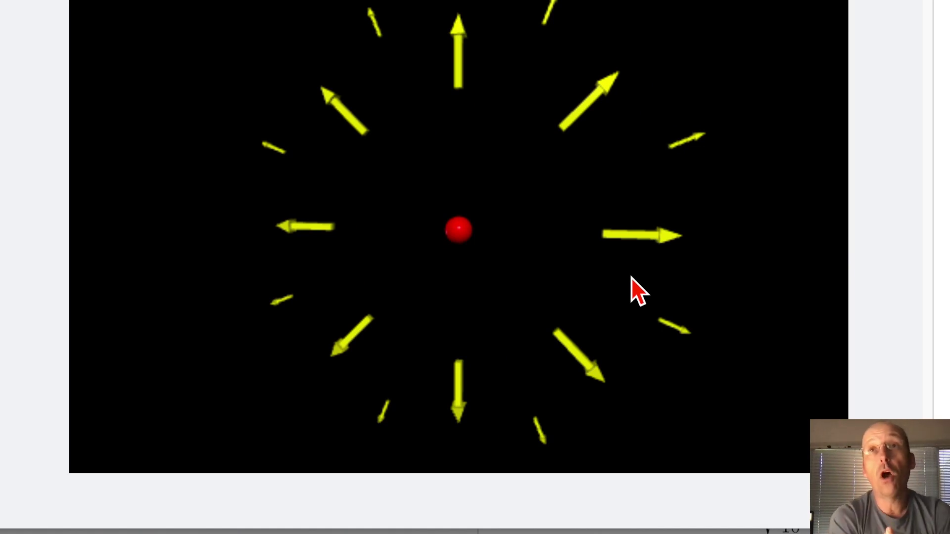
{"action": "mouse_move", "coordinate": [631, 277]}
{"action": "left_mouse_down"}
{"action": "mouse_move", "coordinate": [588, 284]}
{"action": "mouse_move", "coordinate": [640, 285]}
{"action": "mouse_move", "coordinate": [670, 264]}
{"action": "left_mouse_up"}
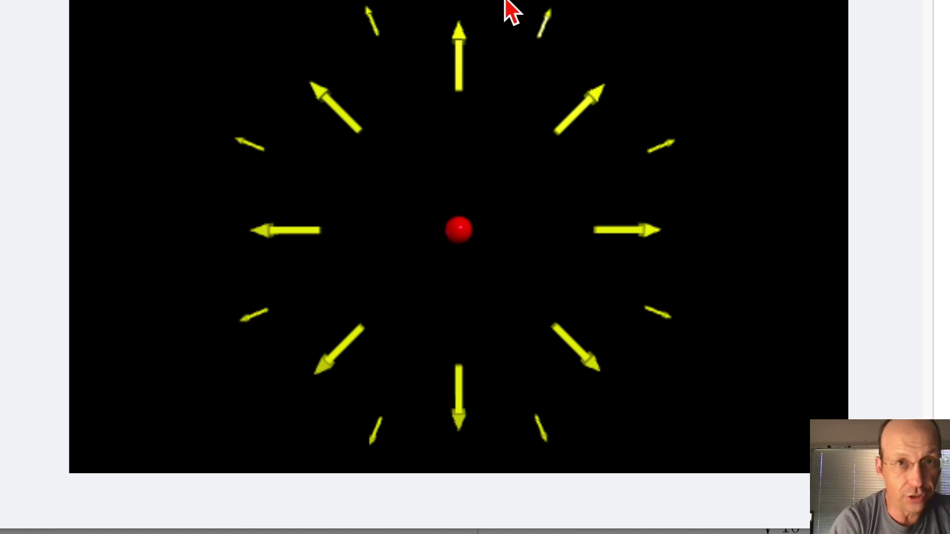
{"action": "scroll", "coordinate": [513, 11], "scroll_direction": "up", "scroll_amount": 2}
{"action": "scroll", "coordinate": [513, 11], "scroll_direction": "up", "scroll_amount": 1}
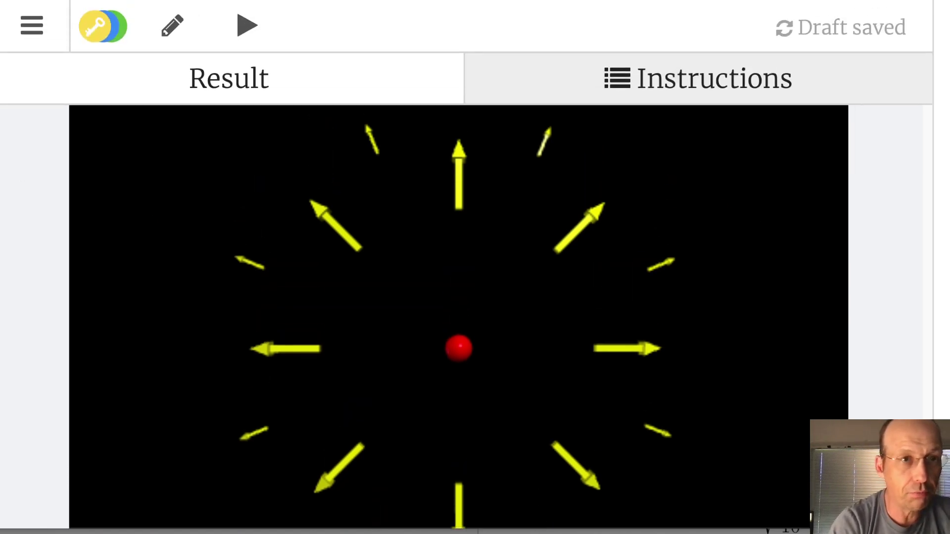
Add shaftwidth=0.001 to both arrow() calls on lines 21 and 31 and run to test.
{"action": "left_click", "coordinate": [172, 41]}
{"action": "scroll", "coordinate": [426, 279], "scroll_direction": "down", "scroll_amount": 3}
{"action": "scroll", "coordinate": [427, 280], "scroll_direction": "down", "scroll_amount": 2}
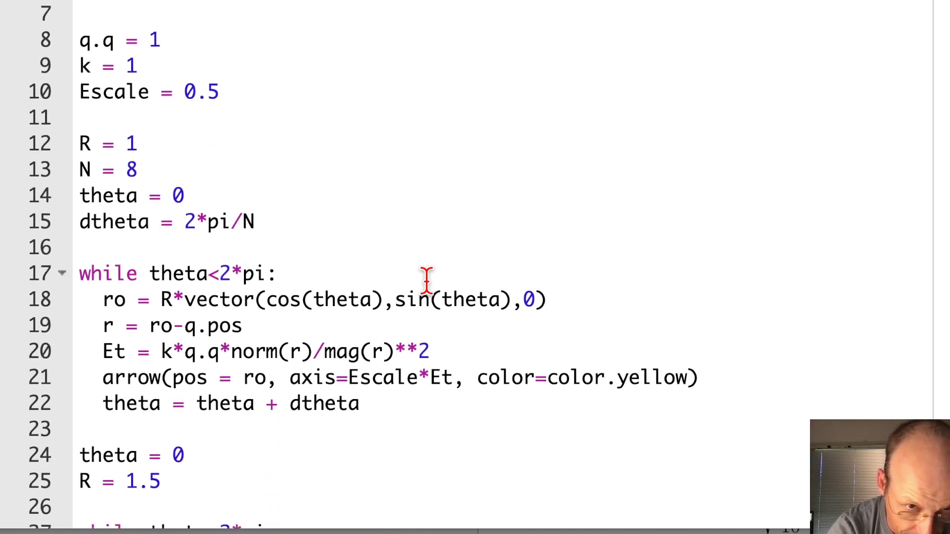
{"action": "scroll", "coordinate": [426, 280], "scroll_direction": "down", "scroll_amount": 1}
{"action": "left_click", "coordinate": [689, 299]}
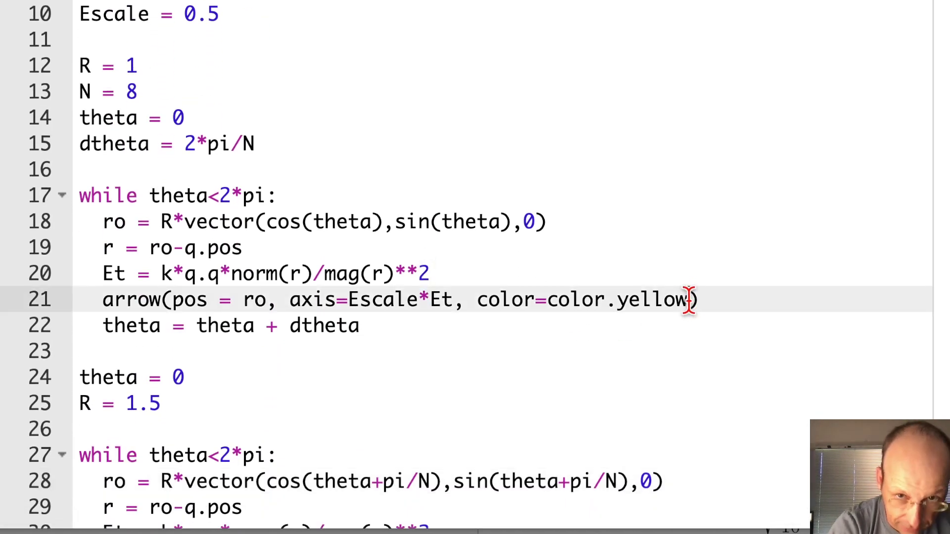
{"action": "type", "text": ", shaftwidth=0.001"}
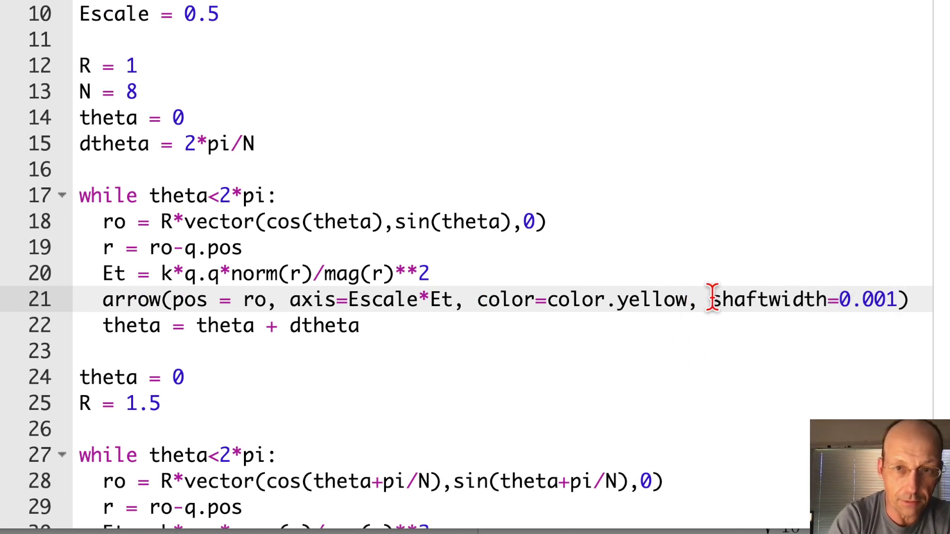
{"action": "left_click", "coordinate": [714, 300], "text": "shift"}
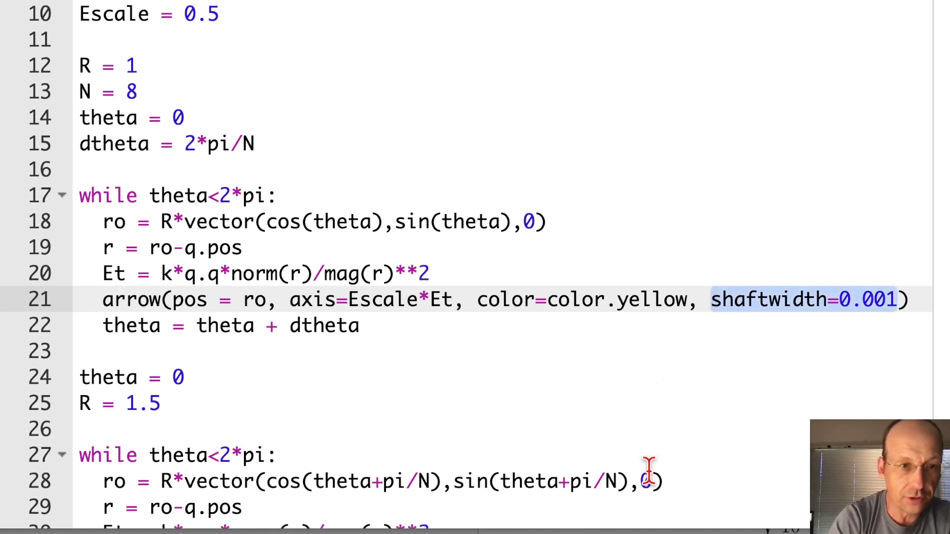
{"action": "scroll", "coordinate": [647, 464], "scroll_direction": "down", "scroll_amount": 4}
{"action": "left_click", "coordinate": [689, 457]}
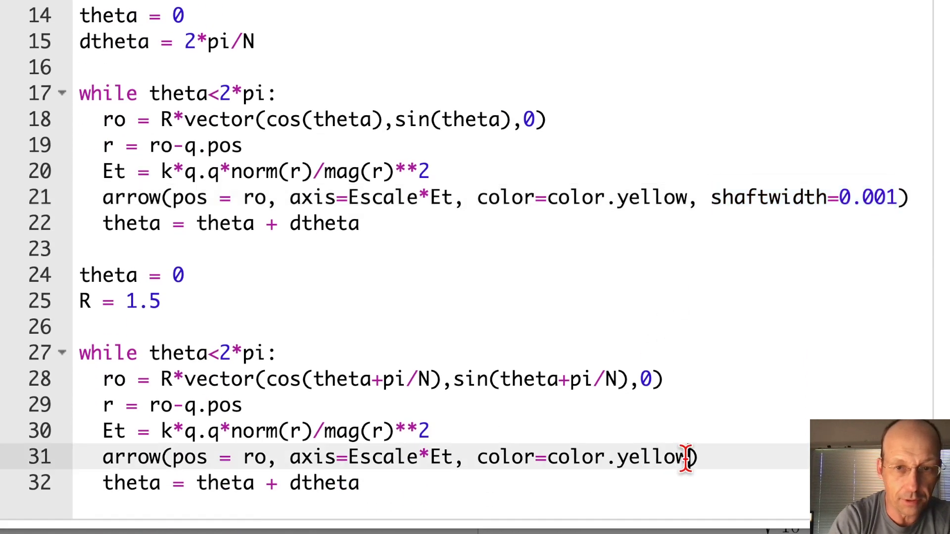
{"action": "type", "text": ","}
{"action": "key", "text": "ctrl+v"}
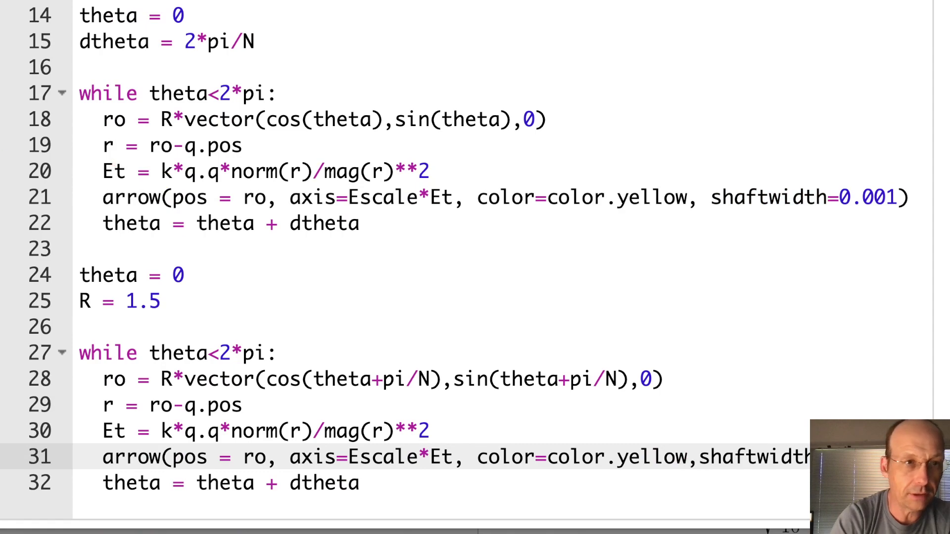
{"action": "scroll", "coordinate": [475, 267], "scroll_direction": "up", "scroll_amount": 10}
{"action": "left_click", "coordinate": [250, 7]}
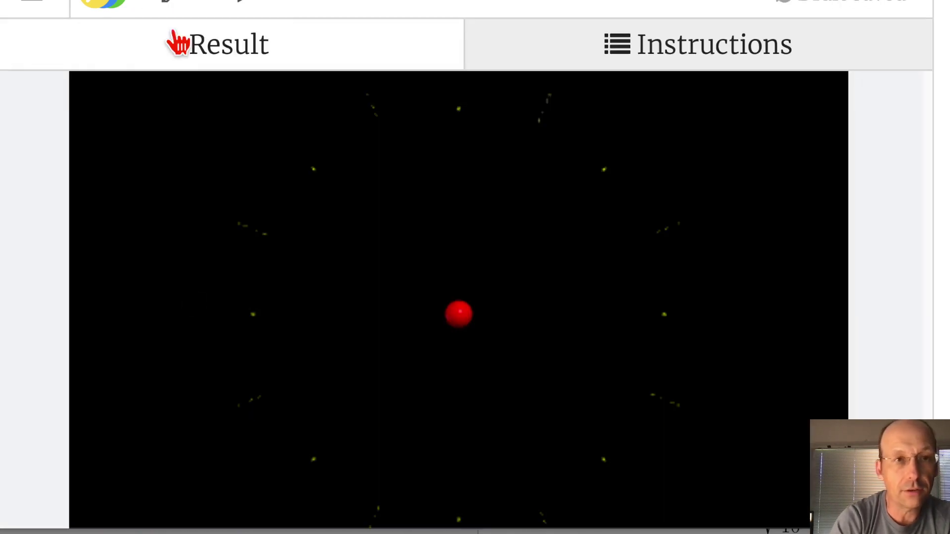
Change both shaftwidth values to 0.01 and run again.
{"action": "left_click", "coordinate": [171, 9]}
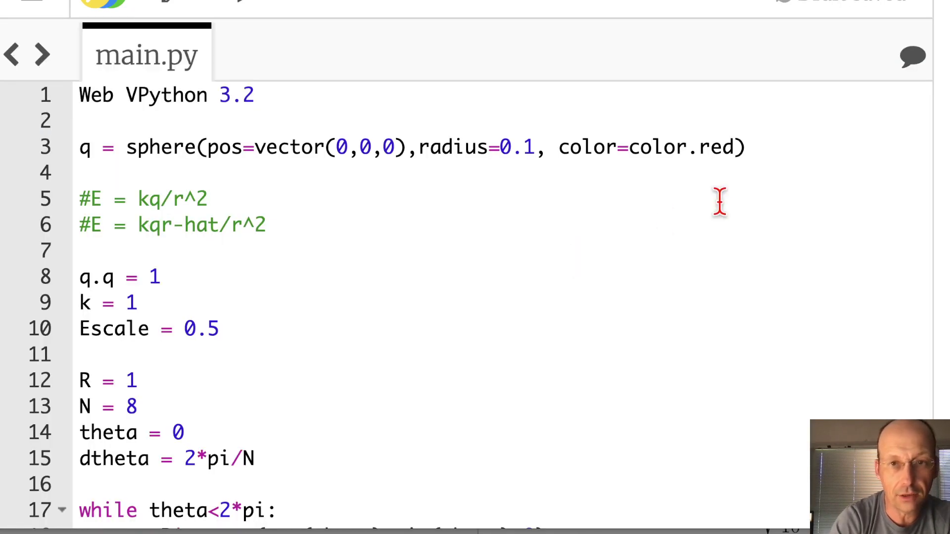
{"action": "scroll", "coordinate": [721, 208], "scroll_direction": "down", "scroll_amount": 4}
{"action": "left_click", "coordinate": [896, 238]}
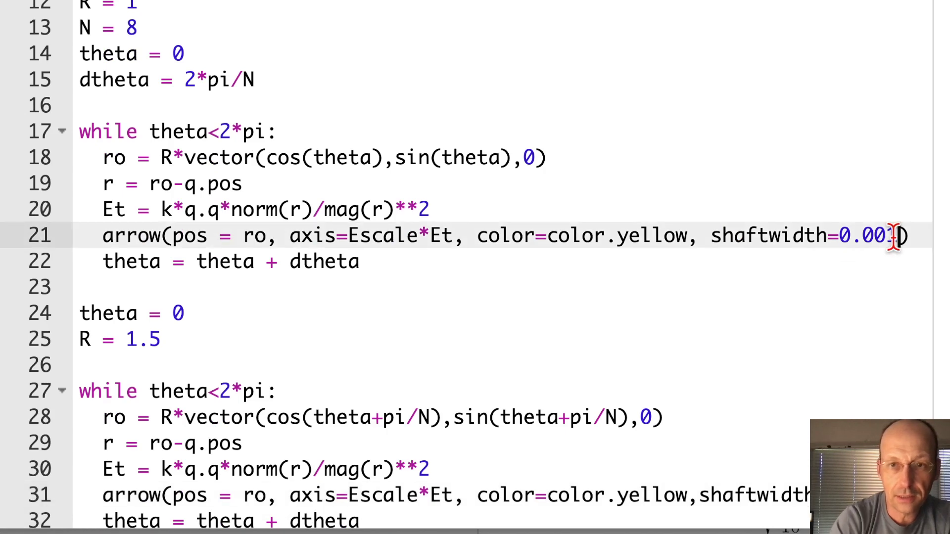
{"action": "key", "text": "BackSpace"}
{"action": "key", "text": "BackSpace"}
{"action": "type", "text": "1"}
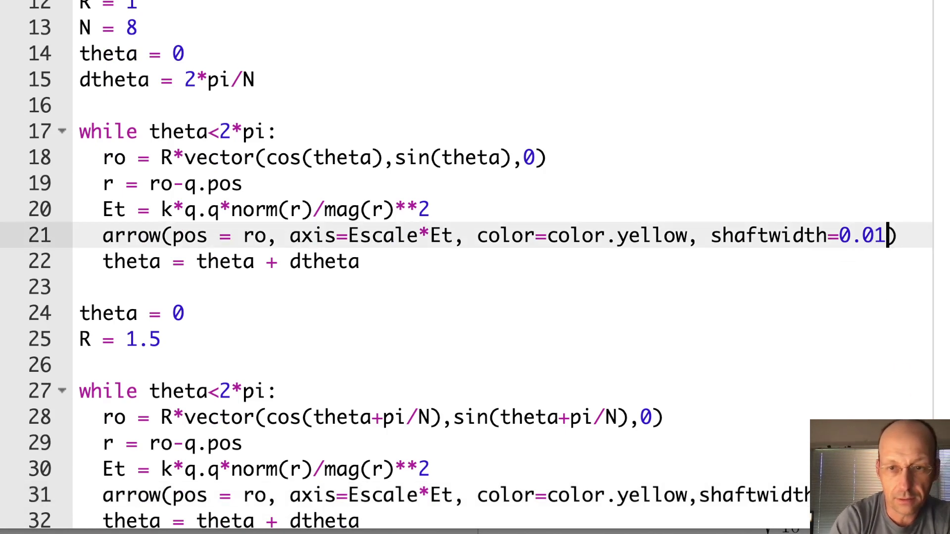
{"action": "left_click", "coordinate": [891, 496]}
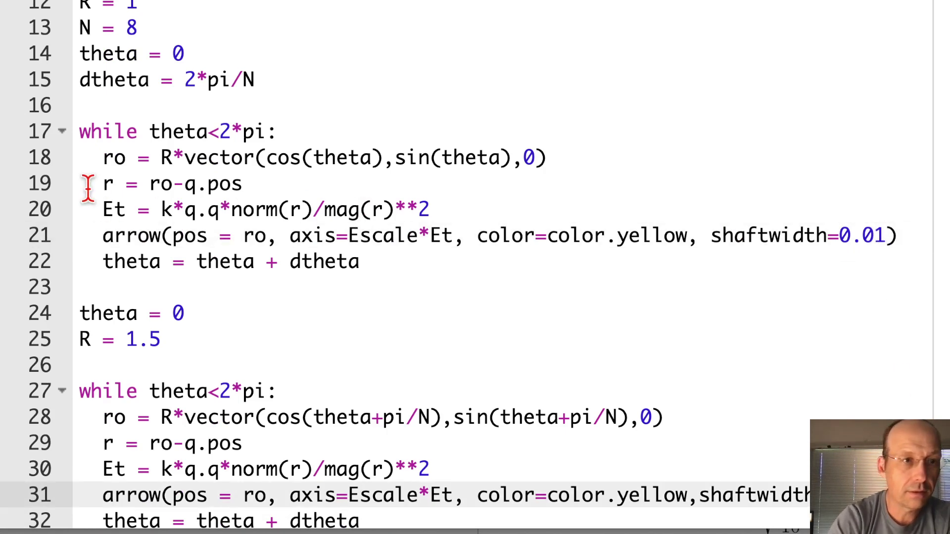
{"action": "scroll", "coordinate": [475, 267], "scroll_direction": "up", "scroll_amount": 2}
{"action": "scroll", "coordinate": [475, 268], "scroll_direction": "up", "scroll_amount": 3}
{"action": "scroll", "coordinate": [475, 268], "scroll_direction": "up", "scroll_amount": 3}
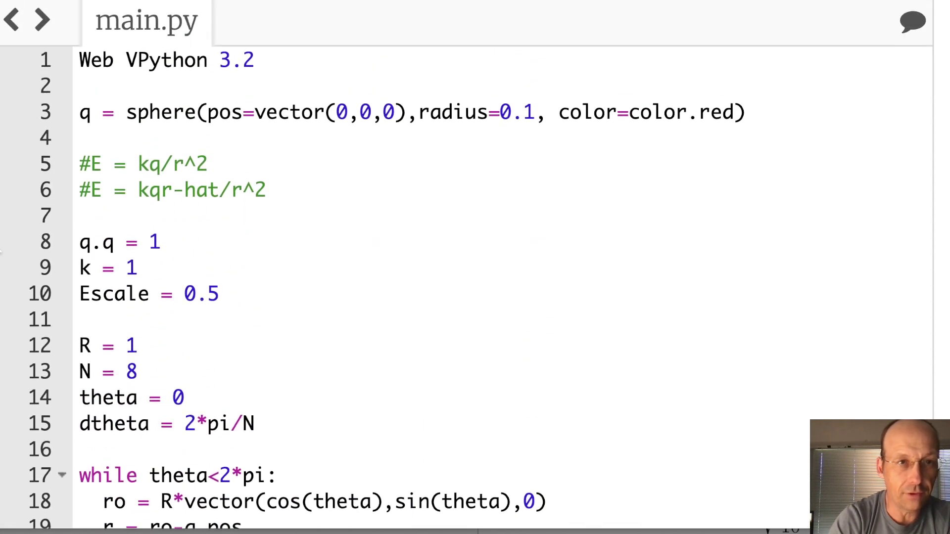
{"action": "left_click", "coordinate": [275, 6]}
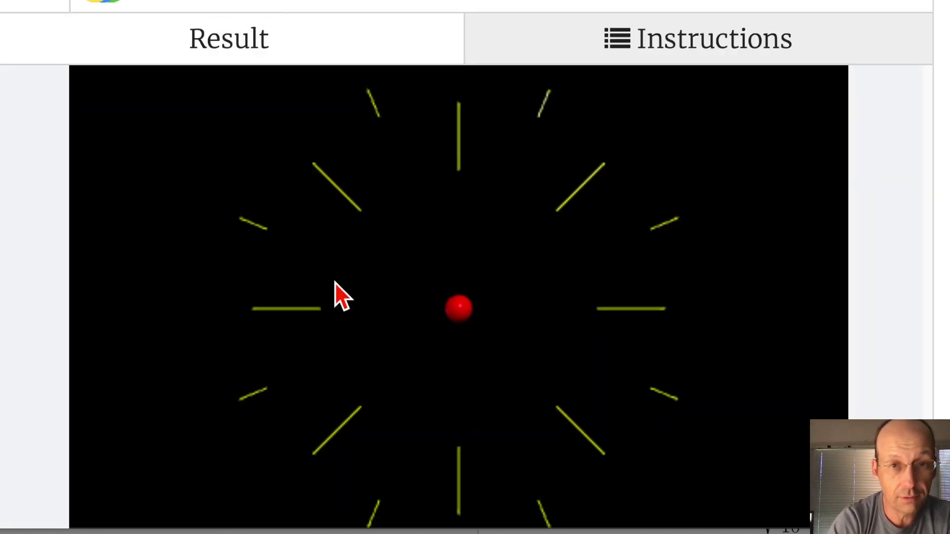
Change both shaftwidth values to 0.1 and run to see thicker arrows.
{"action": "left_click", "coordinate": [185, 7]}
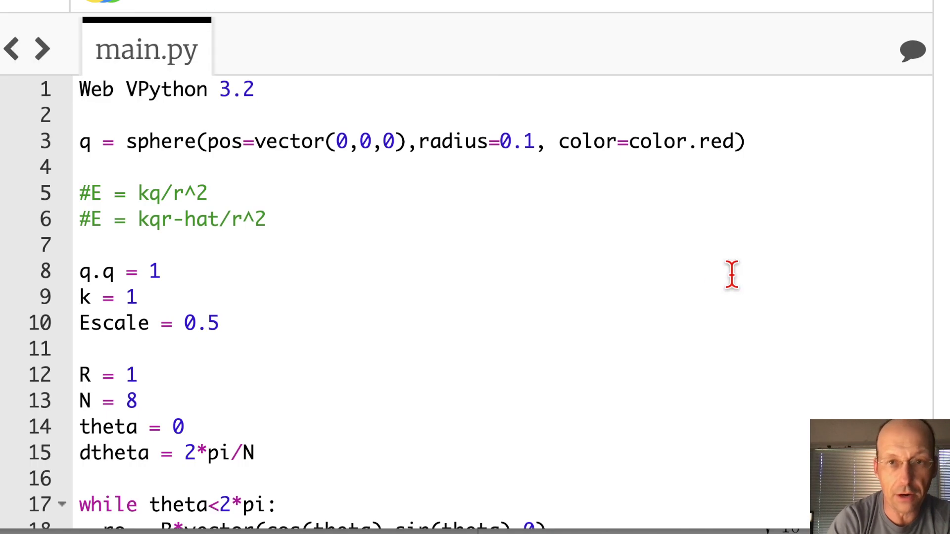
{"action": "scroll", "coordinate": [733, 276], "scroll_direction": "down", "scroll_amount": 3}
{"action": "left_click", "coordinate": [879, 315]}
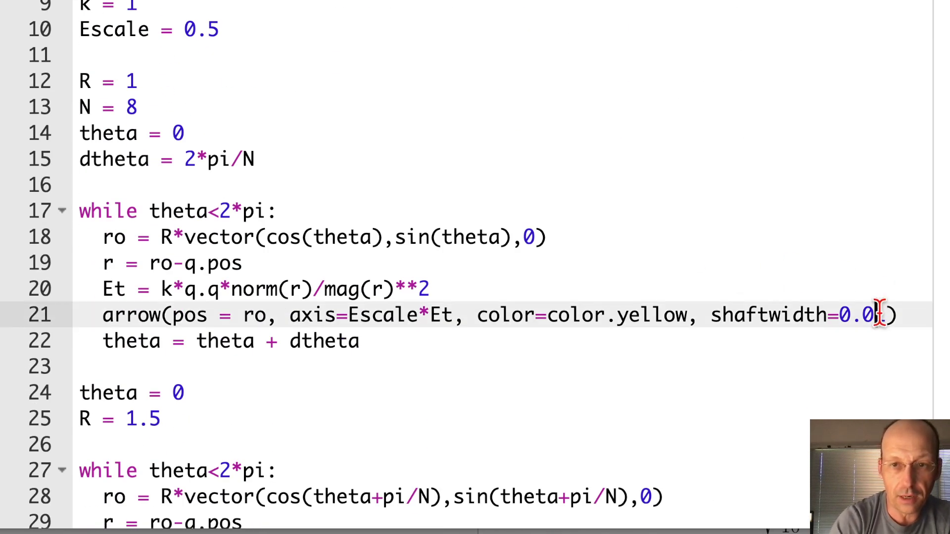
{"action": "scroll", "coordinate": [854, 301], "scroll_direction": "down", "scroll_amount": 5}
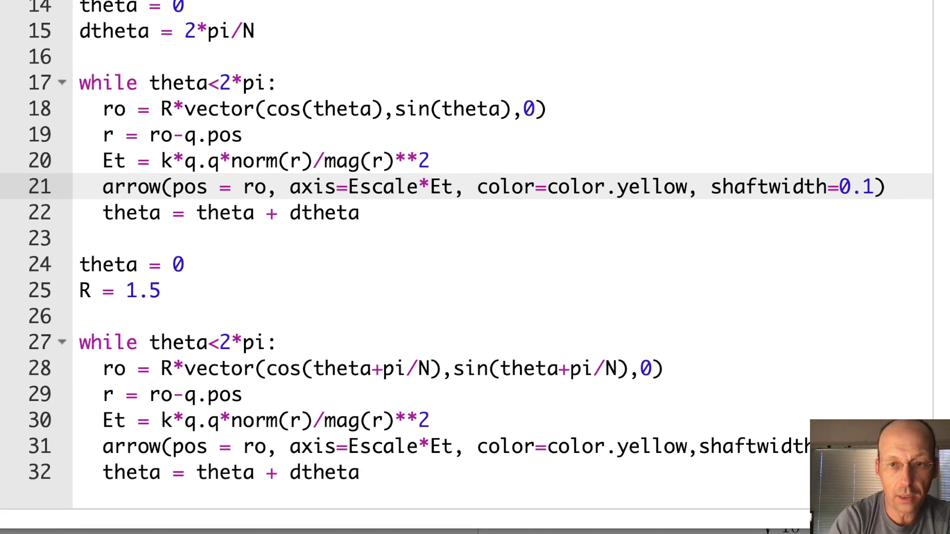
{"action": "key", "text": "ctrl+End"}
{"action": "key", "text": "Up"}
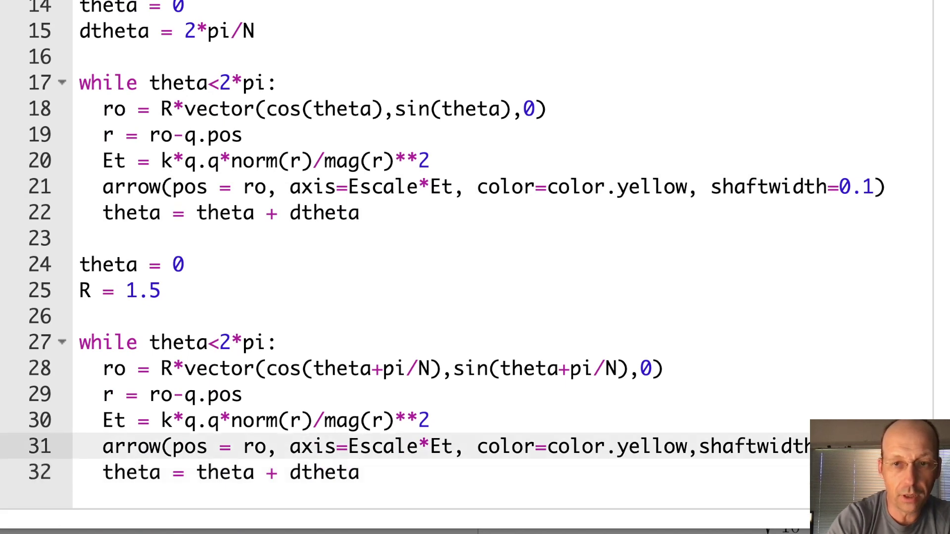
{"action": "scroll", "coordinate": [15, 338], "scroll_direction": "up", "scroll_amount": 2}
{"action": "scroll", "coordinate": [14, 338], "scroll_direction": "up", "scroll_amount": 5}
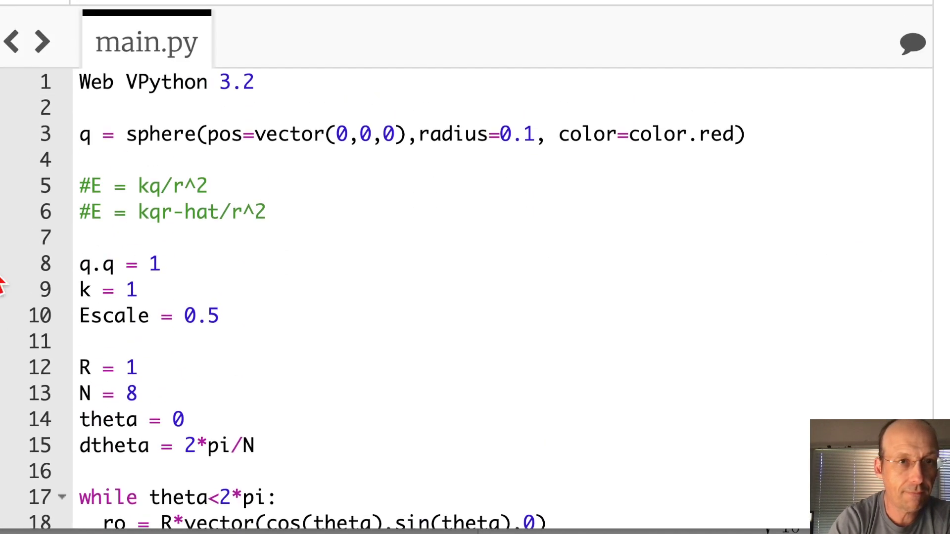
{"action": "left_click", "coordinate": [262, 9]}
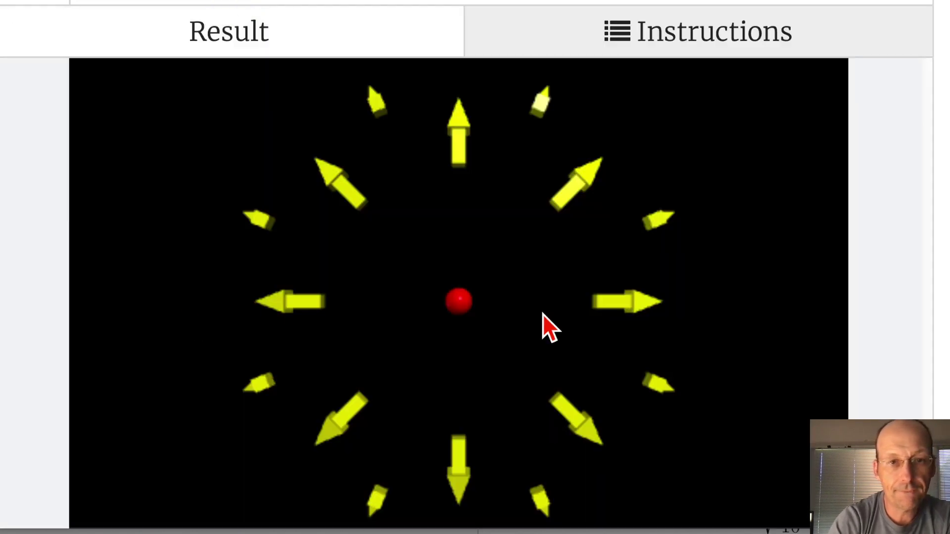
Set the inner ring's shaftwidth to 0.05 and adjust the outer ring's value.
{"action": "left_click", "coordinate": [201, 6]}
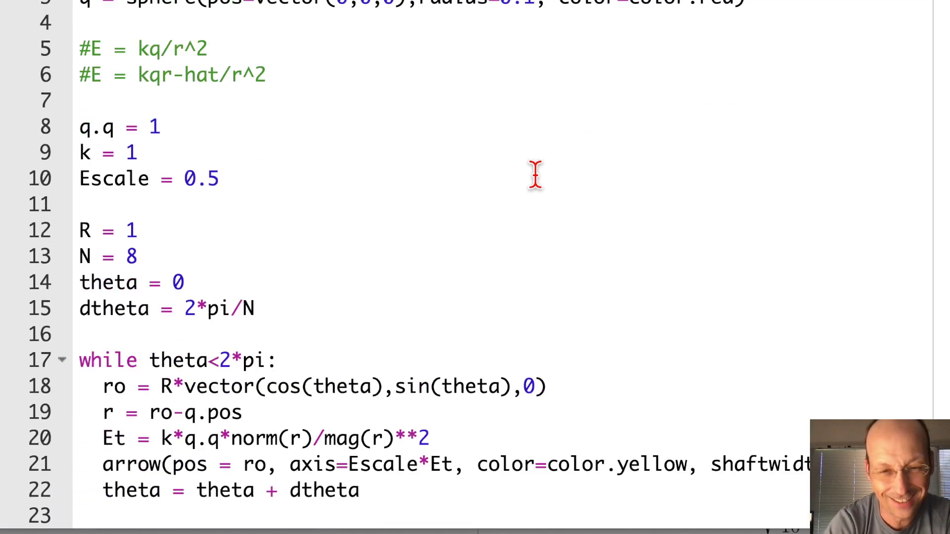
{"action": "scroll", "coordinate": [535, 175], "scroll_direction": "down", "scroll_amount": 3}
{"action": "left_click", "coordinate": [874, 285]}
{"action": "key", "text": "BackSpace"}
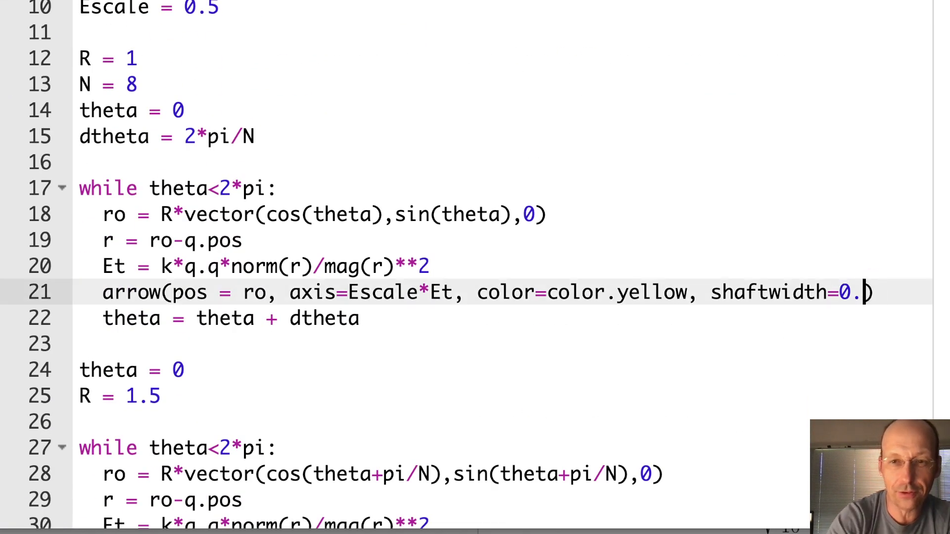
{"action": "type", "text": "05"}
{"action": "scroll", "coordinate": [827, 349], "scroll_direction": "down", "scroll_amount": 3}
{"action": "left_click", "coordinate": [859, 409]}
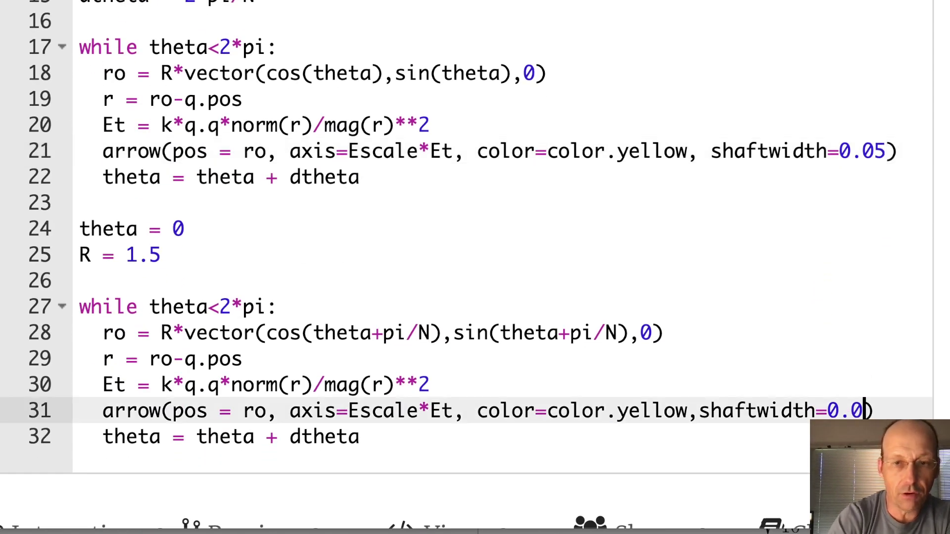
{"action": "scroll", "coordinate": [476, 267], "scroll_direction": "up", "scroll_amount": 10}
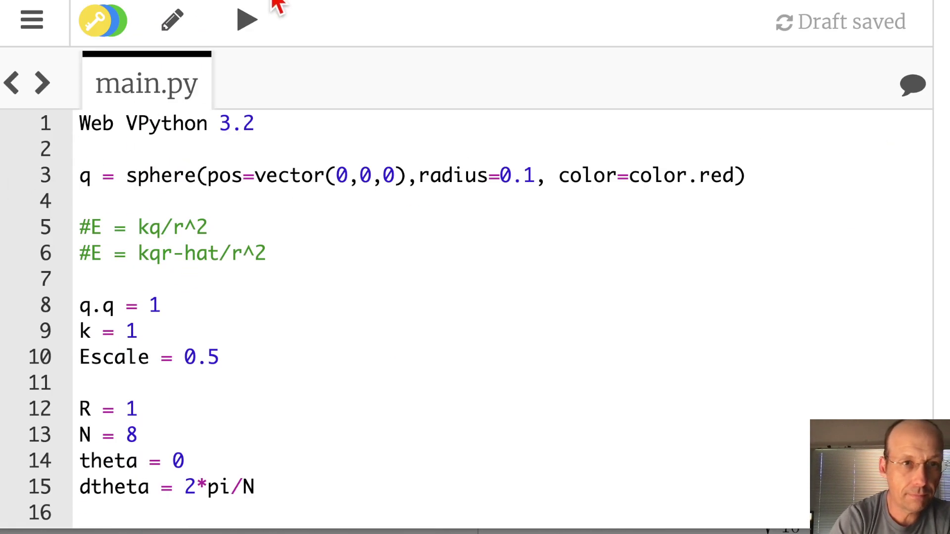
Run with the new widths, try N = 16 arrows per ring, then restore N = 8 and rerun.
{"action": "left_click", "coordinate": [249, 22]}
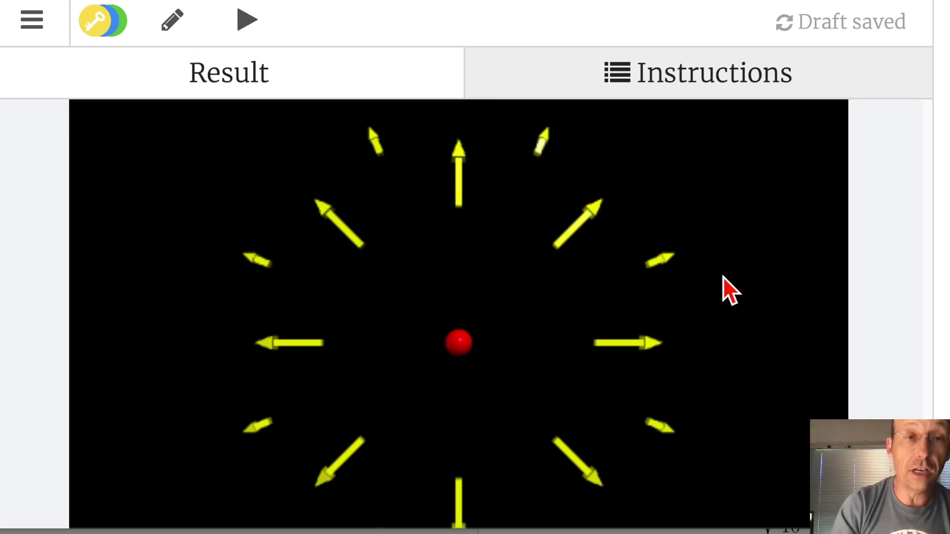
{"action": "left_click", "coordinate": [168, 24]}
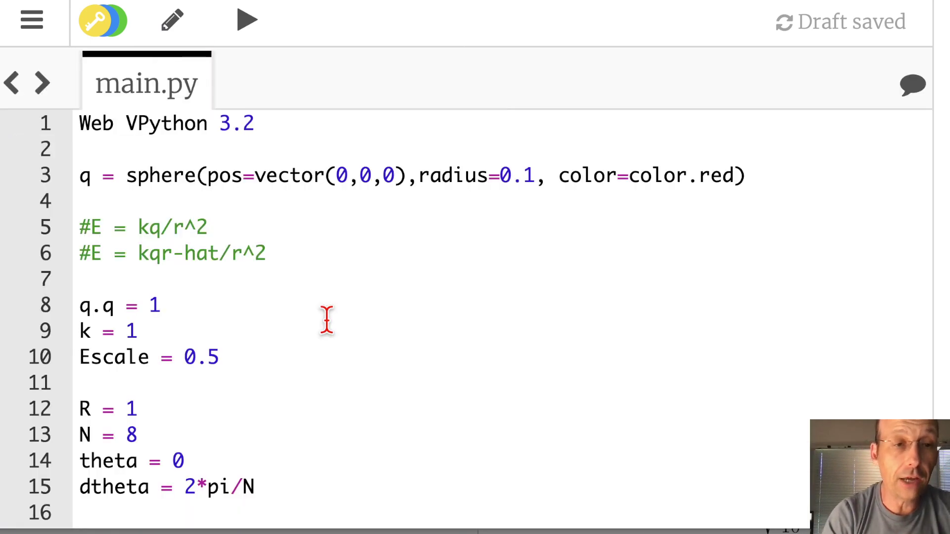
{"action": "scroll", "coordinate": [327, 319], "scroll_direction": "down", "scroll_amount": 2}
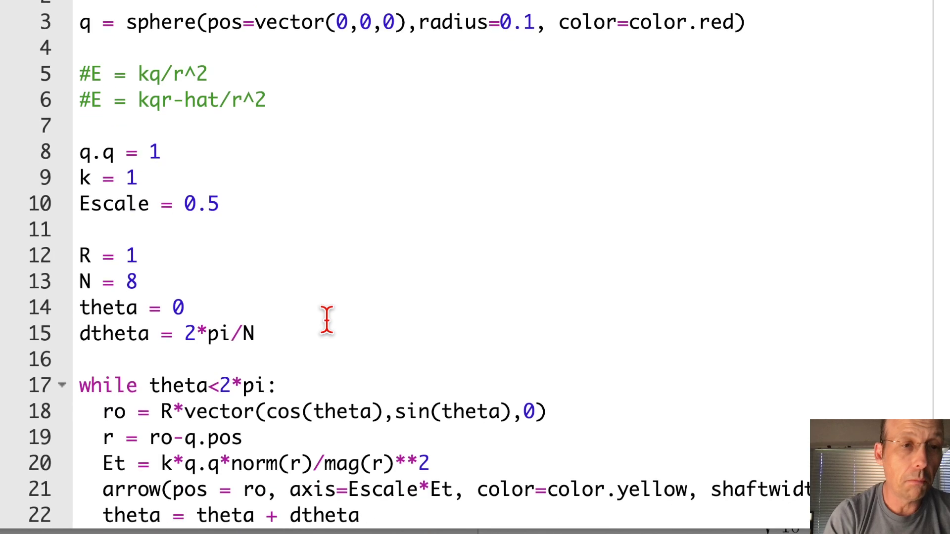
{"action": "left_click", "coordinate": [175, 280]}
{"action": "type", "text": "16"}
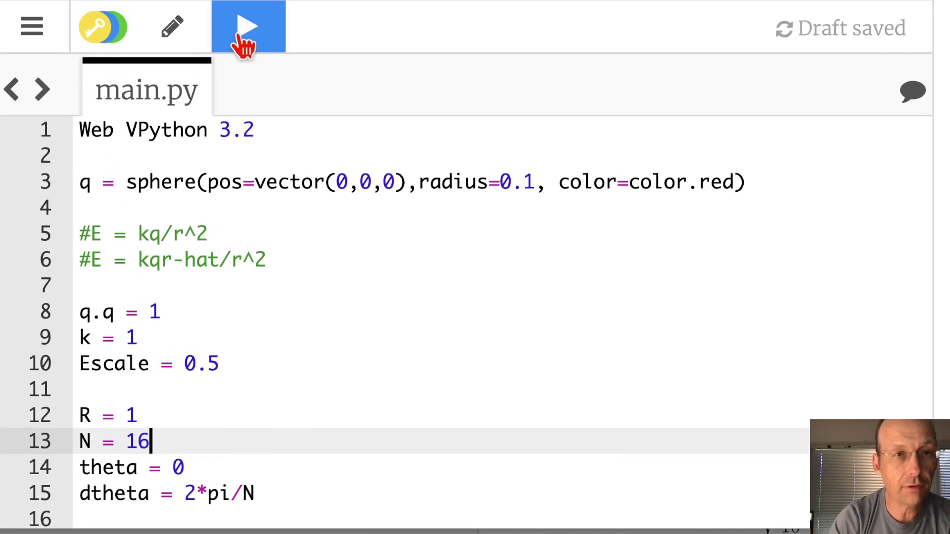
{"action": "left_click", "coordinate": [245, 27]}
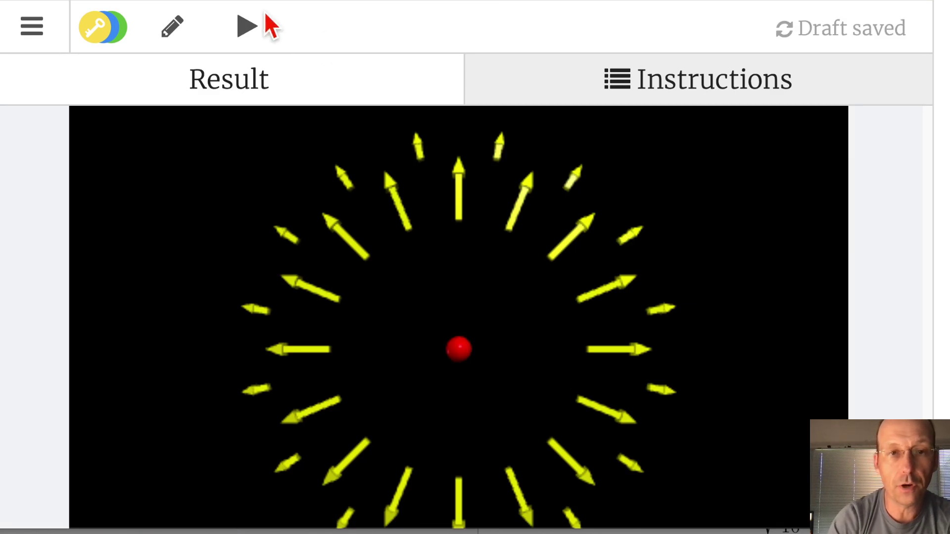
{"action": "left_click", "coordinate": [174, 37]}
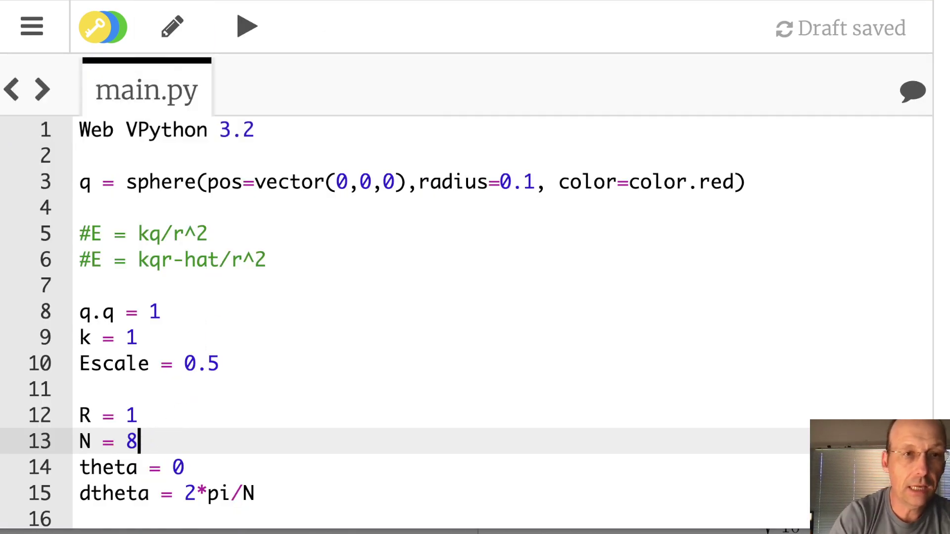
{"action": "left_click", "coordinate": [247, 39]}
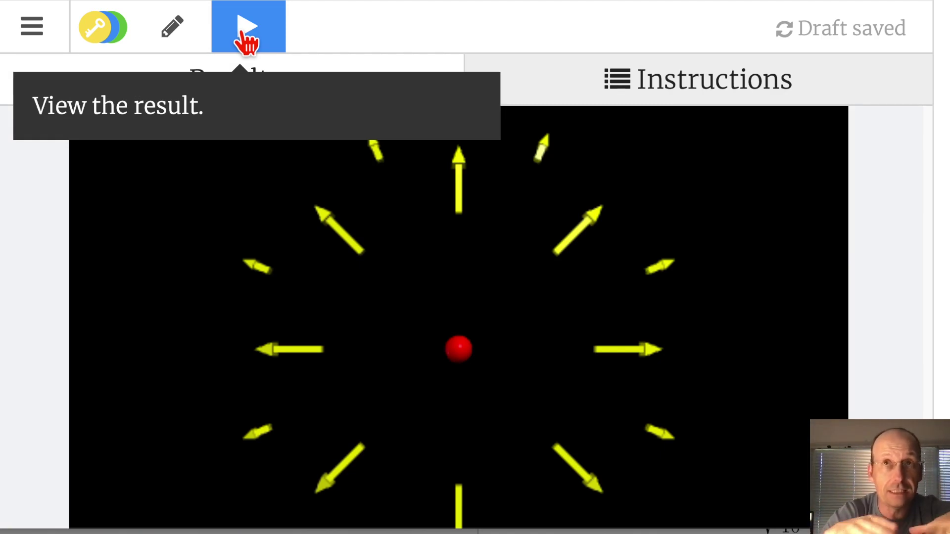
Paste a copy of both ring loops below and change their positions to vector(cos, 0, sin) for the XZ plane.
{"action": "left_click", "coordinate": [178, 36]}
{"action": "scroll", "coordinate": [198, 307], "scroll_direction": "down", "scroll_amount": 1}
{"action": "scroll", "coordinate": [199, 301], "scroll_direction": "down", "scroll_amount": 3}
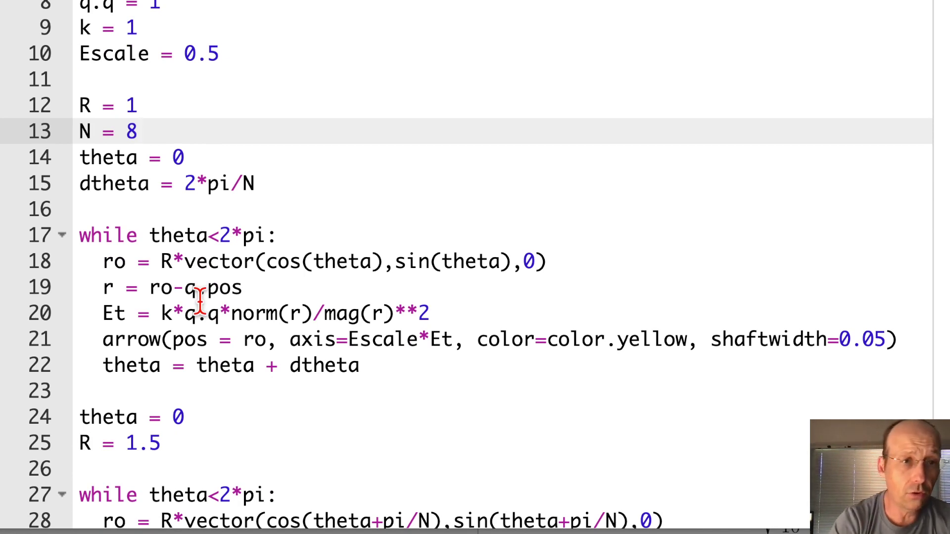
{"action": "left_click", "coordinate": [80, 157]}
{"action": "scroll", "coordinate": [155, 238], "scroll_direction": "down", "scroll_amount": 4}
{"action": "scroll", "coordinate": [154, 237], "scroll_direction": "down", "scroll_amount": 2}
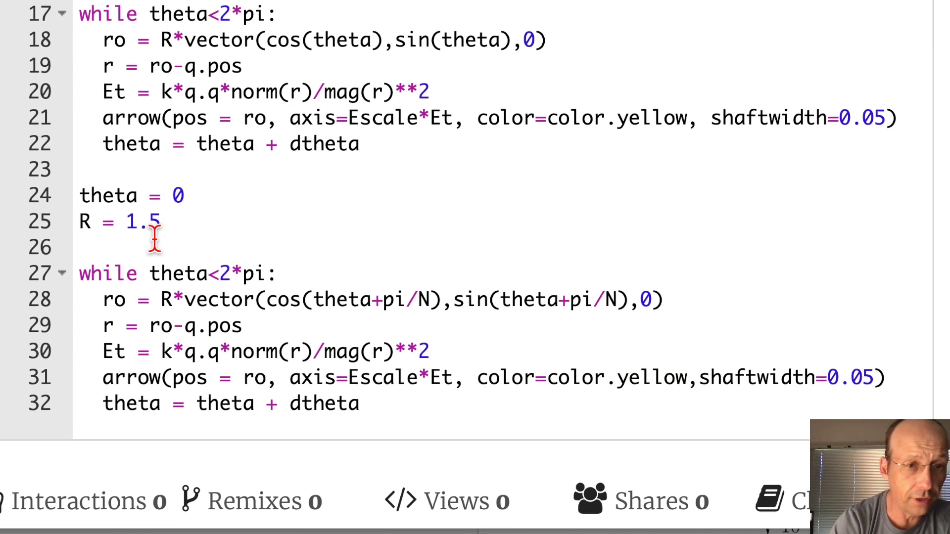
{"action": "left_click", "coordinate": [379, 409], "text": "shift"}
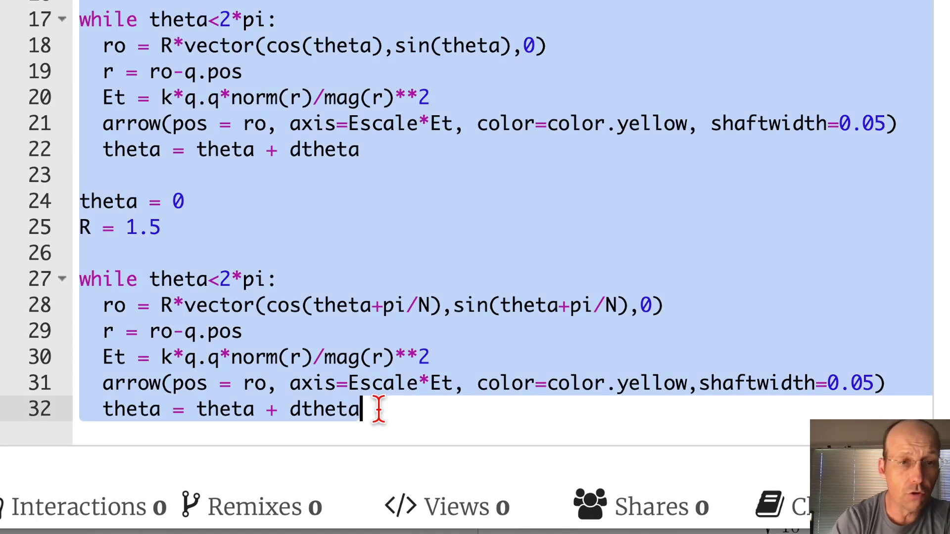
{"action": "left_click", "coordinate": [379, 409]}
{"action": "key", "text": "Return"}
{"action": "key", "text": "Return"}
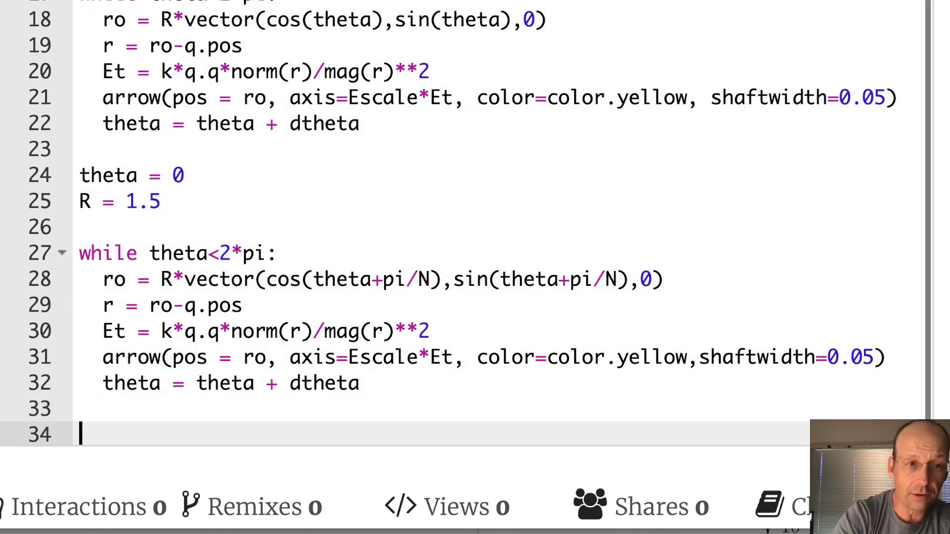
{"action": "key", "text": "ctrl+v"}
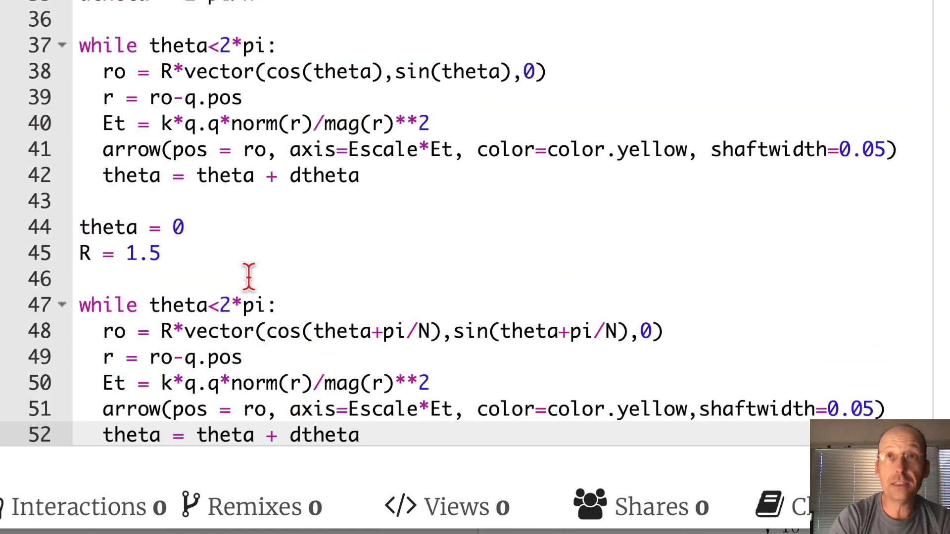
{"action": "scroll", "coordinate": [249, 276], "scroll_direction": "up", "scroll_amount": 2}
{"action": "scroll", "coordinate": [249, 276], "scroll_direction": "up", "scroll_amount": 2}
{"action": "scroll", "coordinate": [249, 276], "scroll_direction": "up", "scroll_amount": 1}
{"action": "scroll", "coordinate": [249, 277], "scroll_direction": "up", "scroll_amount": 2}
{"action": "scroll", "coordinate": [249, 279], "scroll_direction": "up", "scroll_amount": 1}
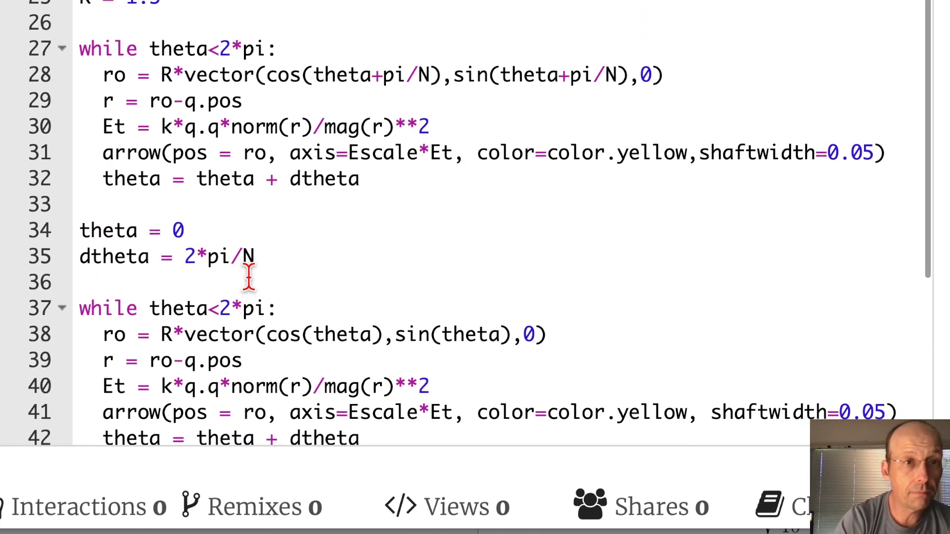
{"action": "scroll", "coordinate": [259, 196], "scroll_direction": "up", "scroll_amount": 5}
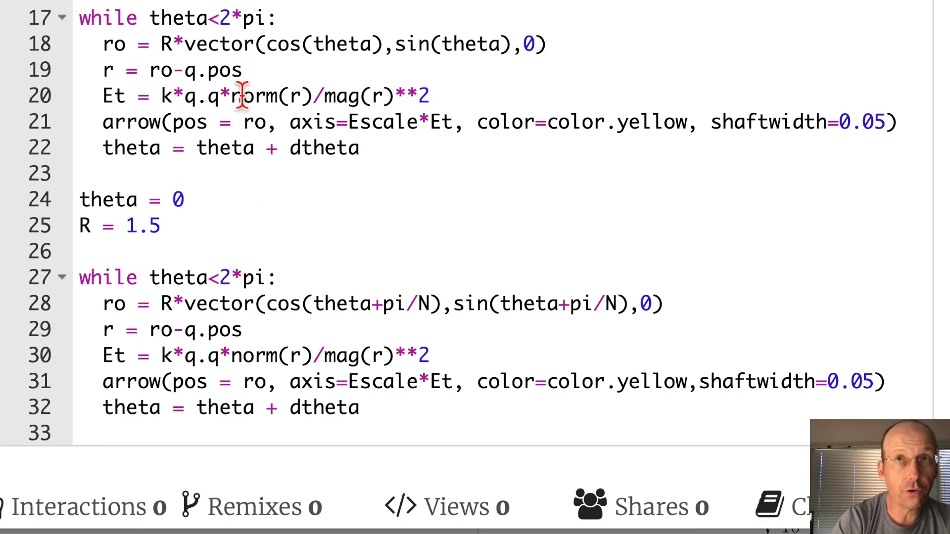
{"action": "scroll", "coordinate": [257, 364], "scroll_direction": "down", "scroll_amount": 10}
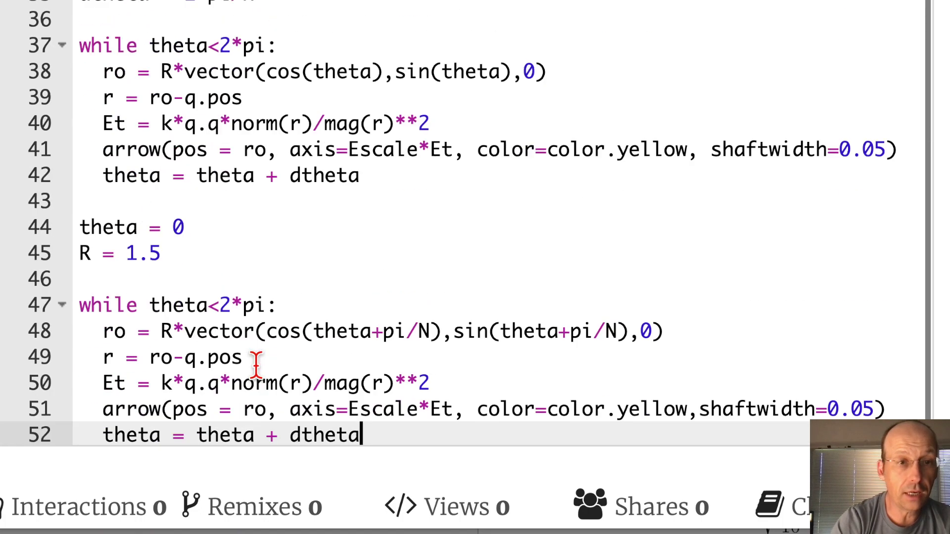
{"action": "scroll", "coordinate": [256, 364], "scroll_direction": "up", "scroll_amount": 4}
{"action": "scroll", "coordinate": [256, 364], "scroll_direction": "up", "scroll_amount": 6}
{"action": "scroll", "coordinate": [257, 365], "scroll_direction": "down", "scroll_amount": 1}
{"action": "scroll", "coordinate": [256, 364], "scroll_direction": "down", "scroll_amount": 5}
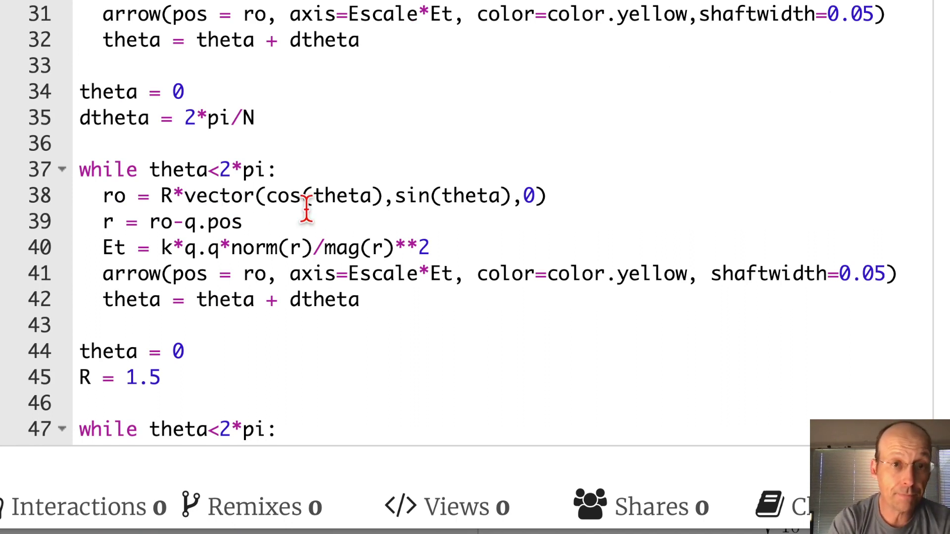
{"action": "left_click", "coordinate": [392, 197]}
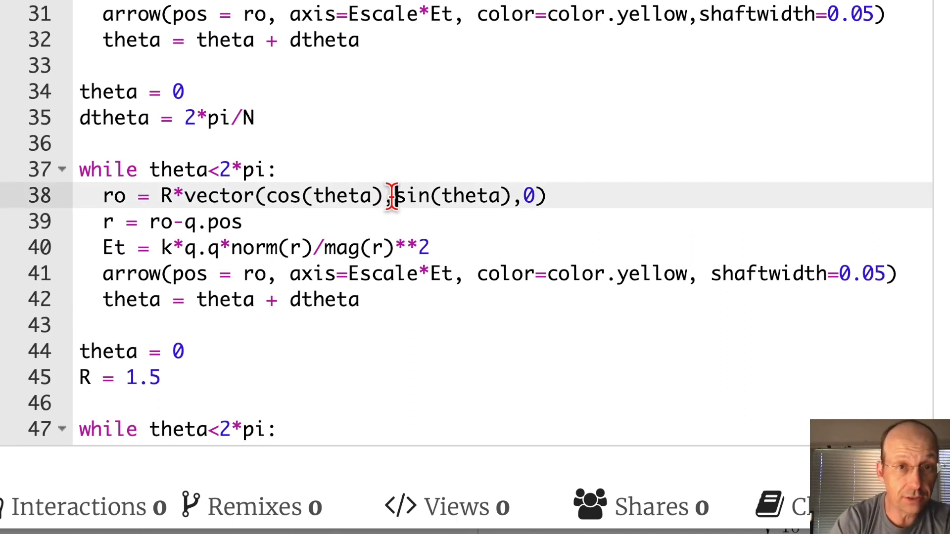
{"action": "type", "text": "0,"}
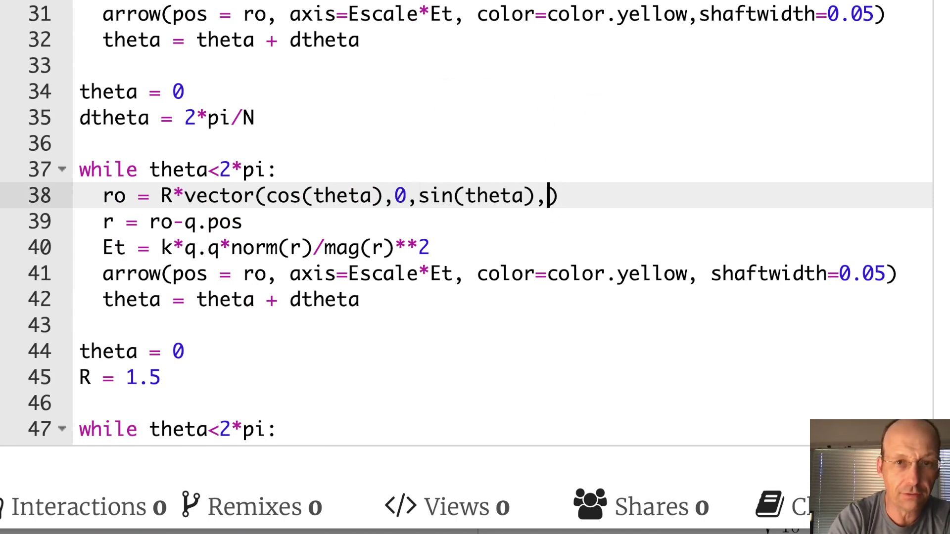
{"action": "scroll", "coordinate": [520, 302], "scroll_direction": "down", "scroll_amount": 5}
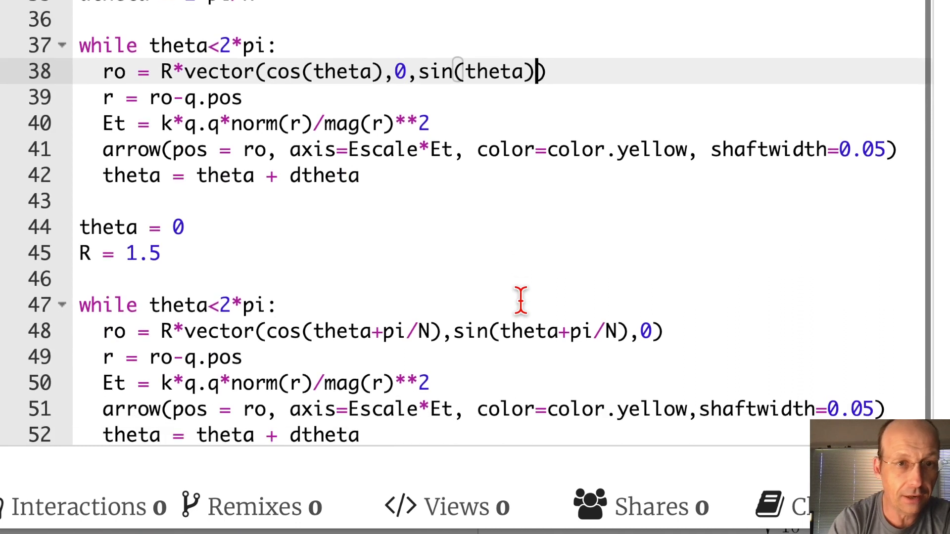
{"action": "left_click", "coordinate": [456, 332]}
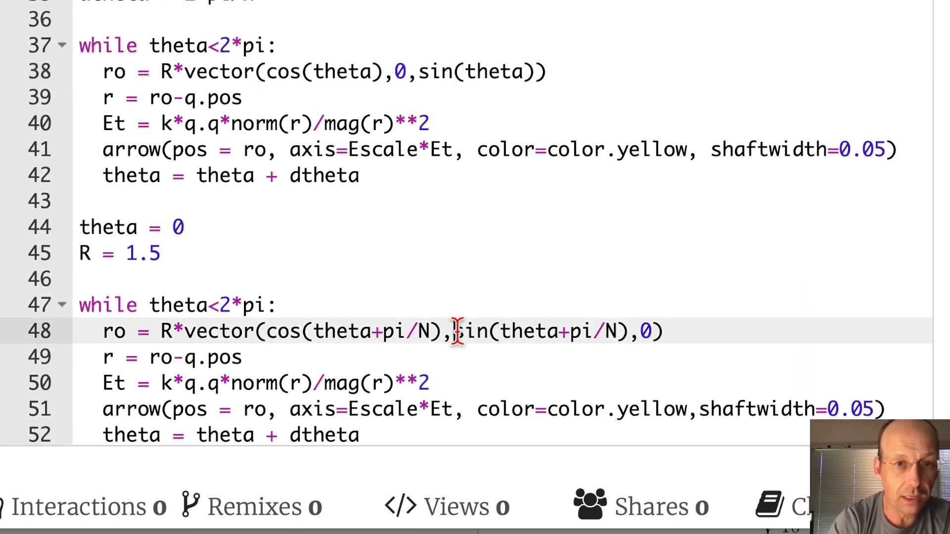
{"action": "type", "text": "0,"}
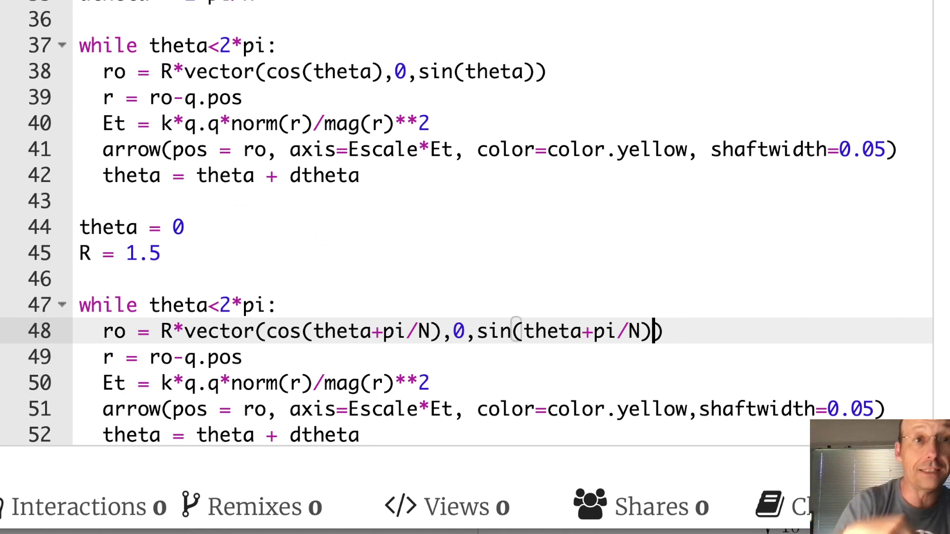
{"action": "scroll", "coordinate": [475, 267], "scroll_direction": "up", "scroll_amount": 5}
{"action": "scroll", "coordinate": [475, 267], "scroll_direction": "up", "scroll_amount": 3}
{"action": "scroll", "coordinate": [475, 268], "scroll_direction": "up", "scroll_amount": 3}
{"action": "left_click", "coordinate": [262, 11]}
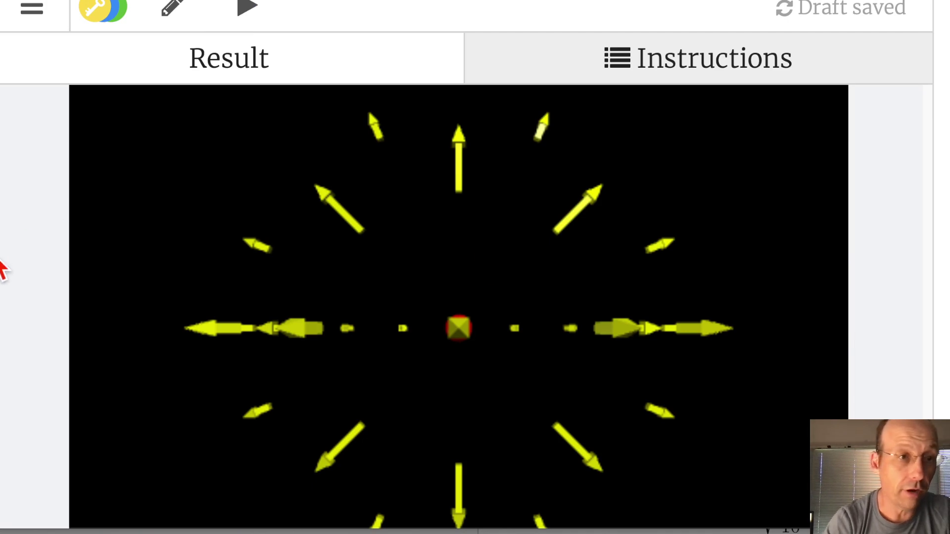
{"action": "scroll", "coordinate": [14, 262], "scroll_direction": "down", "scroll_amount": 1}
{"action": "scroll", "coordinate": [14, 261], "scroll_direction": "down", "scroll_amount": 2}
{"action": "left_click_drag", "start_coordinate": [642, 249], "coordinate": [602, 288]}
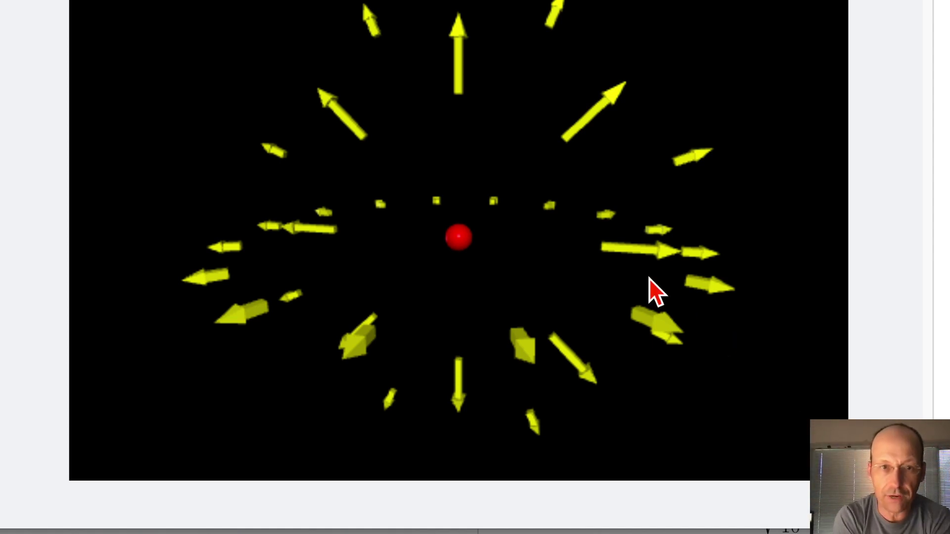
{"action": "mouse_move", "coordinate": [660, 247]}
{"action": "left_mouse_down"}
{"action": "mouse_move", "coordinate": [563, 290]}
{"action": "mouse_move", "coordinate": [624, 275]}
{"action": "mouse_move", "coordinate": [609, 272]}
{"action": "mouse_move", "coordinate": [543, 197]}
{"action": "mouse_move", "coordinate": [596, 259]}
{"action": "left_mouse_up"}
{"action": "mouse_move", "coordinate": [690, 295]}
{"action": "left_mouse_down"}
{"action": "mouse_move", "coordinate": [510, 329]}
{"action": "mouse_move", "coordinate": [594, 290]}
{"action": "mouse_move", "coordinate": [567, 174]}
{"action": "mouse_move", "coordinate": [522, 450]}
{"action": "mouse_move", "coordinate": [554, 384]}
{"action": "mouse_move", "coordinate": [502, 344]}
{"action": "mouse_move", "coordinate": [391, 326]}
{"action": "mouse_move", "coordinate": [418, 339]}
{"action": "mouse_move", "coordinate": [471, 340]}
{"action": "mouse_move", "coordinate": [522, 308]}
{"action": "mouse_move", "coordinate": [536, 267]}
{"action": "mouse_move", "coordinate": [526, 328]}
{"action": "mouse_move", "coordinate": [494, 361]}
{"action": "mouse_move", "coordinate": [600, 339]}
{"action": "mouse_move", "coordinate": [537, 323]}
{"action": "mouse_move", "coordinate": [522, 308]}
{"action": "mouse_move", "coordinate": [611, 323]}
{"action": "mouse_move", "coordinate": [590, 258]}
{"action": "mouse_move", "coordinate": [570, 327]}
{"action": "left_mouse_up"}
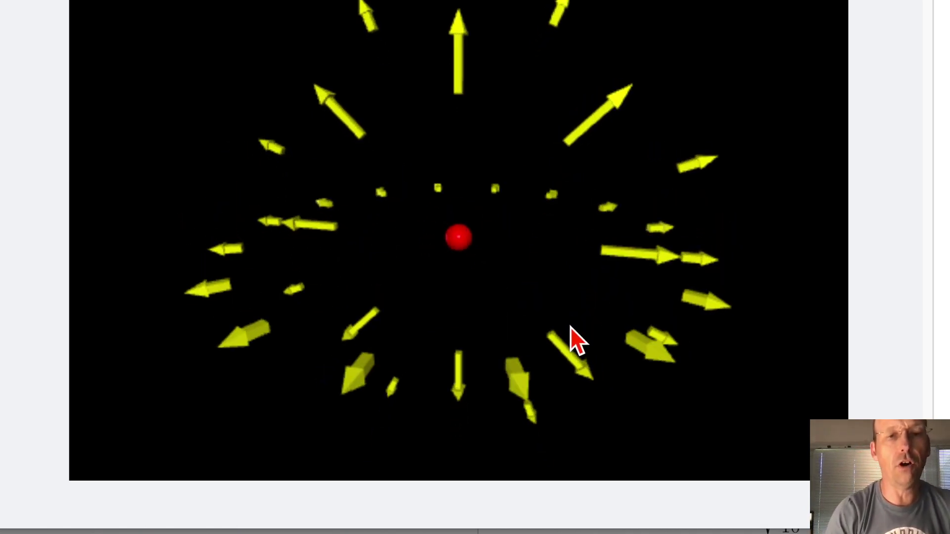
{"action": "scroll", "coordinate": [604, 320], "scroll_direction": "up", "scroll_amount": 2}
{"action": "scroll", "coordinate": [603, 320], "scroll_direction": "up", "scroll_amount": 2}
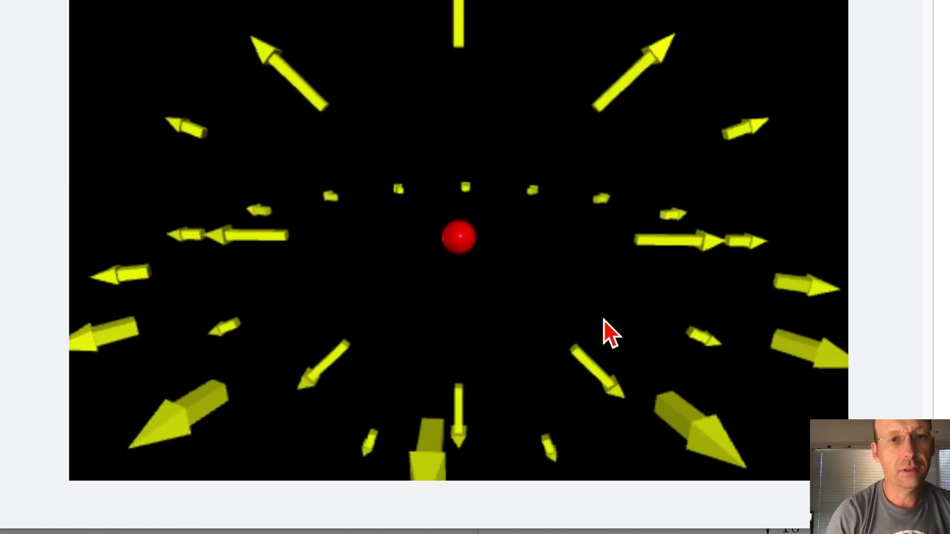
{"action": "scroll", "coordinate": [609, 334], "scroll_direction": "down", "scroll_amount": 3}
{"action": "scroll", "coordinate": [600, 328], "scroll_direction": "up", "scroll_amount": 2}
{"action": "scroll", "coordinate": [16, 92], "scroll_direction": "up", "scroll_amount": 2}
{"action": "scroll", "coordinate": [94, 74], "scroll_direction": "up", "scroll_amount": 2}
Set R = 1 before the first XZ loop, run, and rotate to view arrow rings in both planes.
{"action": "left_click", "coordinate": [170, 26]}
{"action": "scroll", "coordinate": [225, 264], "scroll_direction": "down", "scroll_amount": 3}
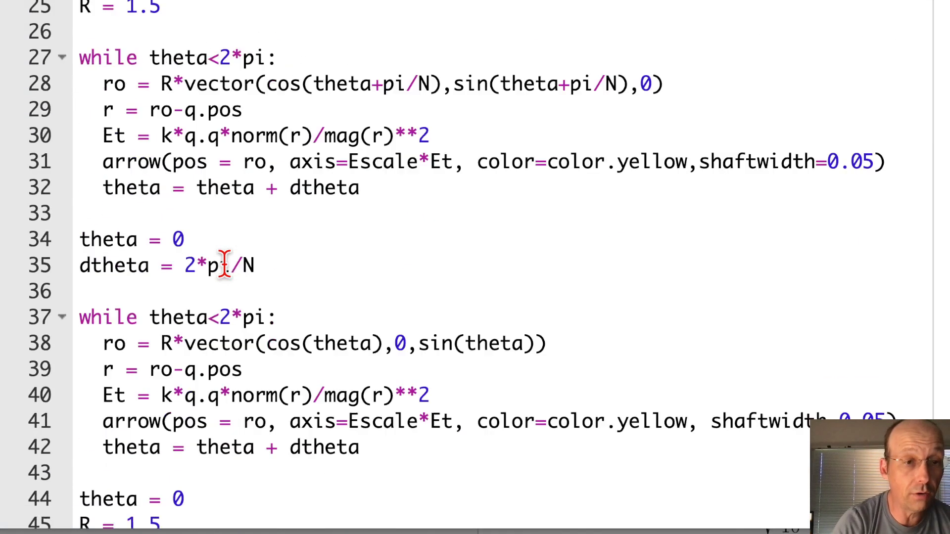
{"action": "scroll", "coordinate": [224, 264], "scroll_direction": "down", "scroll_amount": 3}
{"action": "scroll", "coordinate": [141, 248], "scroll_direction": "up", "scroll_amount": 3}
{"action": "scroll", "coordinate": [134, 244], "scroll_direction": "up", "scroll_amount": 1}
{"action": "left_click", "coordinate": [128, 190]}
{"action": "type", "text": "R = 1"}
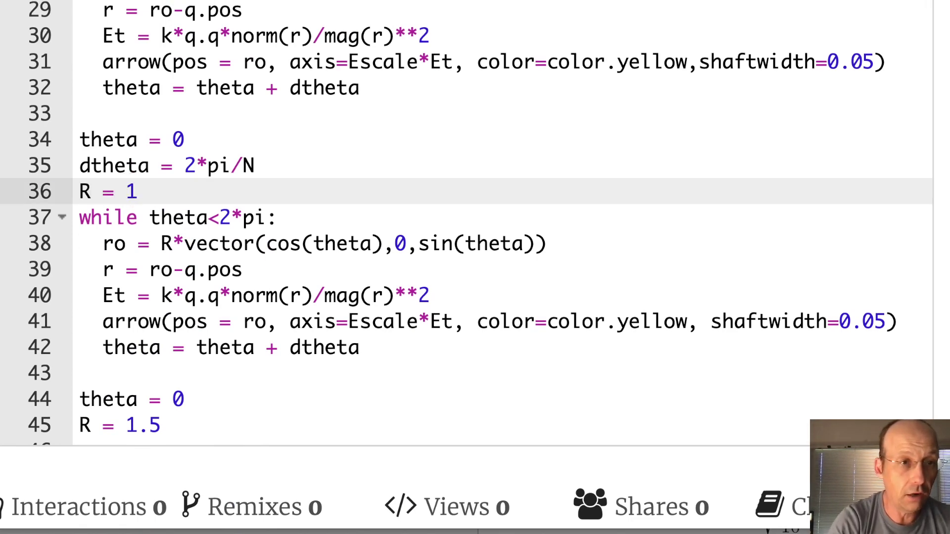
{"action": "scroll", "coordinate": [475, 223], "scroll_direction": "up", "scroll_amount": 2}
{"action": "scroll", "coordinate": [475, 222], "scroll_direction": "up", "scroll_amount": 2}
{"action": "scroll", "coordinate": [475, 223], "scroll_direction": "up", "scroll_amount": 2}
{"action": "scroll", "coordinate": [475, 223], "scroll_direction": "up", "scroll_amount": 1}
{"action": "left_click", "coordinate": [249, 13]}
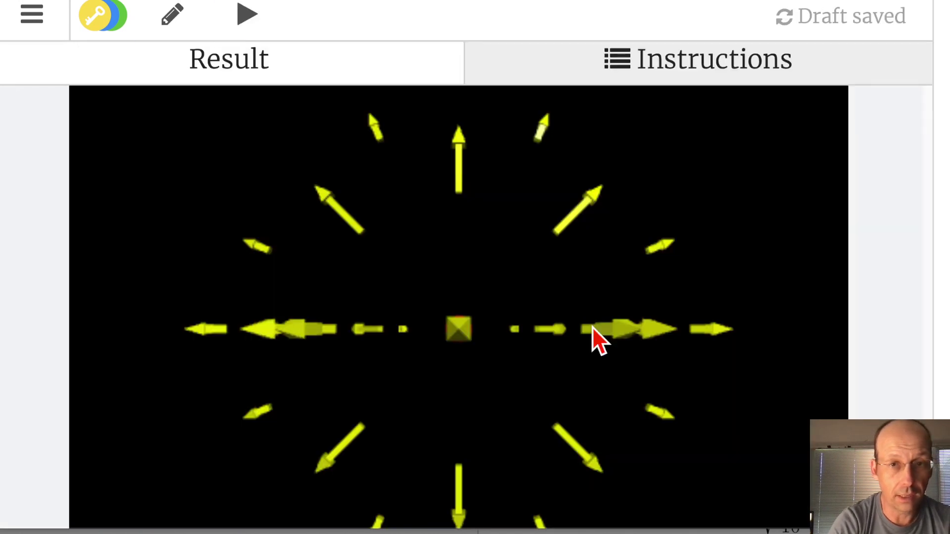
{"action": "mouse_move", "coordinate": [799, 325]}
{"action": "left_mouse_down"}
{"action": "mouse_move", "coordinate": [760, 366]}
{"action": "mouse_move", "coordinate": [749, 395]}
{"action": "left_mouse_up"}
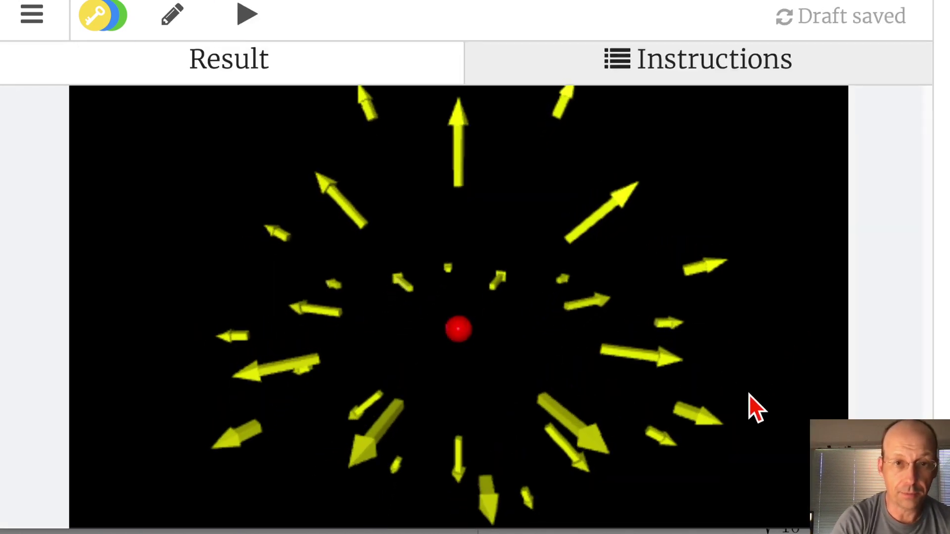
{"action": "scroll", "coordinate": [893, 368], "scroll_direction": "down", "scroll_amount": 3}
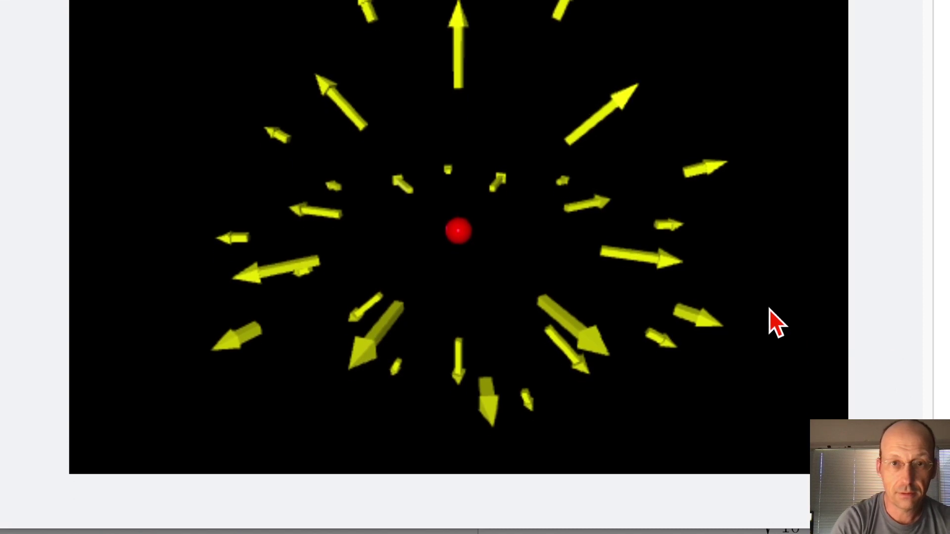
{"action": "left_click_drag", "start_coordinate": [763, 306], "coordinate": [724, 323]}
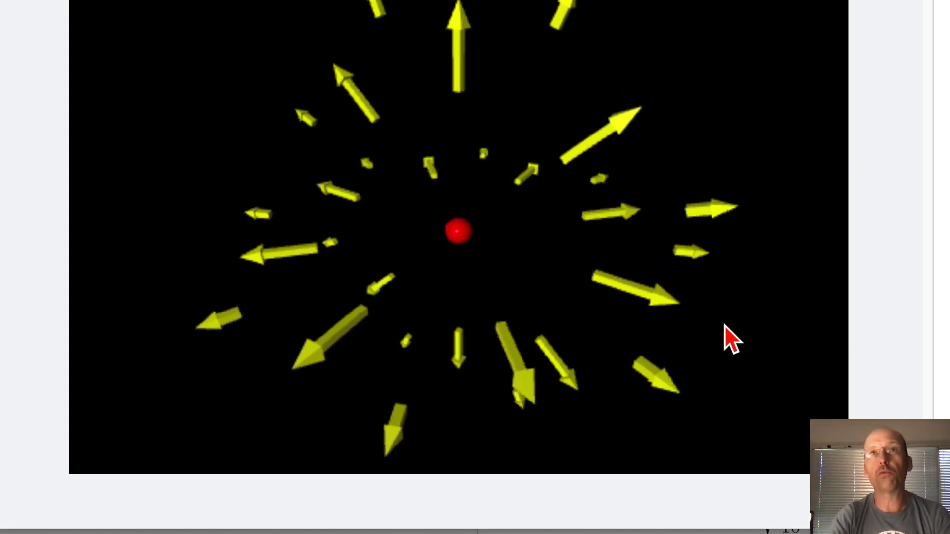